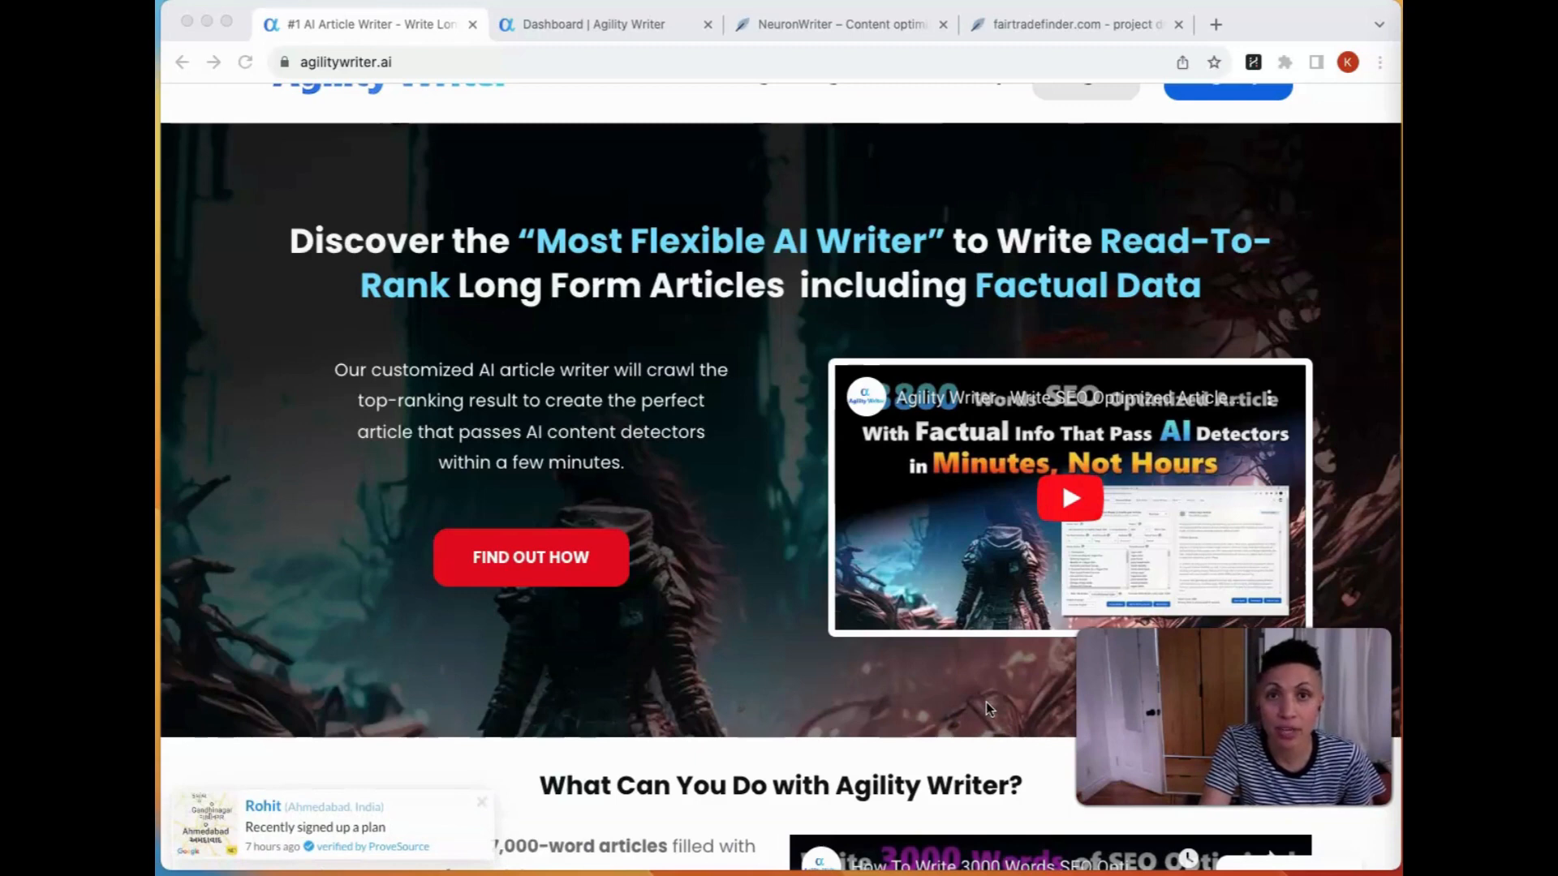
Step: Open the Product Roundup (Beta version) writer from the Agility Writer dashboard
{"action": "left_click", "coordinate": [596, 24]}
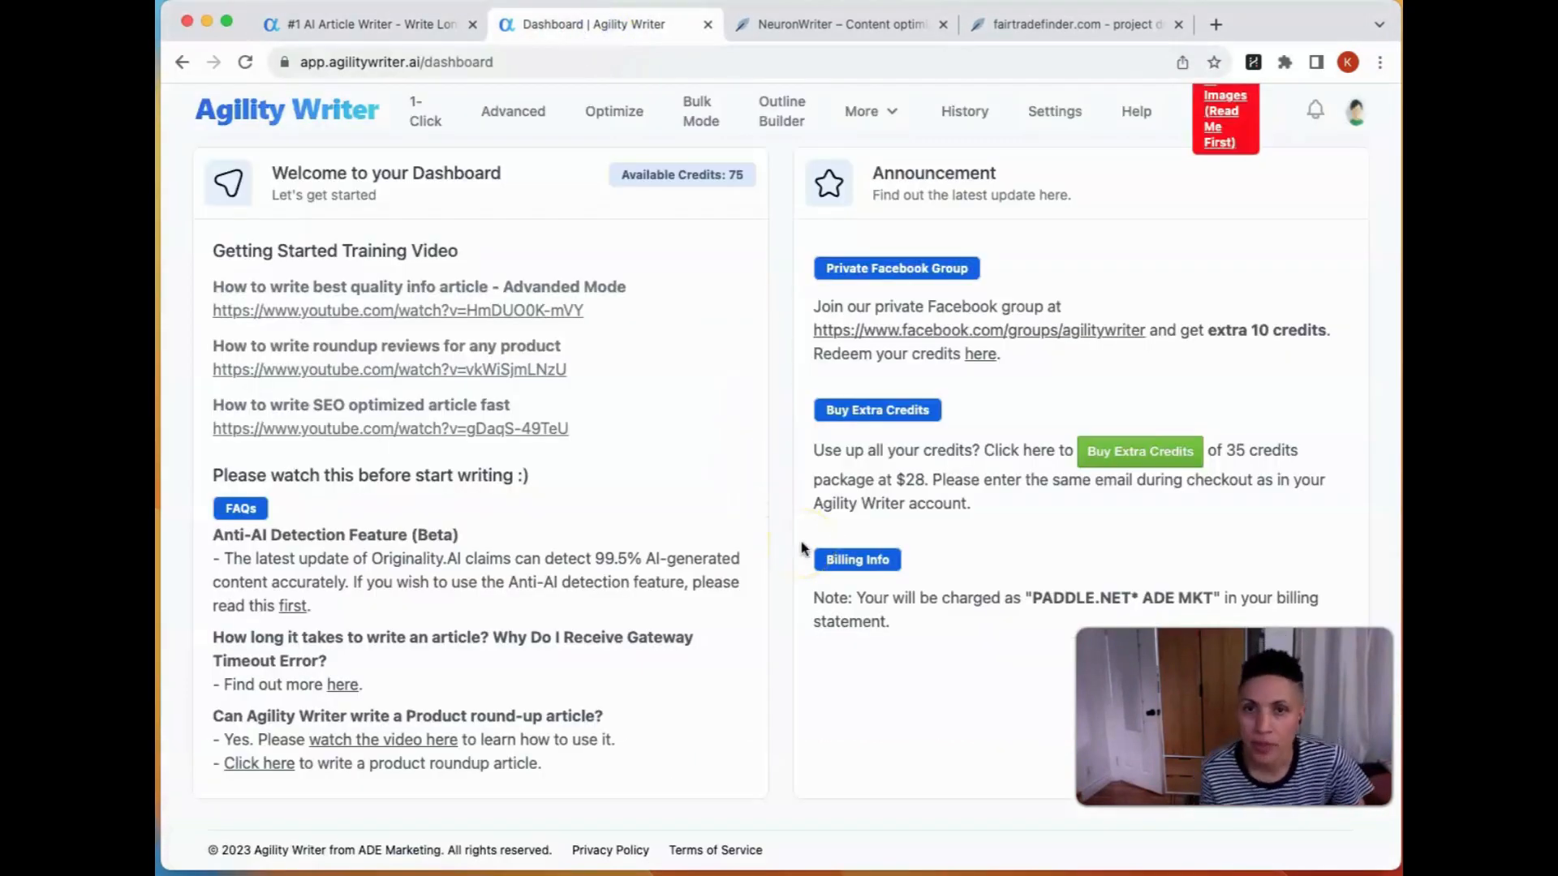
{"action": "mouse_move", "coordinate": [868, 114]}
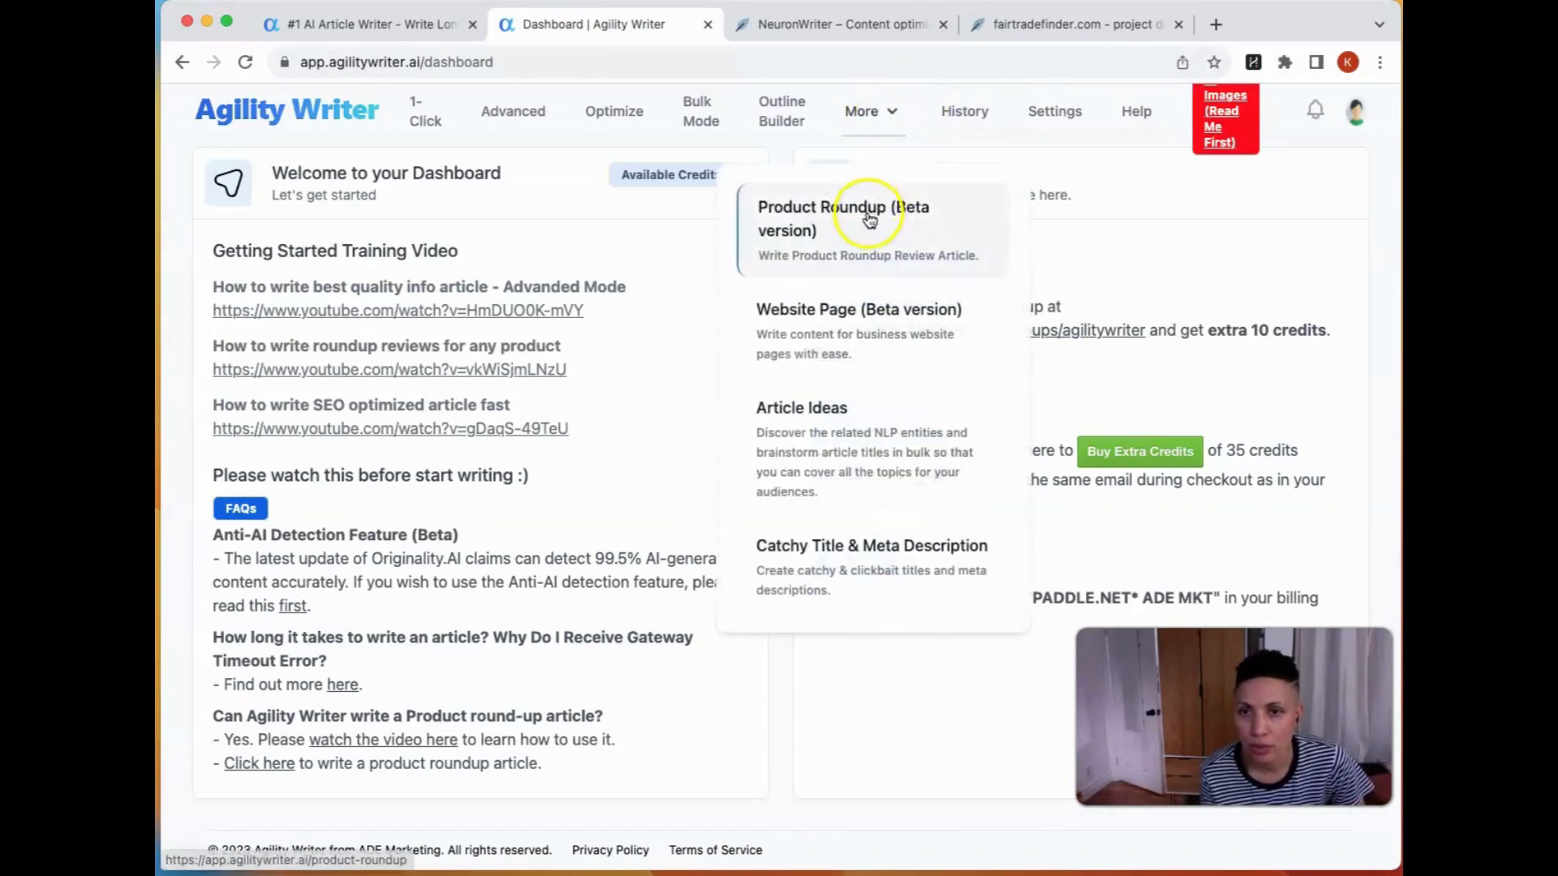
{"action": "left_click", "coordinate": [869, 220]}
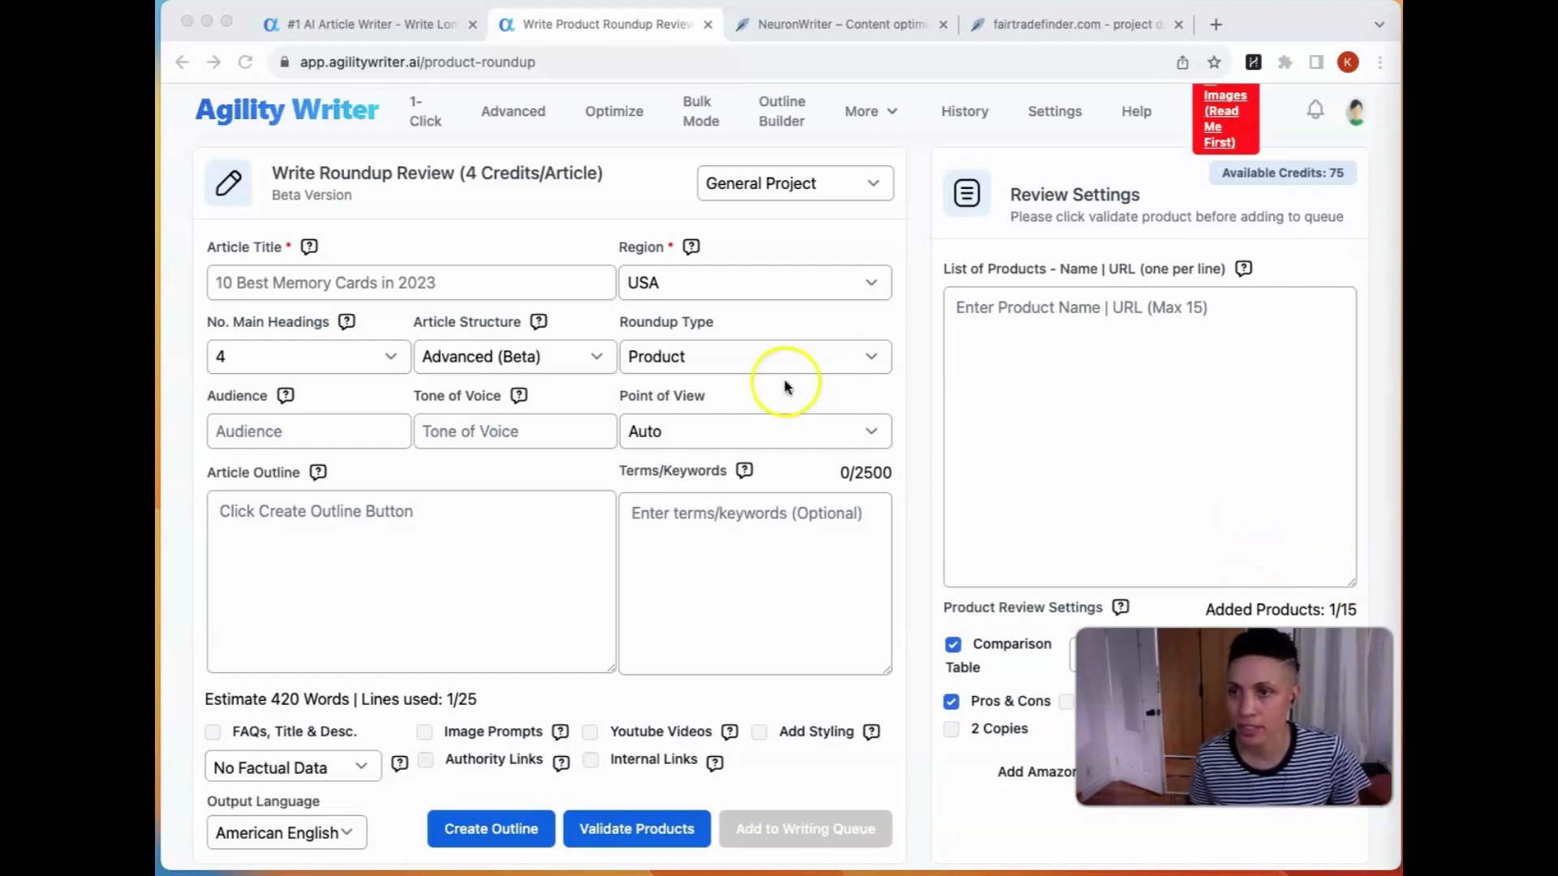
Step: Enter "Best Camping Stoves" as the roundup review's article title
{"action": "left_click", "coordinate": [538, 279]}
{"action": "left_click", "coordinate": [488, 278]}
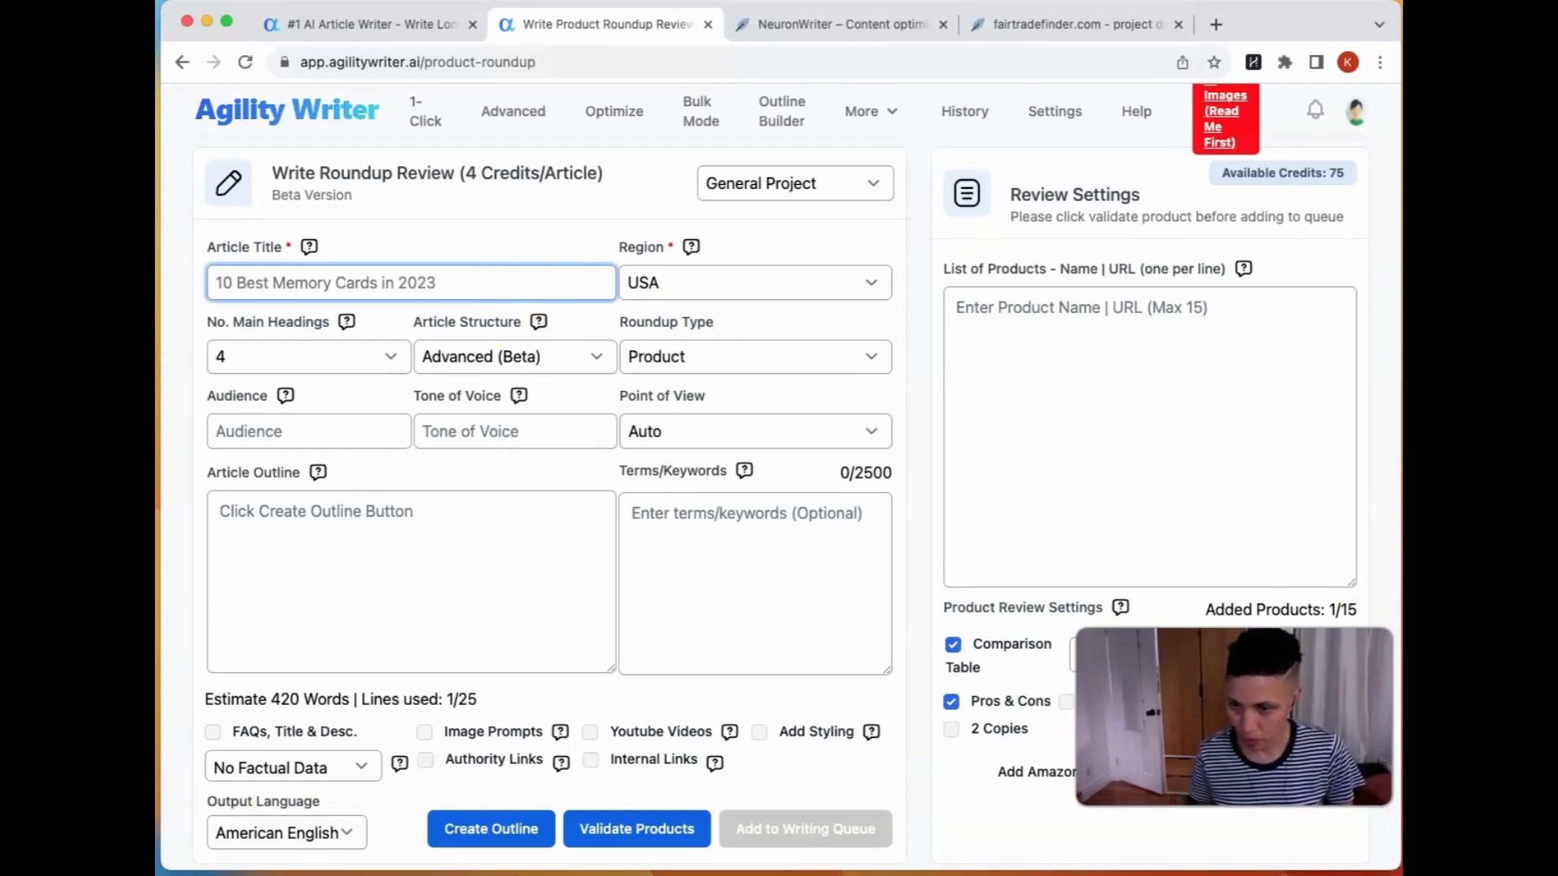
{"action": "left_click", "coordinate": [395, 283]}
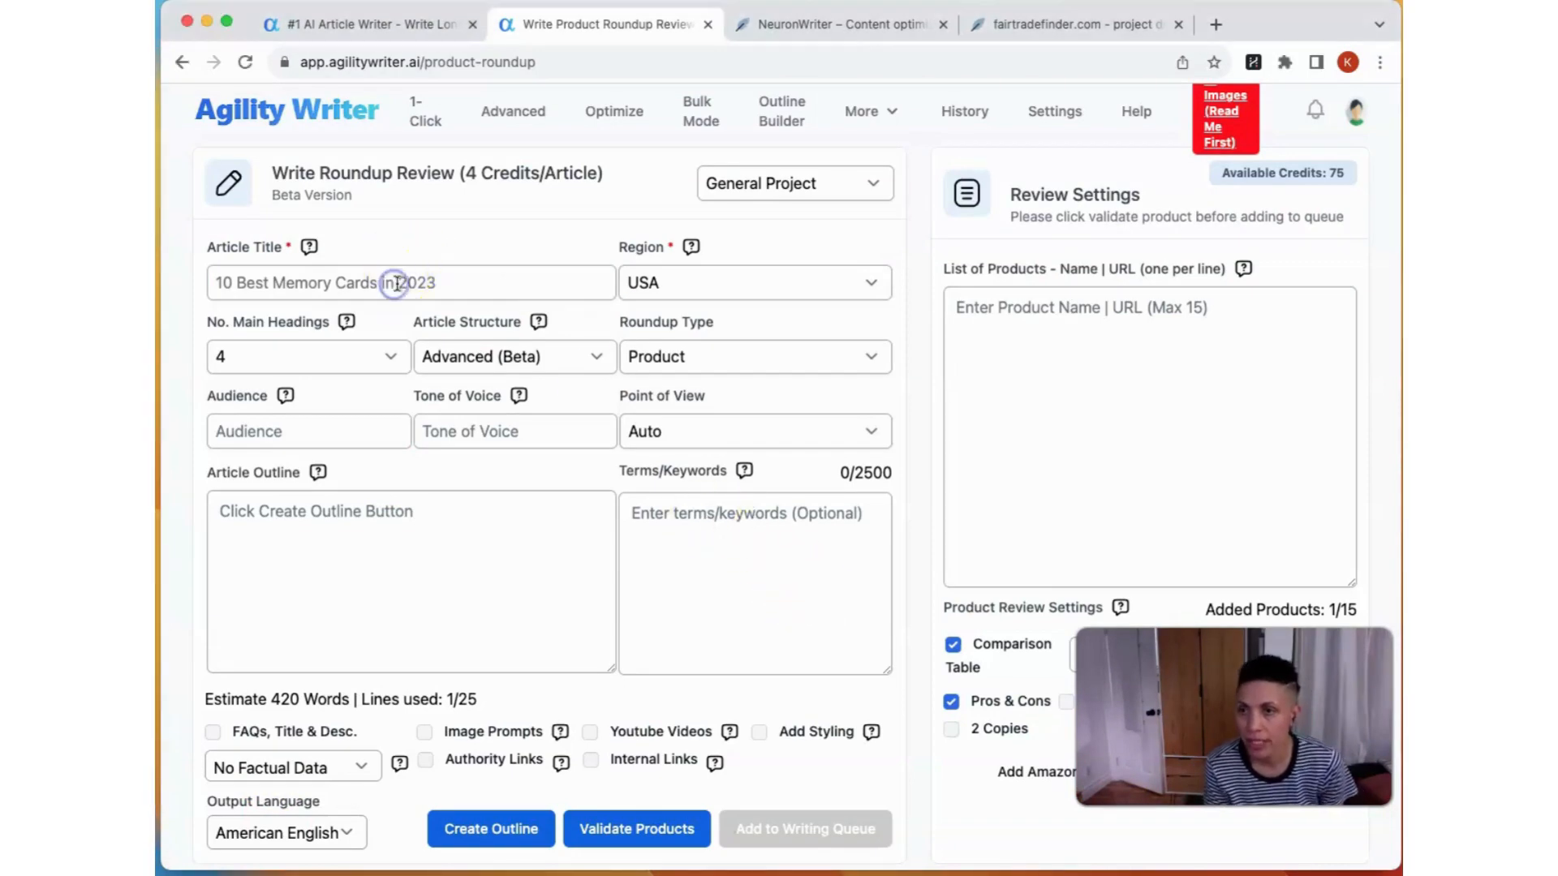
{"action": "left_click", "coordinate": [533, 274]}
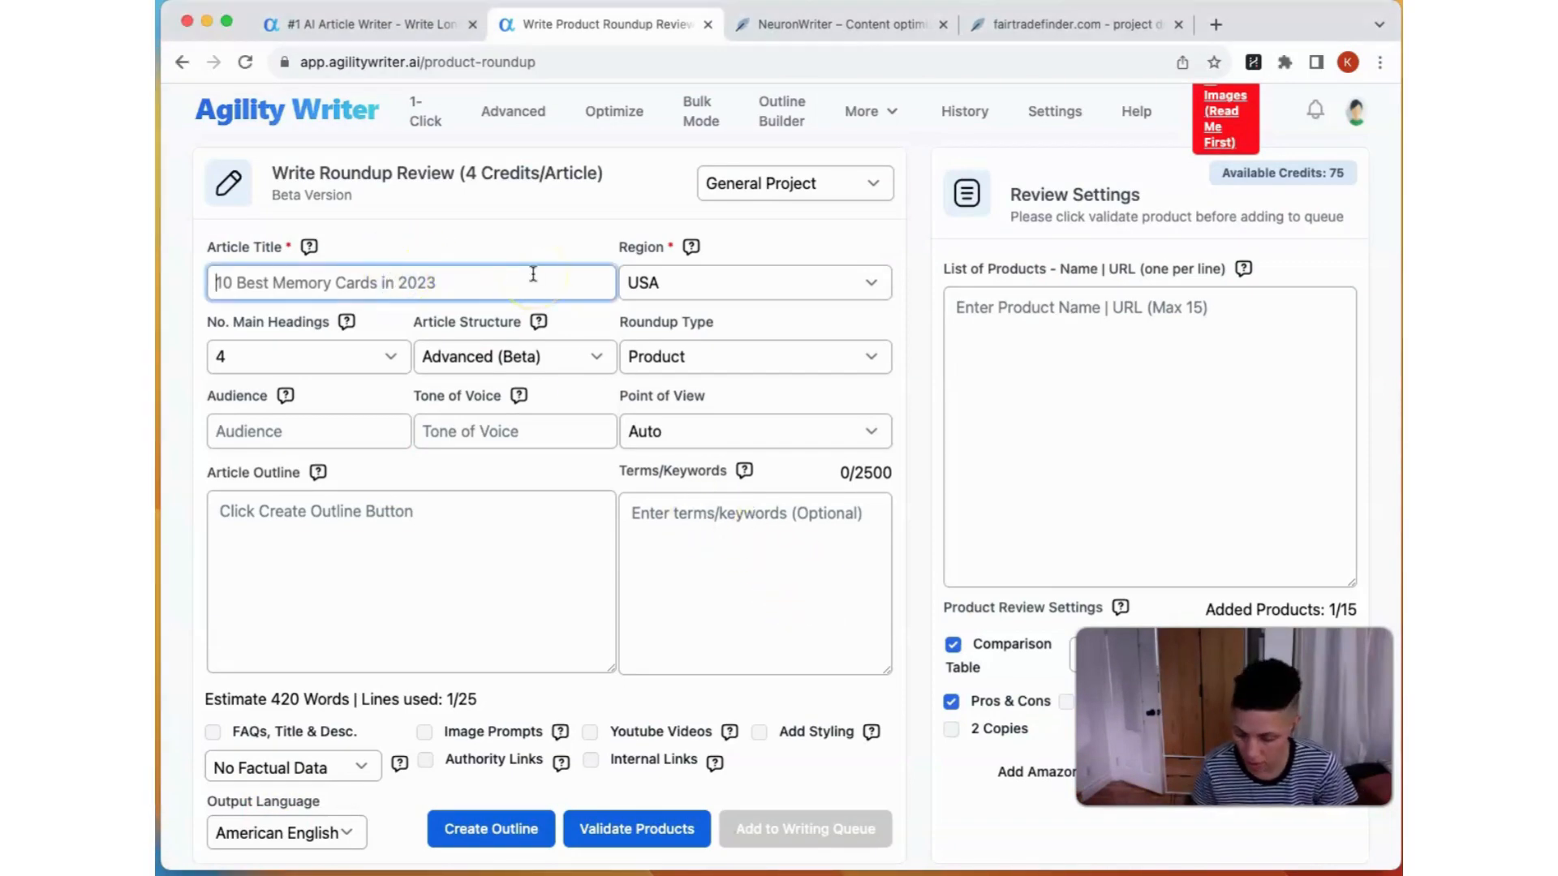
{"action": "type", "text": "Camping Stoves"}
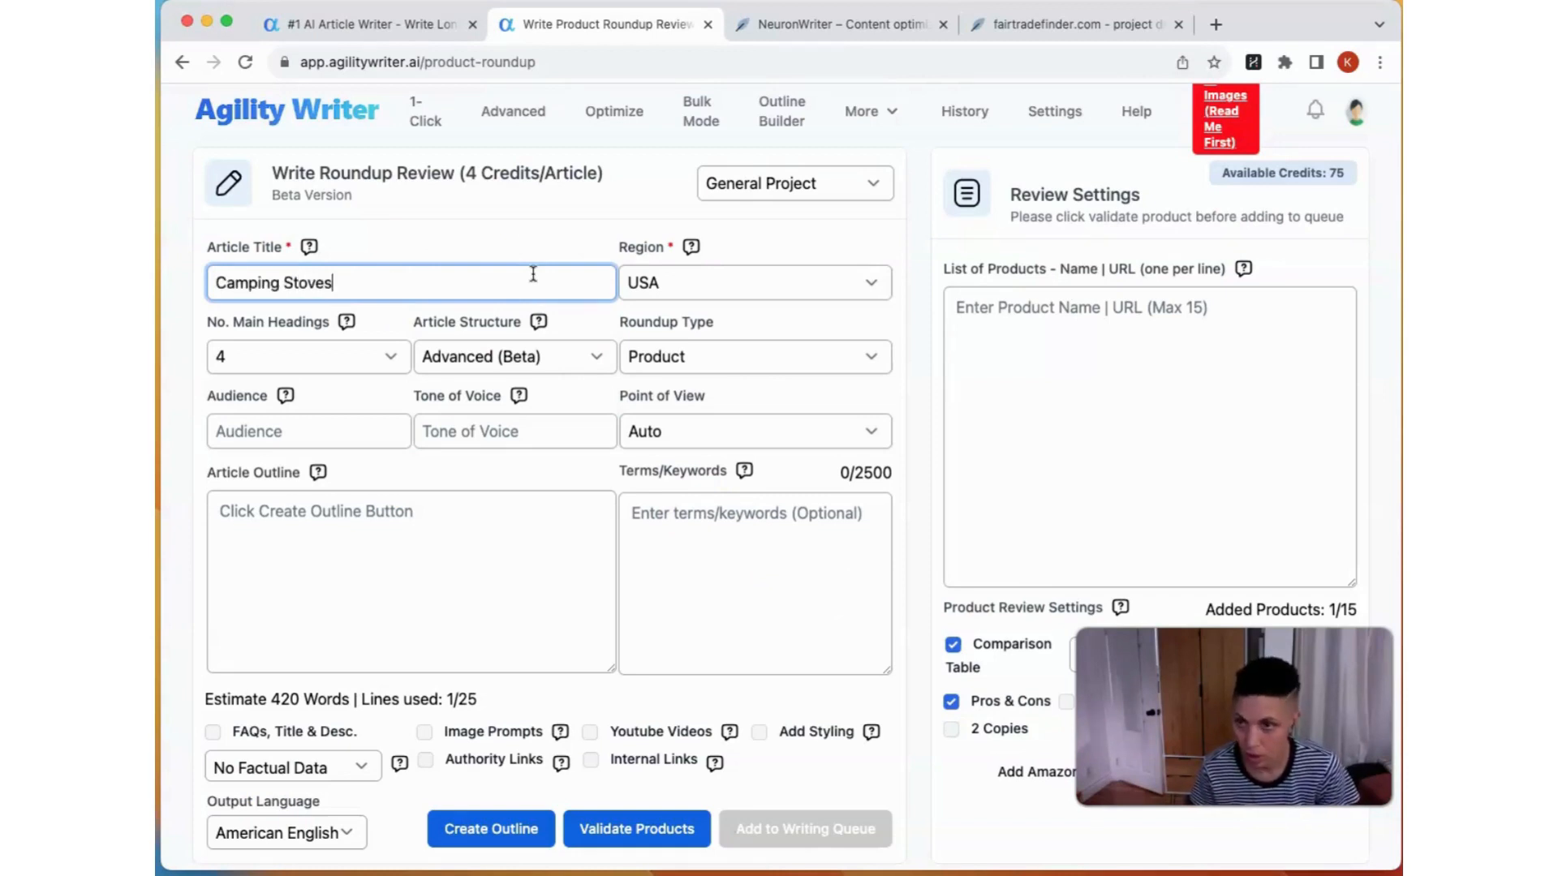
{"action": "left_click", "coordinate": [212, 281]}
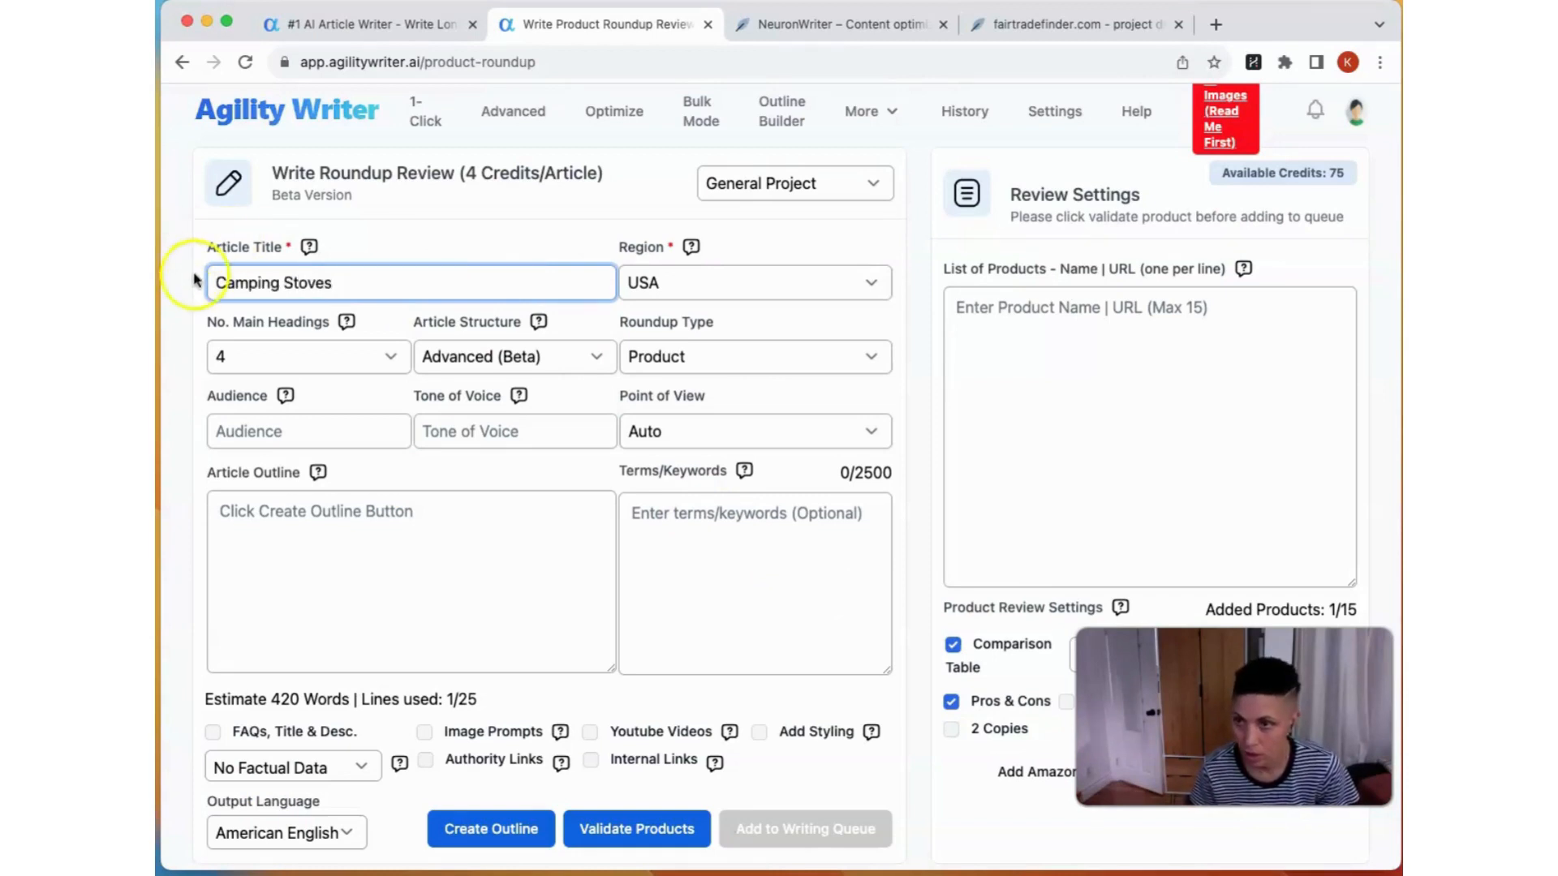
{"action": "type", "text": "Best"}
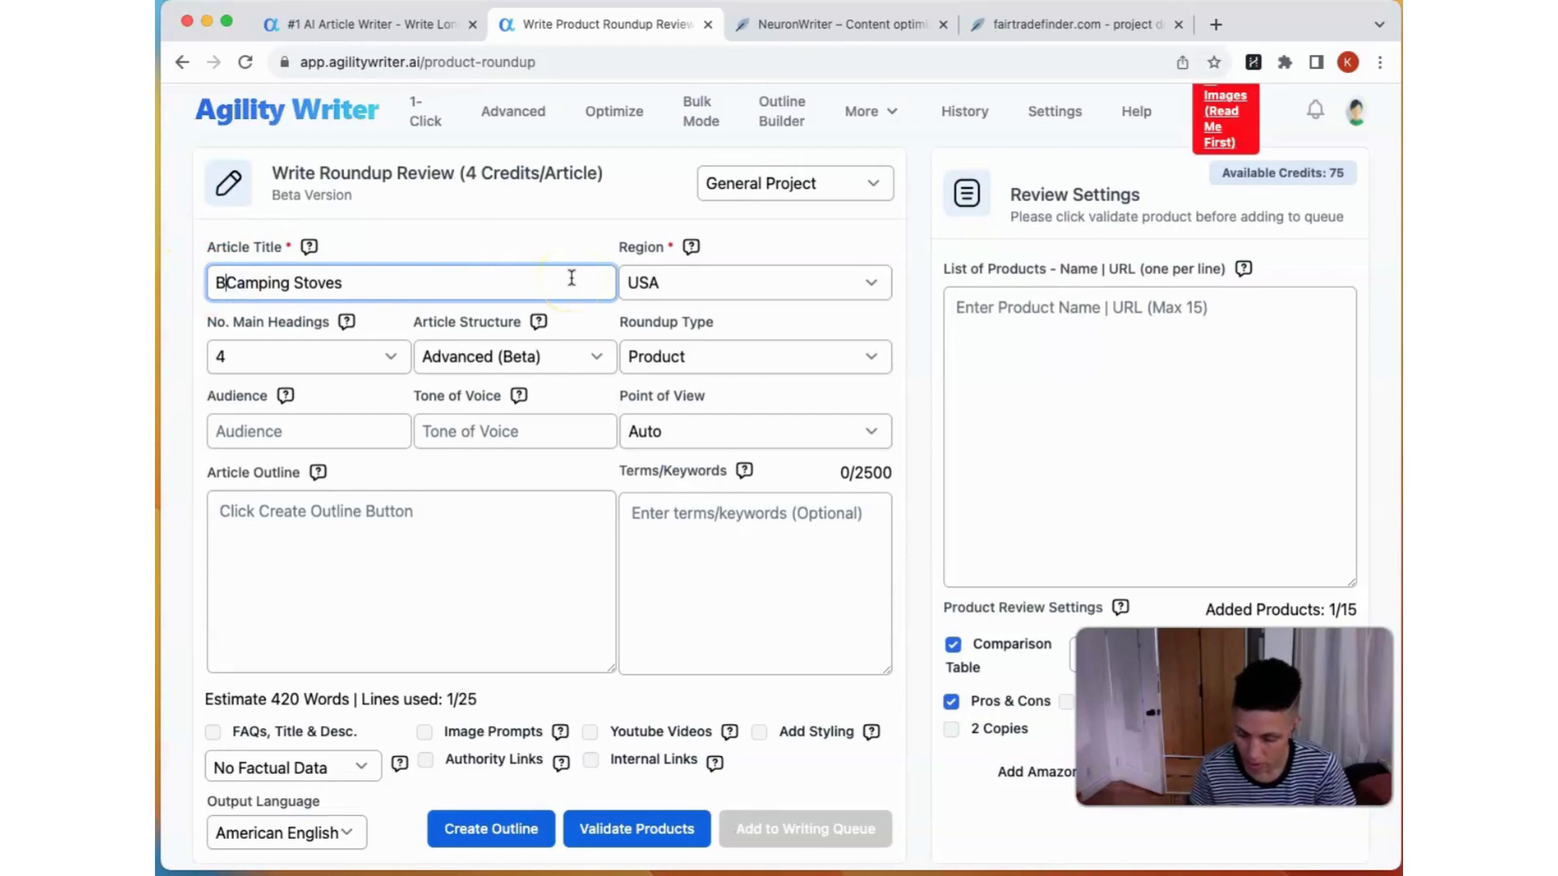
Step: Set the number of main headings for the article to 6
{"action": "left_click", "coordinate": [389, 356]}
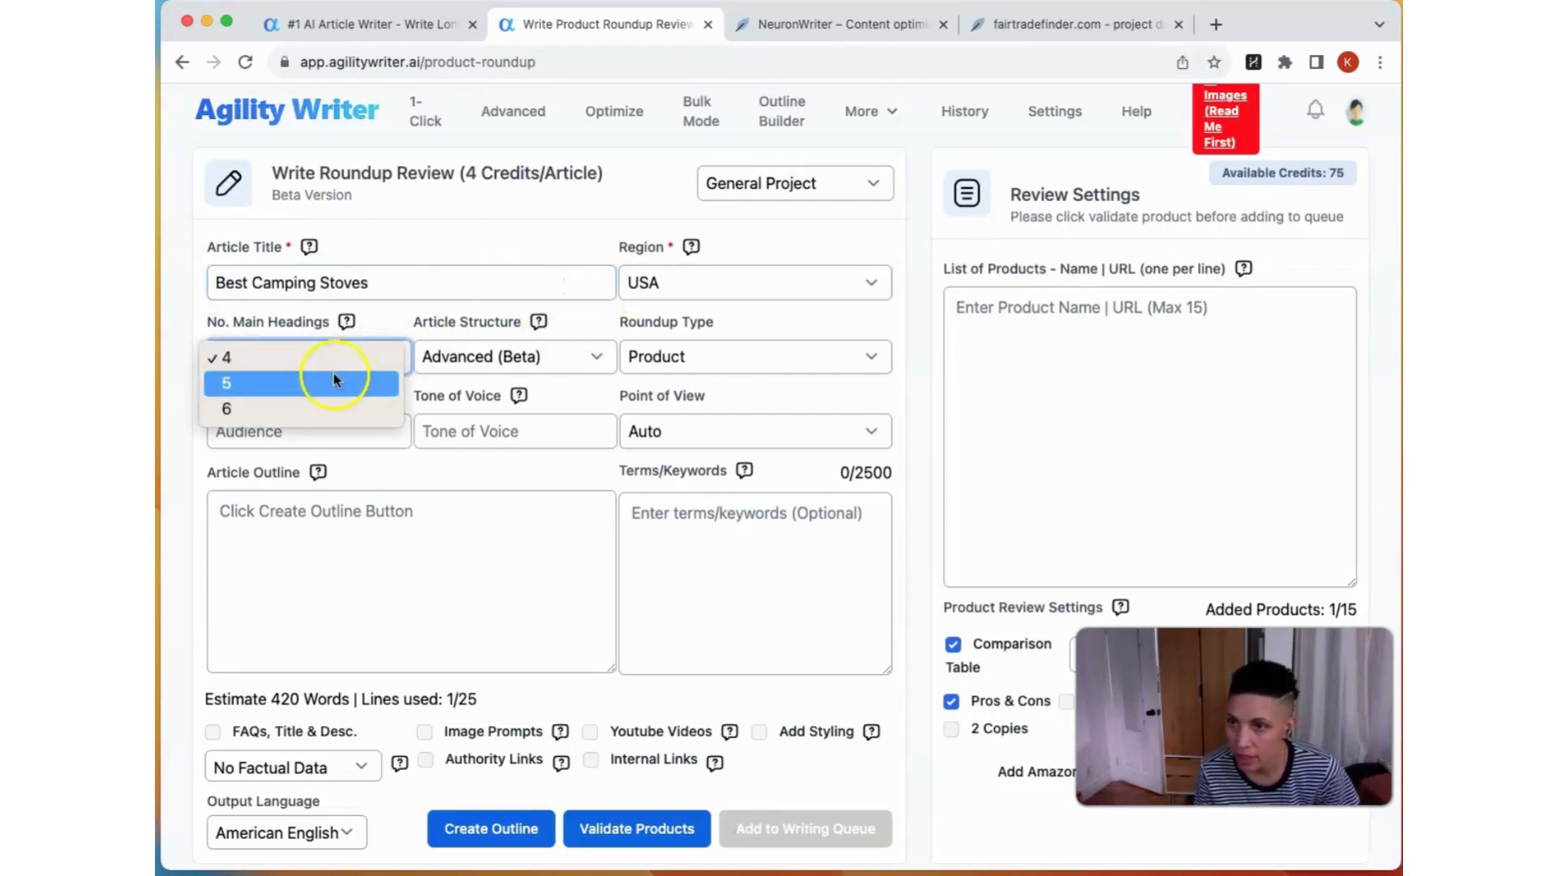
{"action": "left_click", "coordinate": [320, 407]}
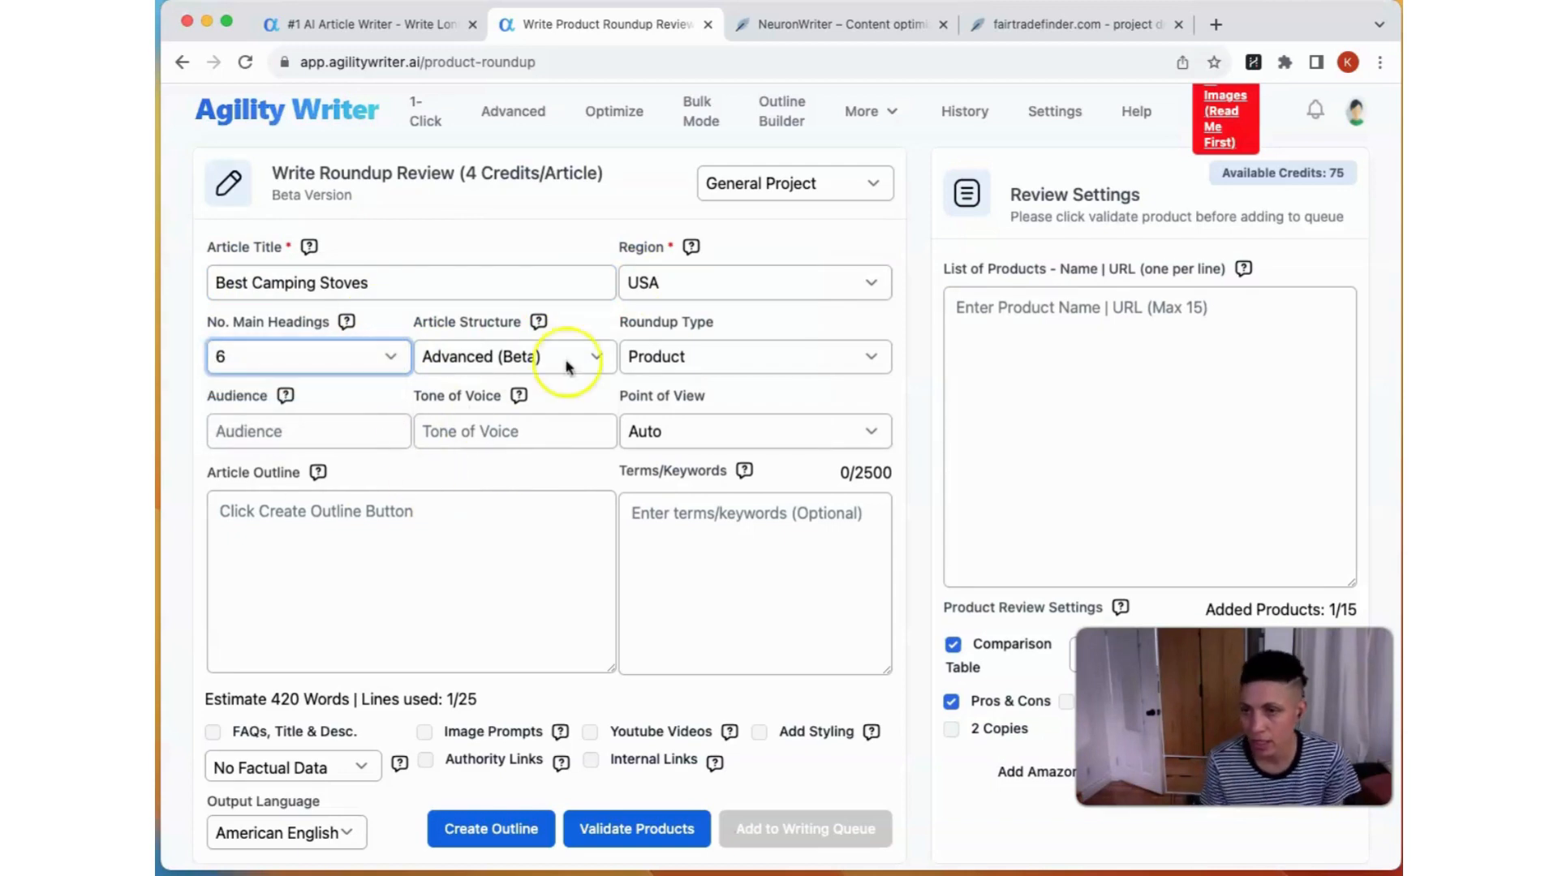
{"action": "mouse_move", "coordinate": [511, 388]}
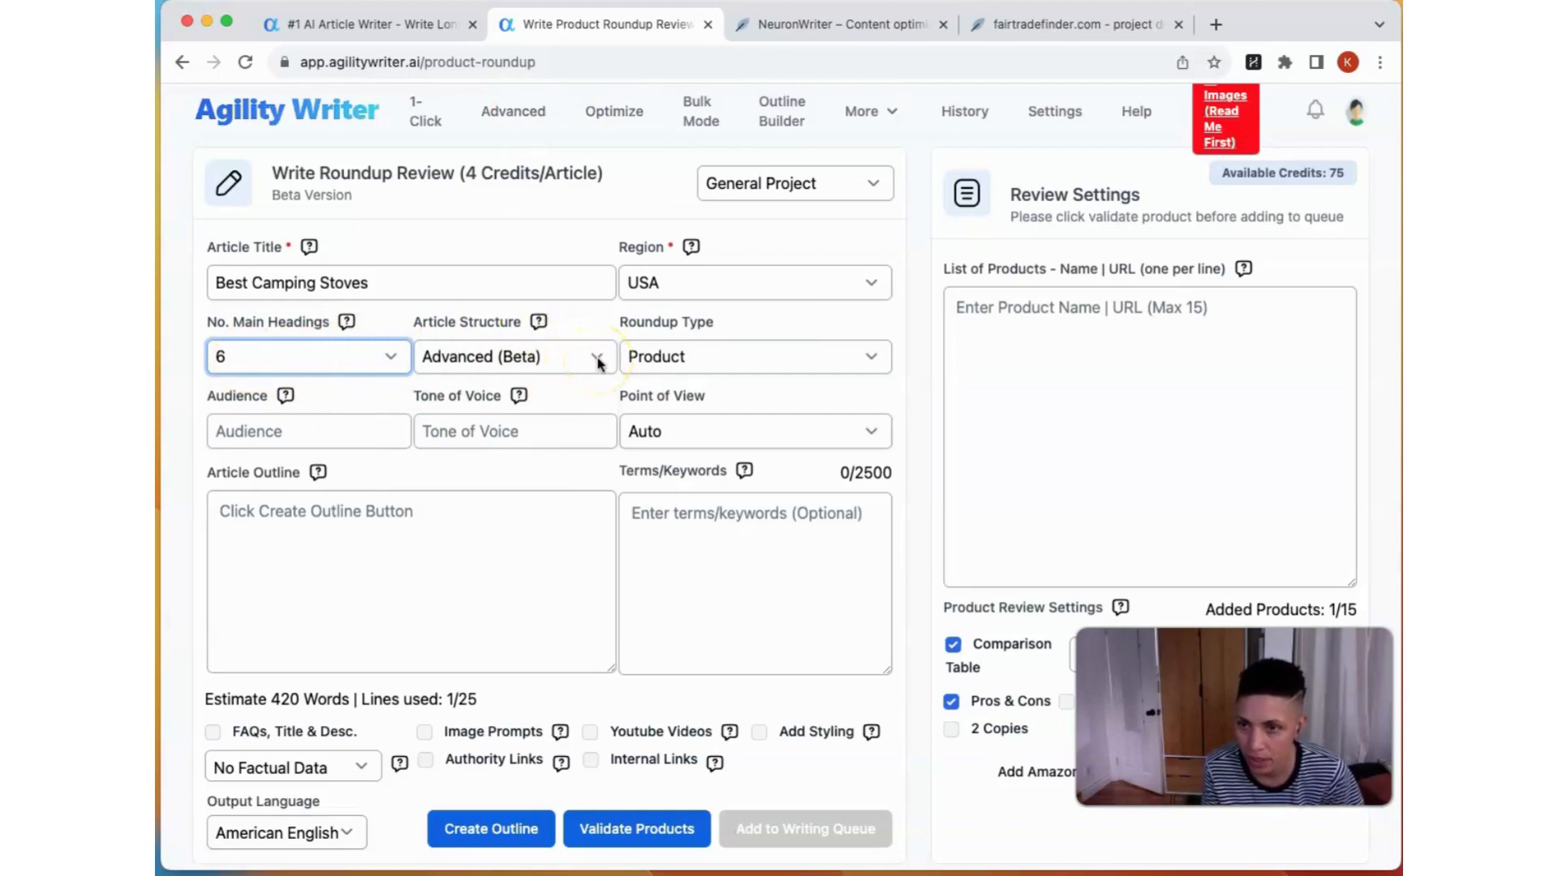
{"action": "mouse_move", "coordinate": [538, 323]}
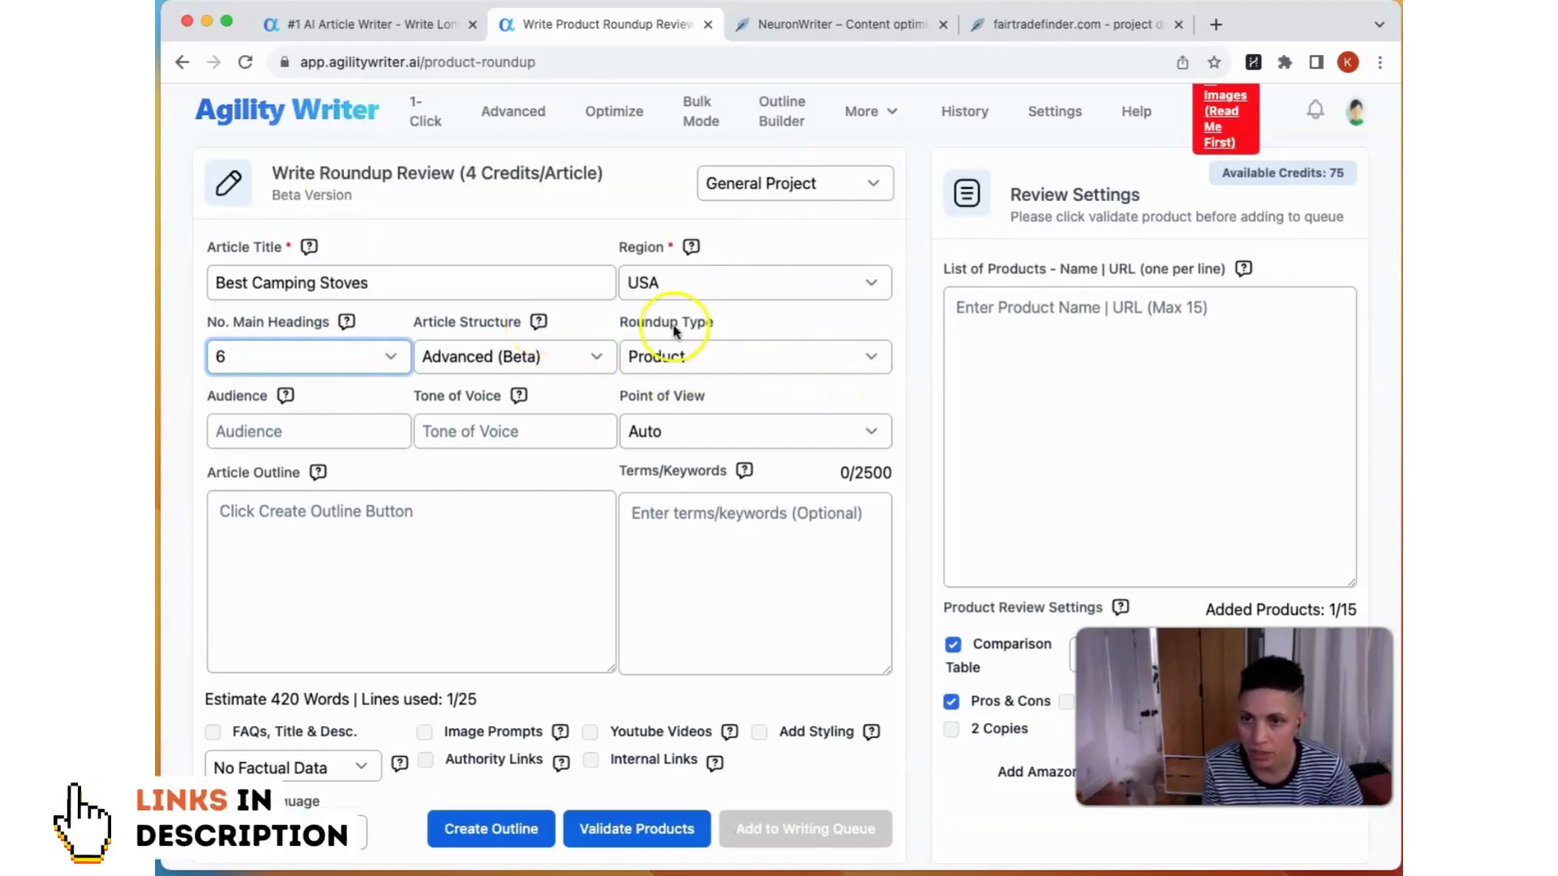
{"action": "left_click", "coordinate": [333, 431]}
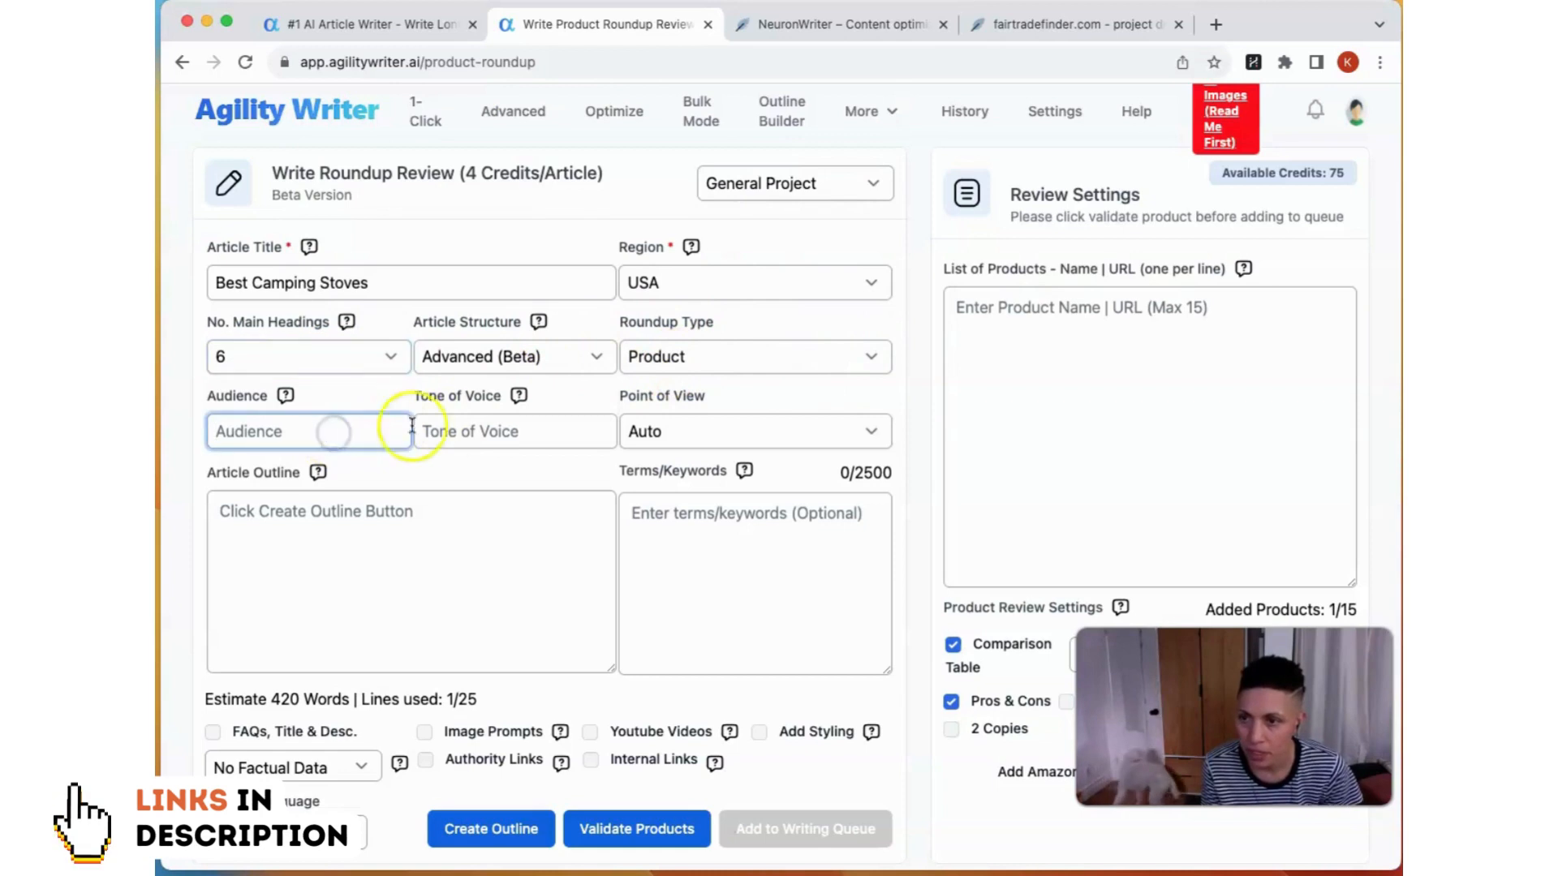
{"action": "left_click", "coordinate": [477, 432]}
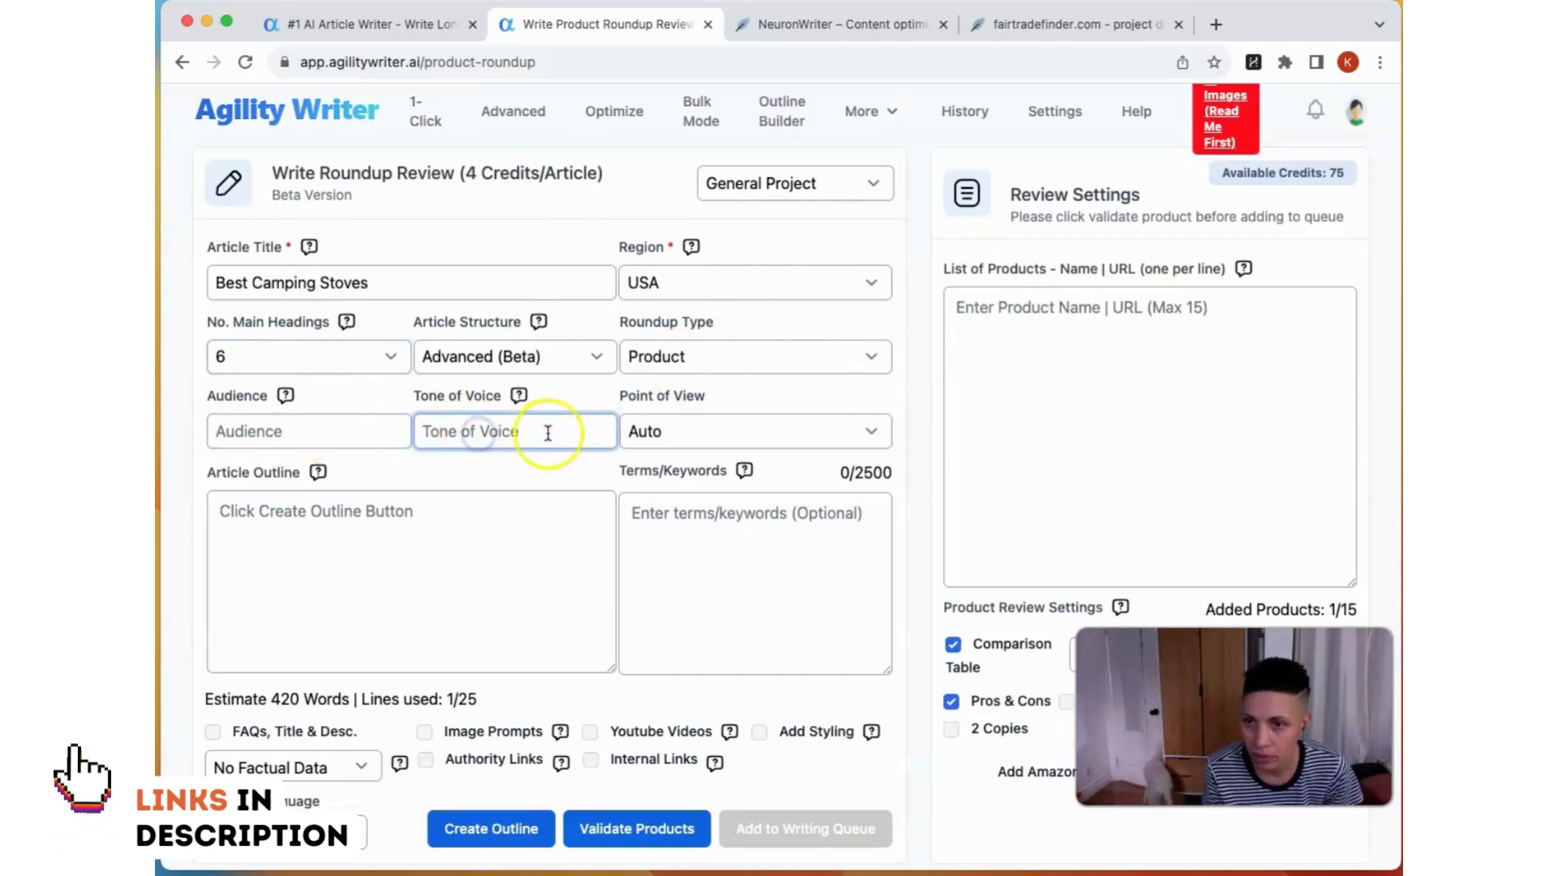
{"action": "left_click", "coordinate": [519, 527]}
{"action": "scroll", "coordinate": [458, 553], "scroll_direction": "down", "scroll_amount": 1}
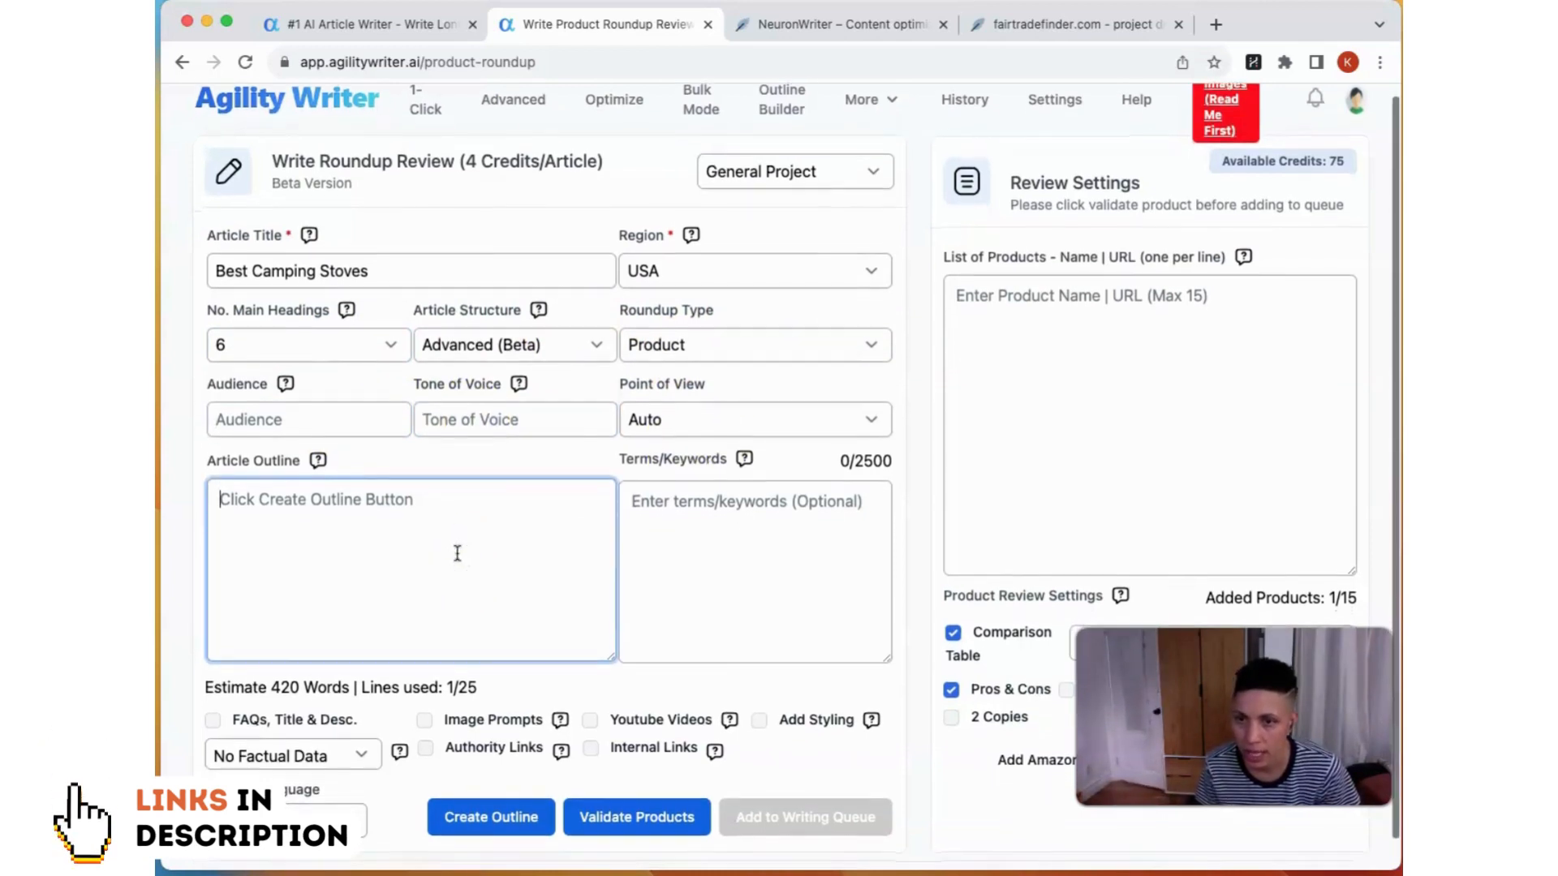
{"action": "scroll", "coordinate": [458, 553], "scroll_direction": "down", "scroll_amount": 1}
Step: Switch to Perplexity and ask it to "give me a list of trending keywords related to "Camping Stoves""
{"action": "left_click", "coordinate": [678, 508]}
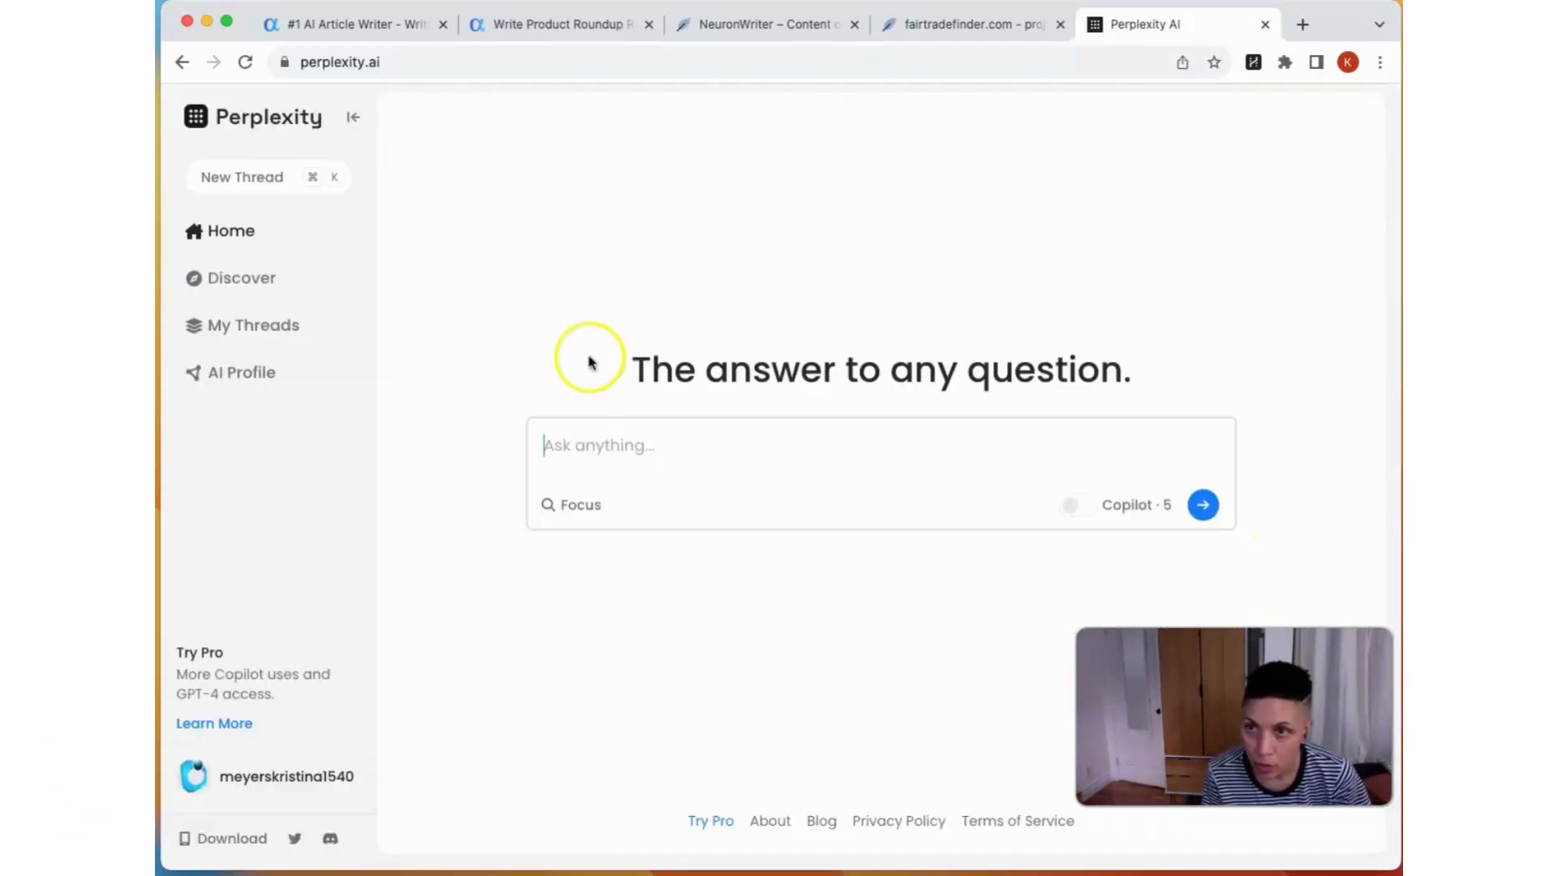
{"action": "left_click", "coordinate": [571, 446]}
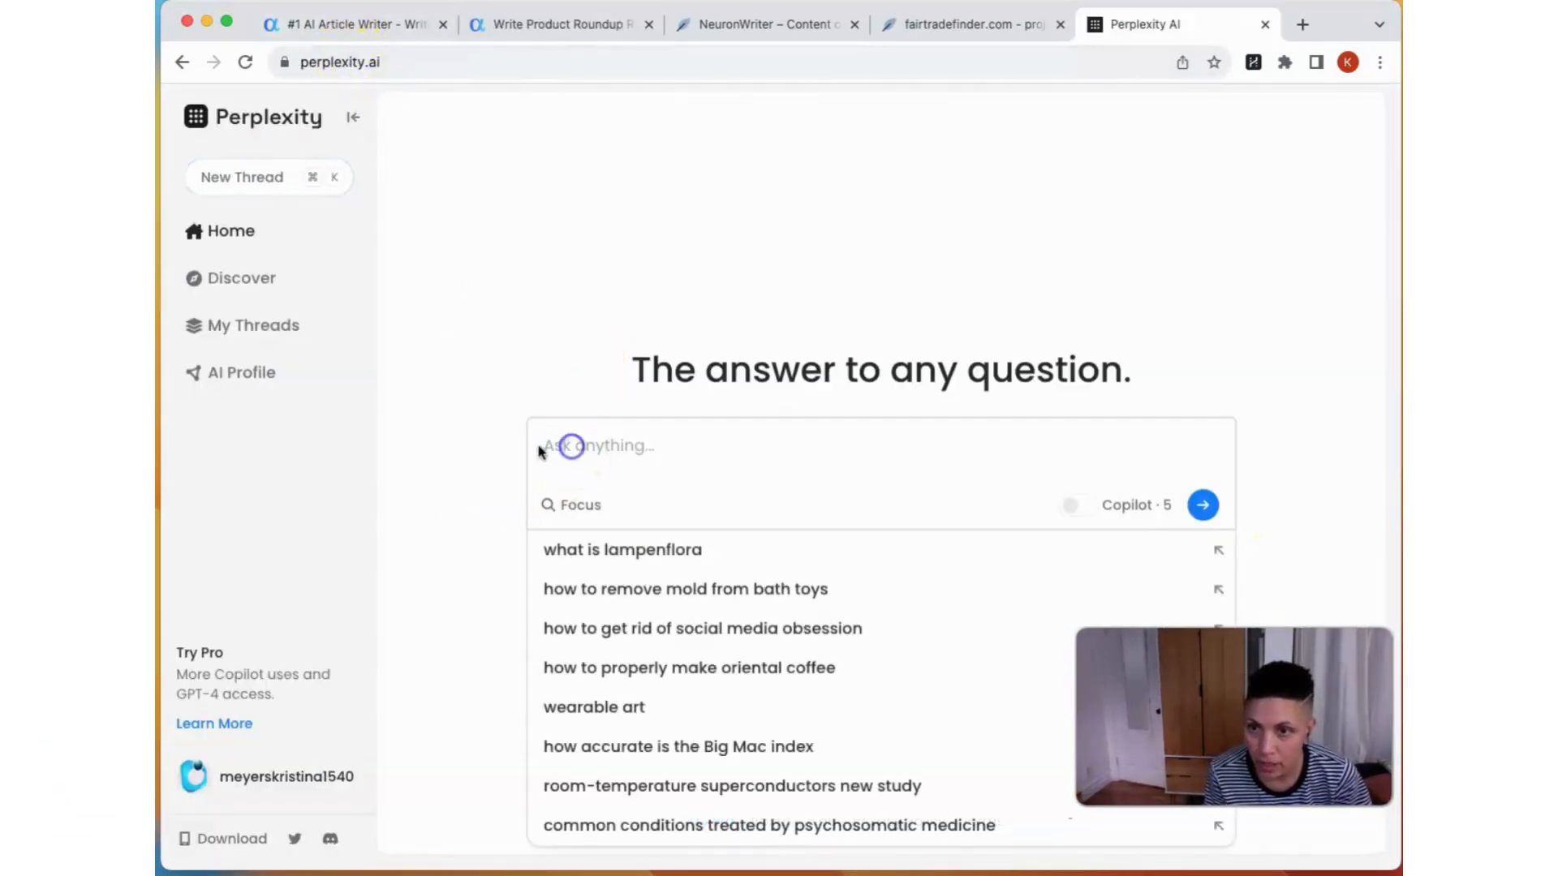
{"action": "type", "text": "give me a list of trending keywords related to \"Camping Stoves"}
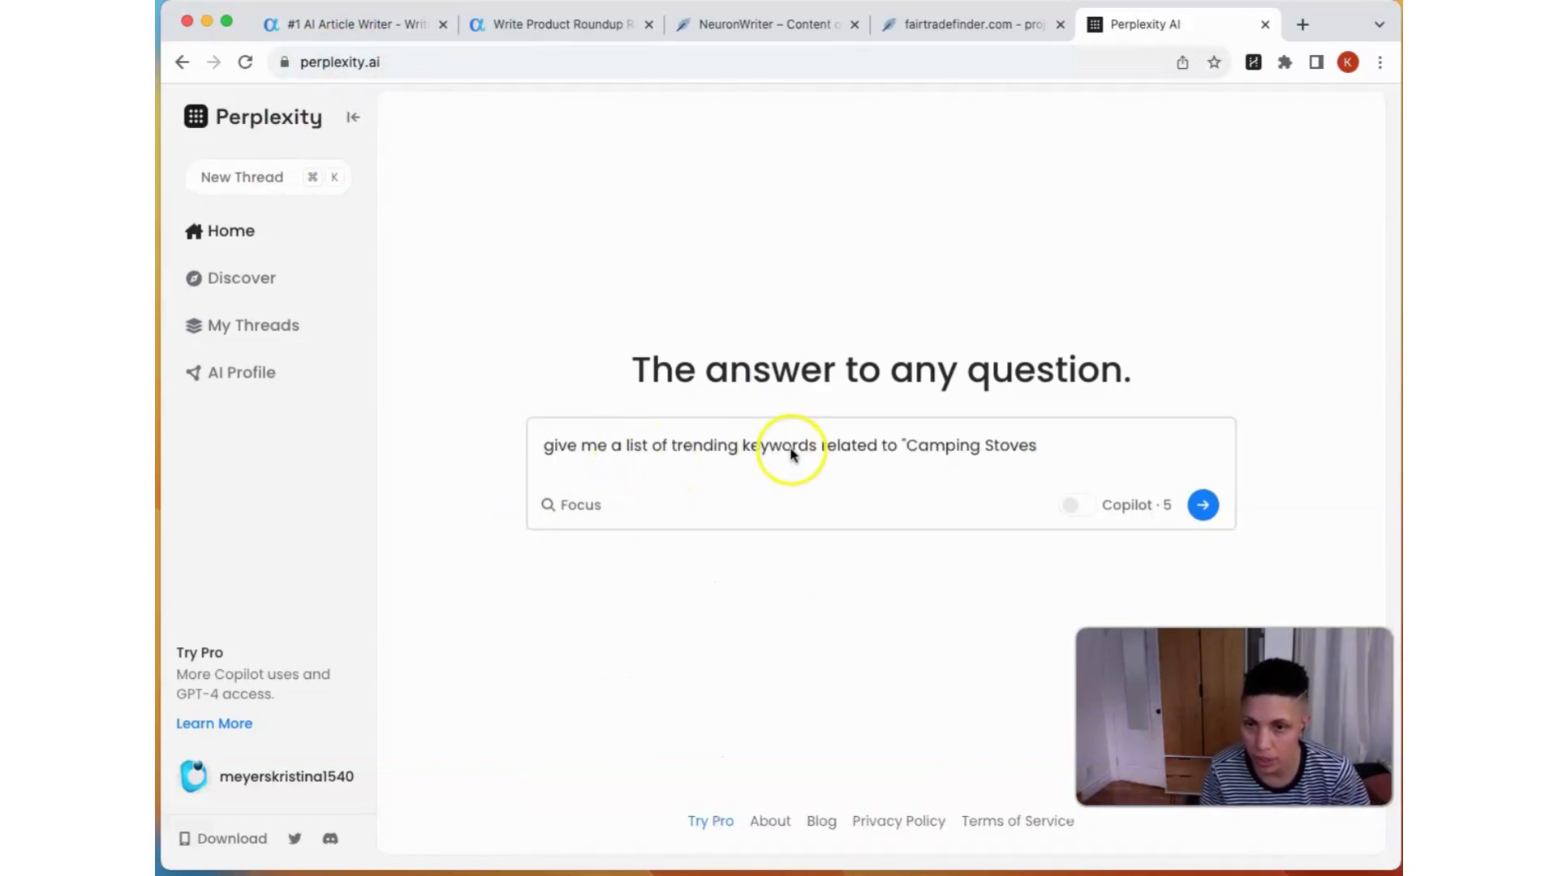
{"action": "left_click", "coordinate": [1054, 449]}
{"action": "type", "text": "\""}
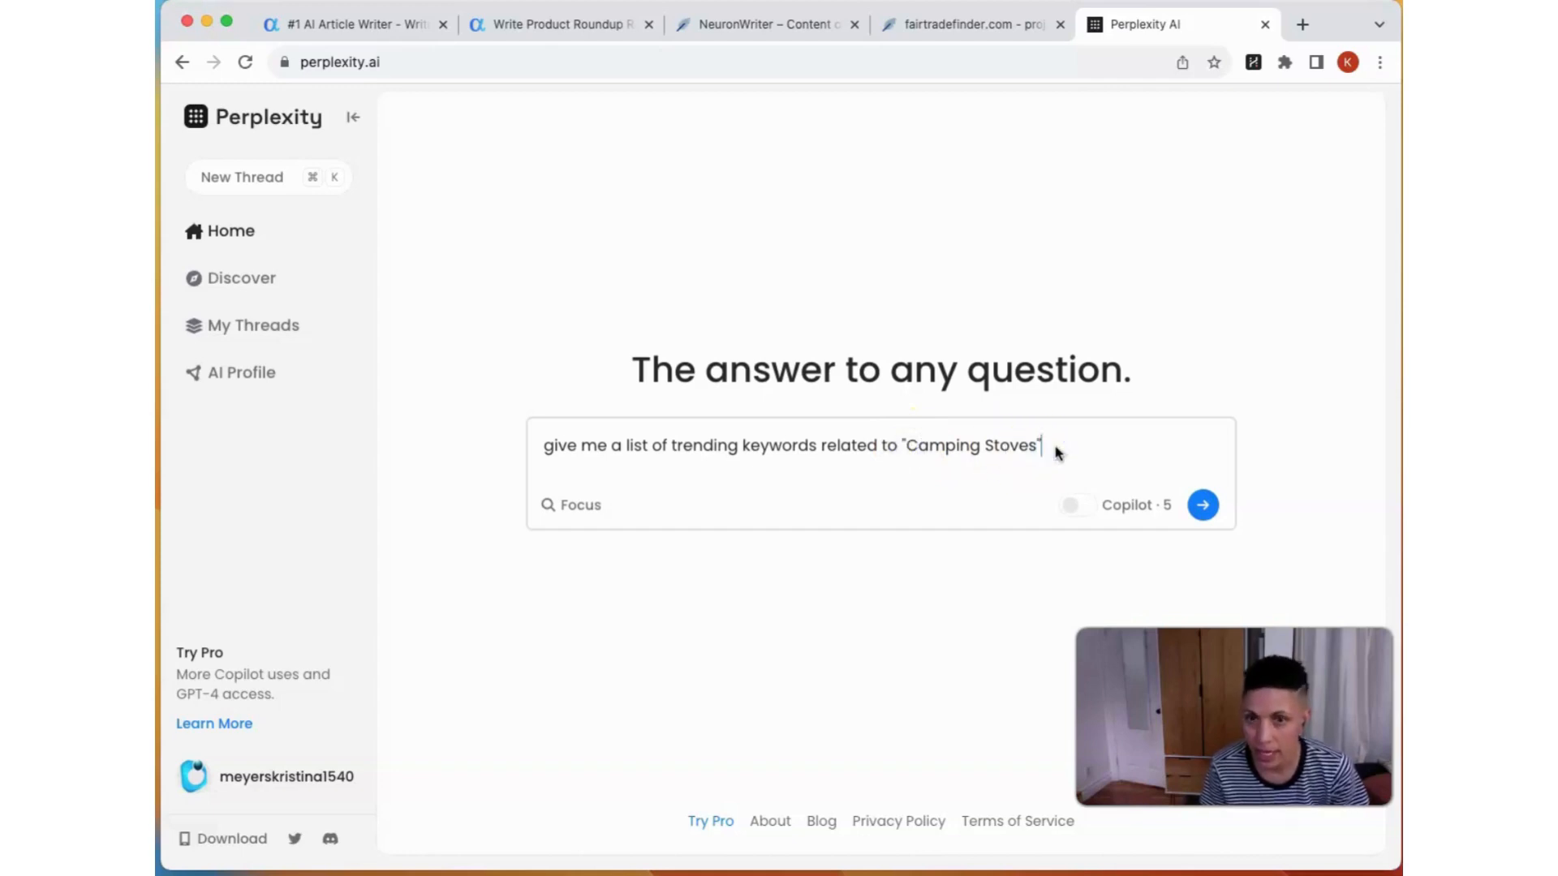
{"action": "key", "text": "Return"}
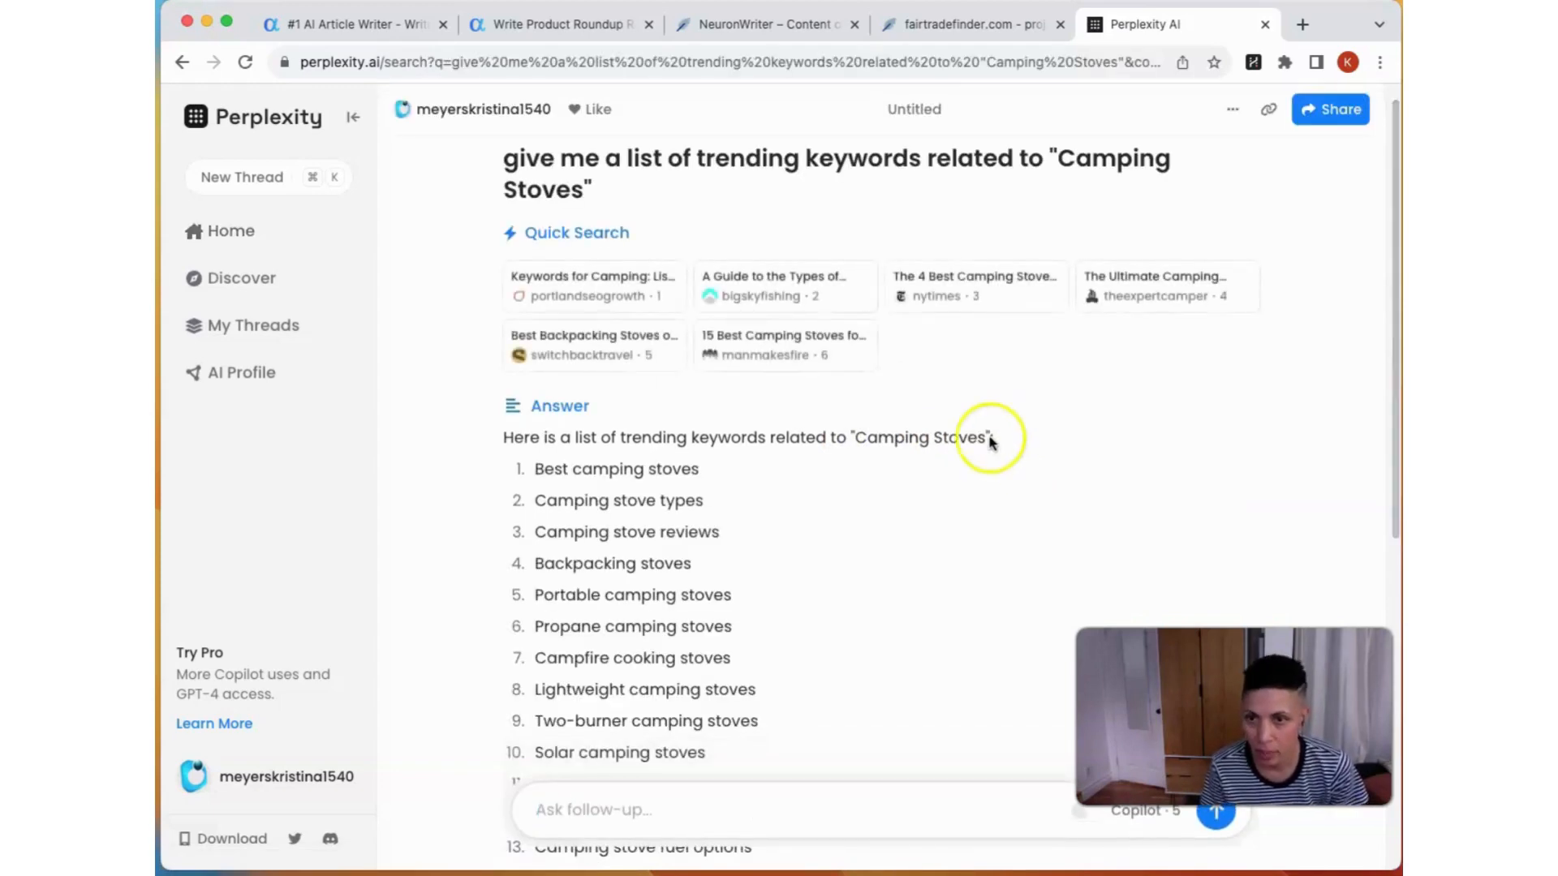
Step: Copy the whole keyword list from Perplexity's answer and paste it into the Terms/Keywords field in Agility Writer
{"action": "scroll", "coordinate": [966, 442], "scroll_direction": "down", "scroll_amount": 3}
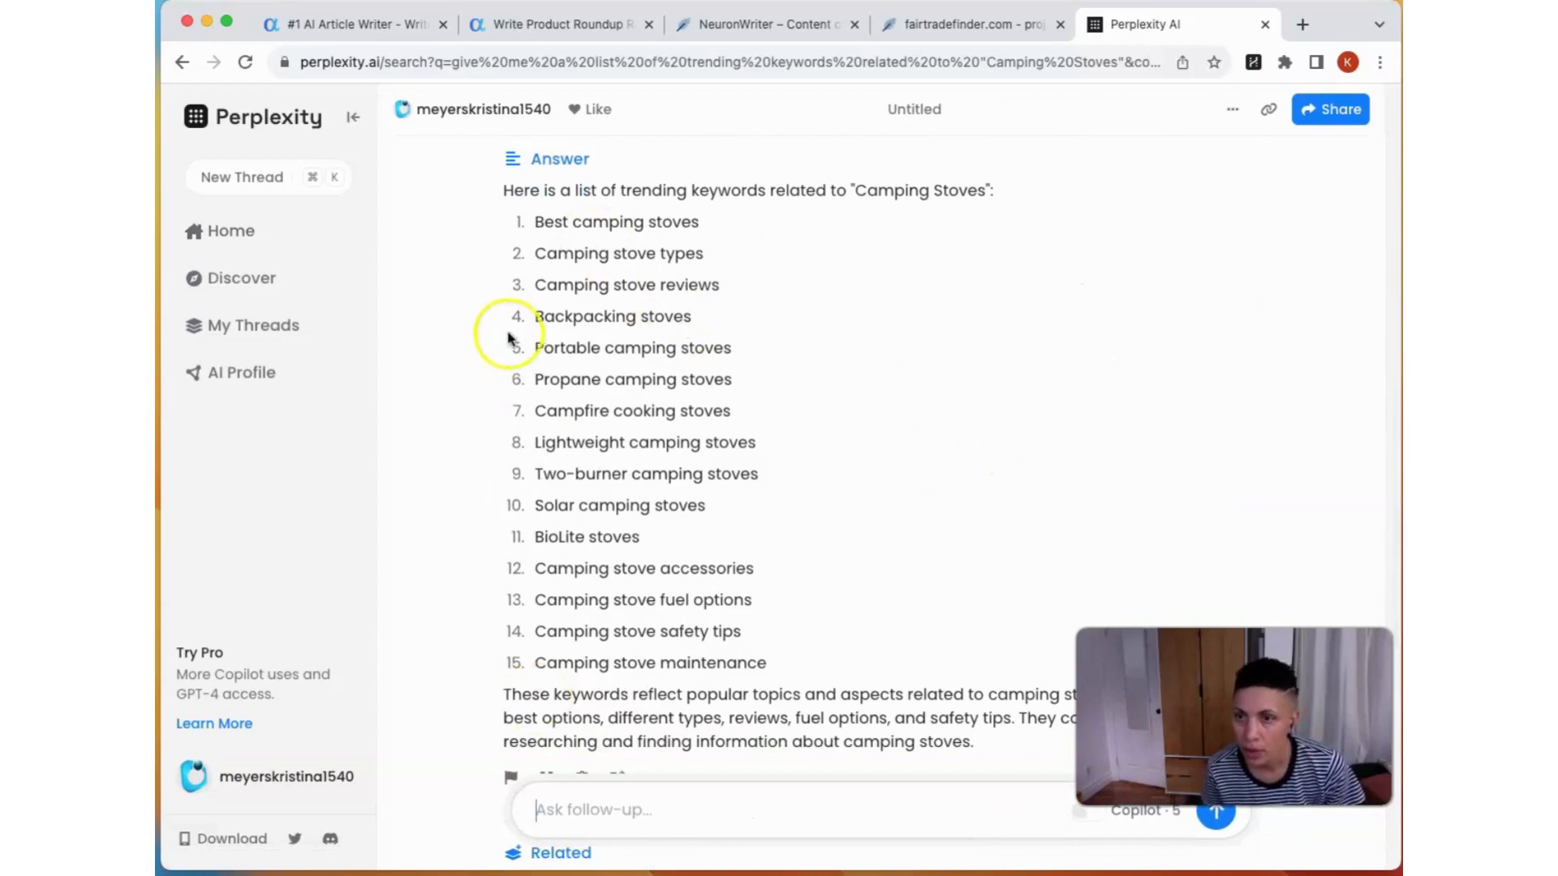
{"action": "left_click_drag", "start_coordinate": [536, 231], "coordinate": [775, 666]}
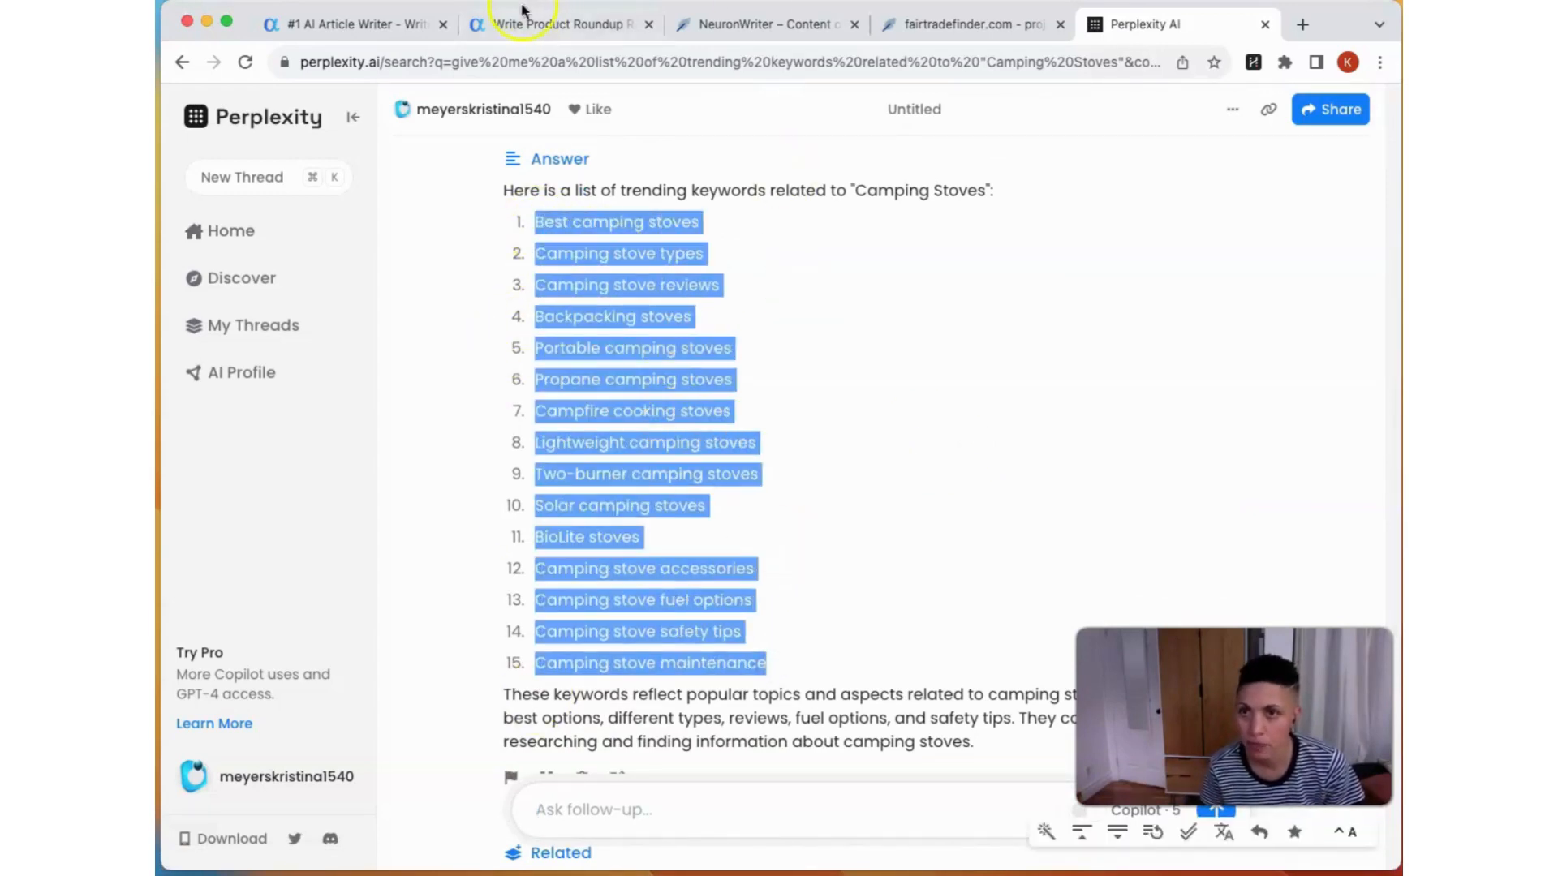
{"action": "left_click", "coordinate": [535, 24]}
{"action": "key", "text": "super+v"}
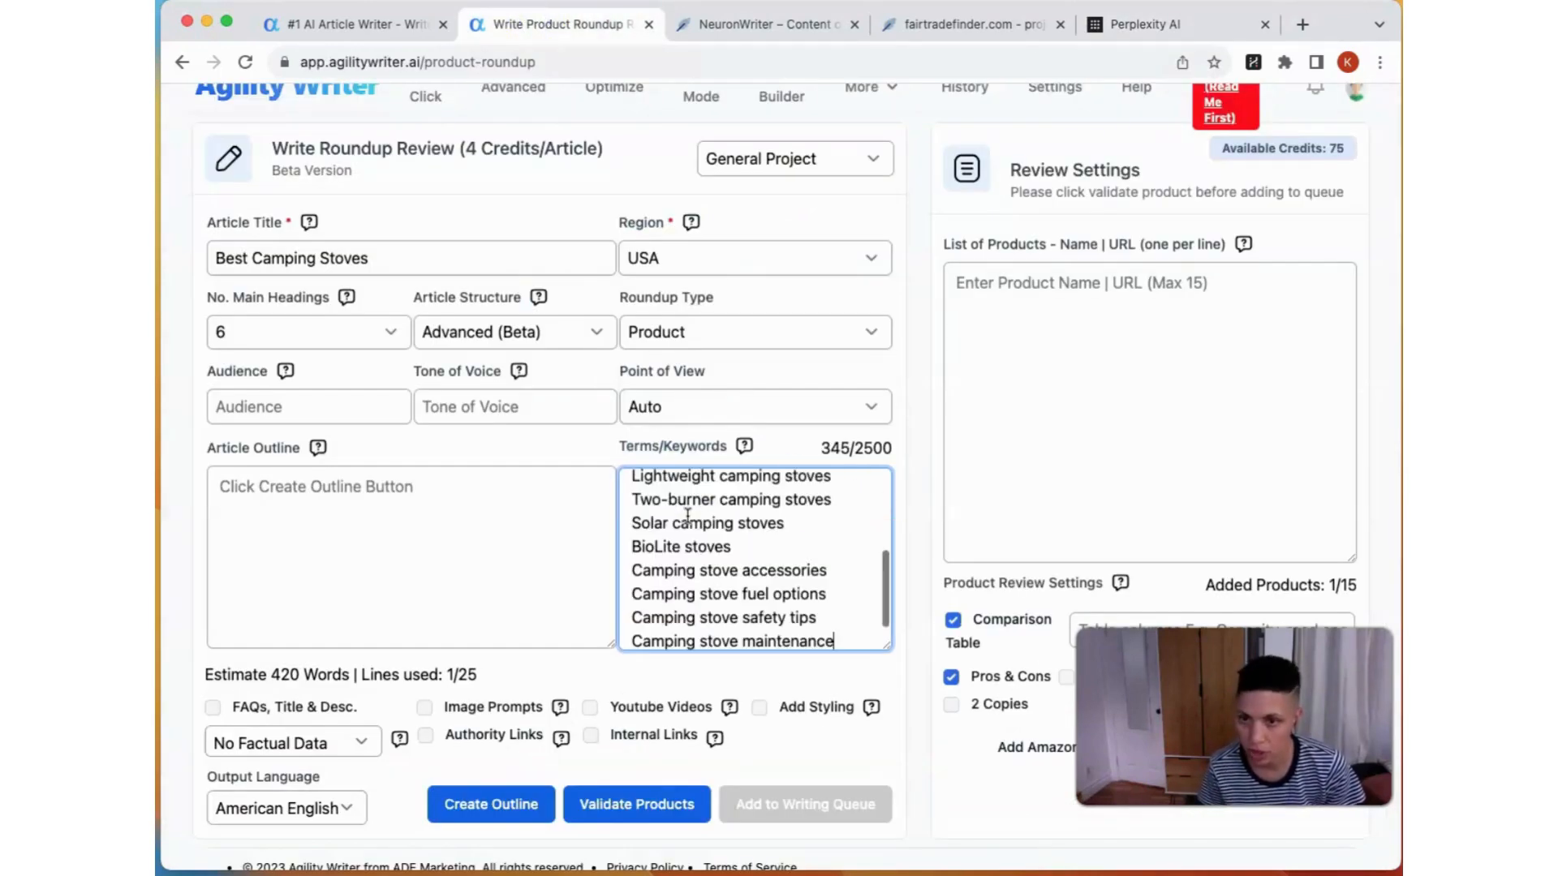
{"action": "scroll", "coordinate": [687, 515], "scroll_direction": "up", "scroll_amount": 5}
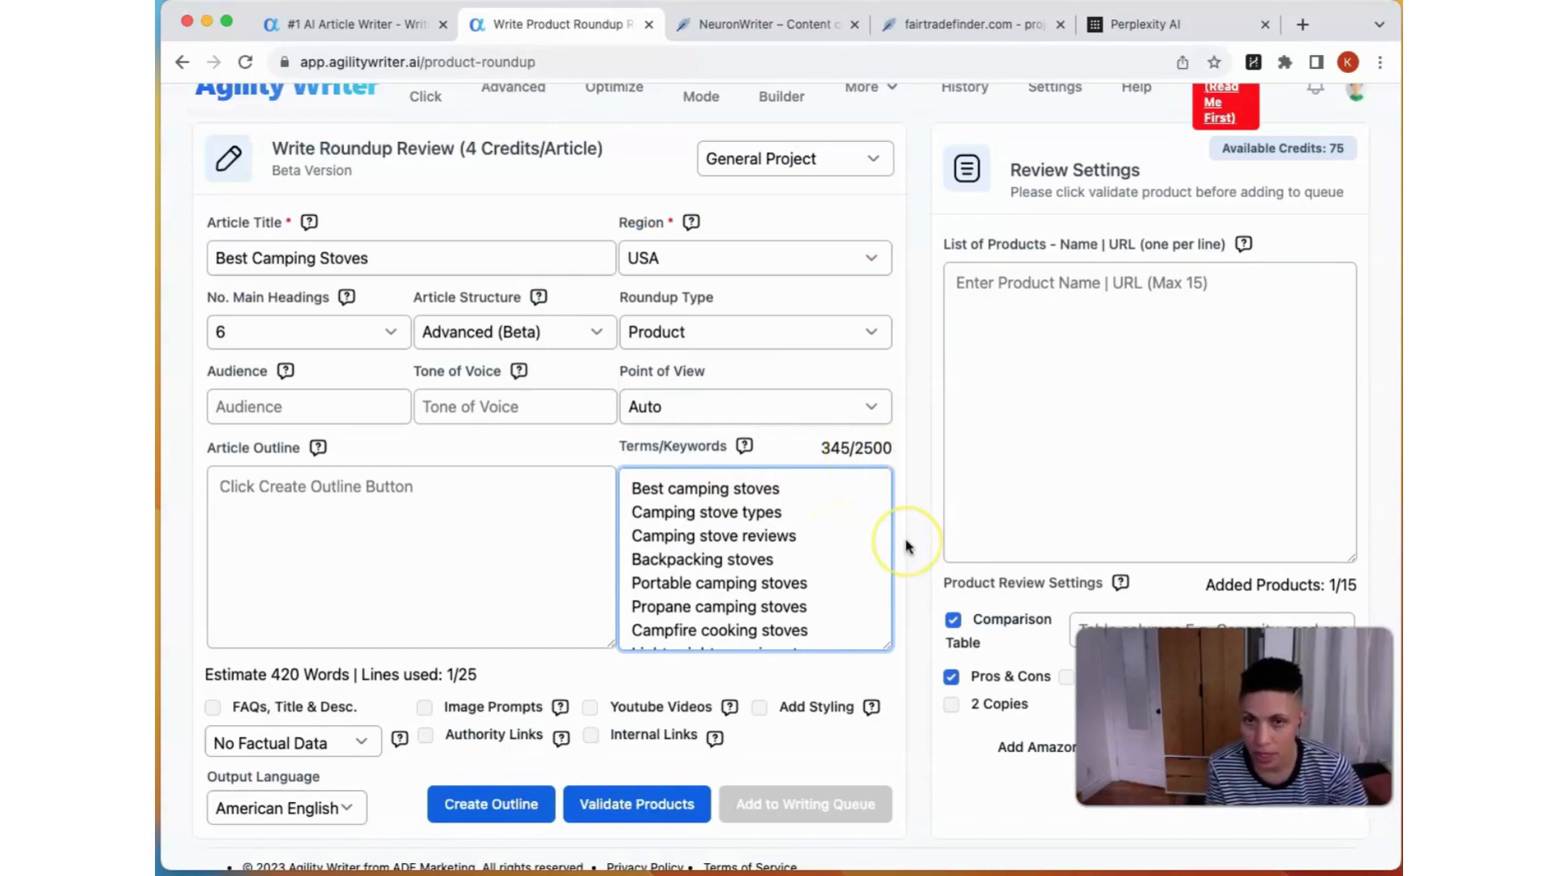
Step: Enable FAQs, Title & Desc., Authority Links, Youtube Videos and Add Styling for the article, leaving Image Prompts off
{"action": "scroll", "coordinate": [907, 546], "scroll_direction": "down", "scroll_amount": 1}
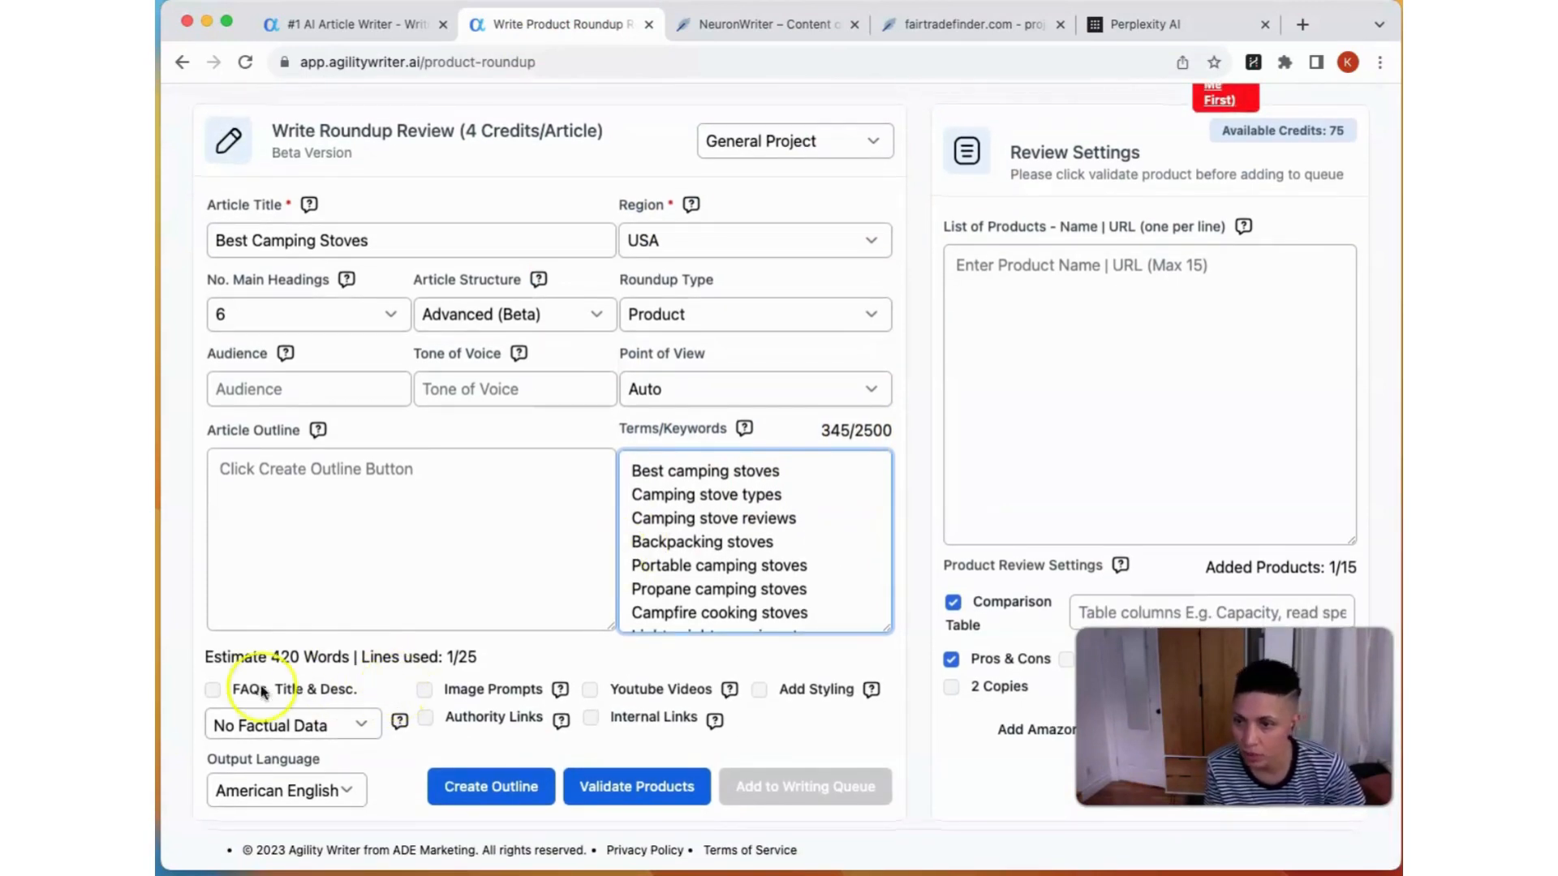
{"action": "left_click", "coordinate": [210, 691]}
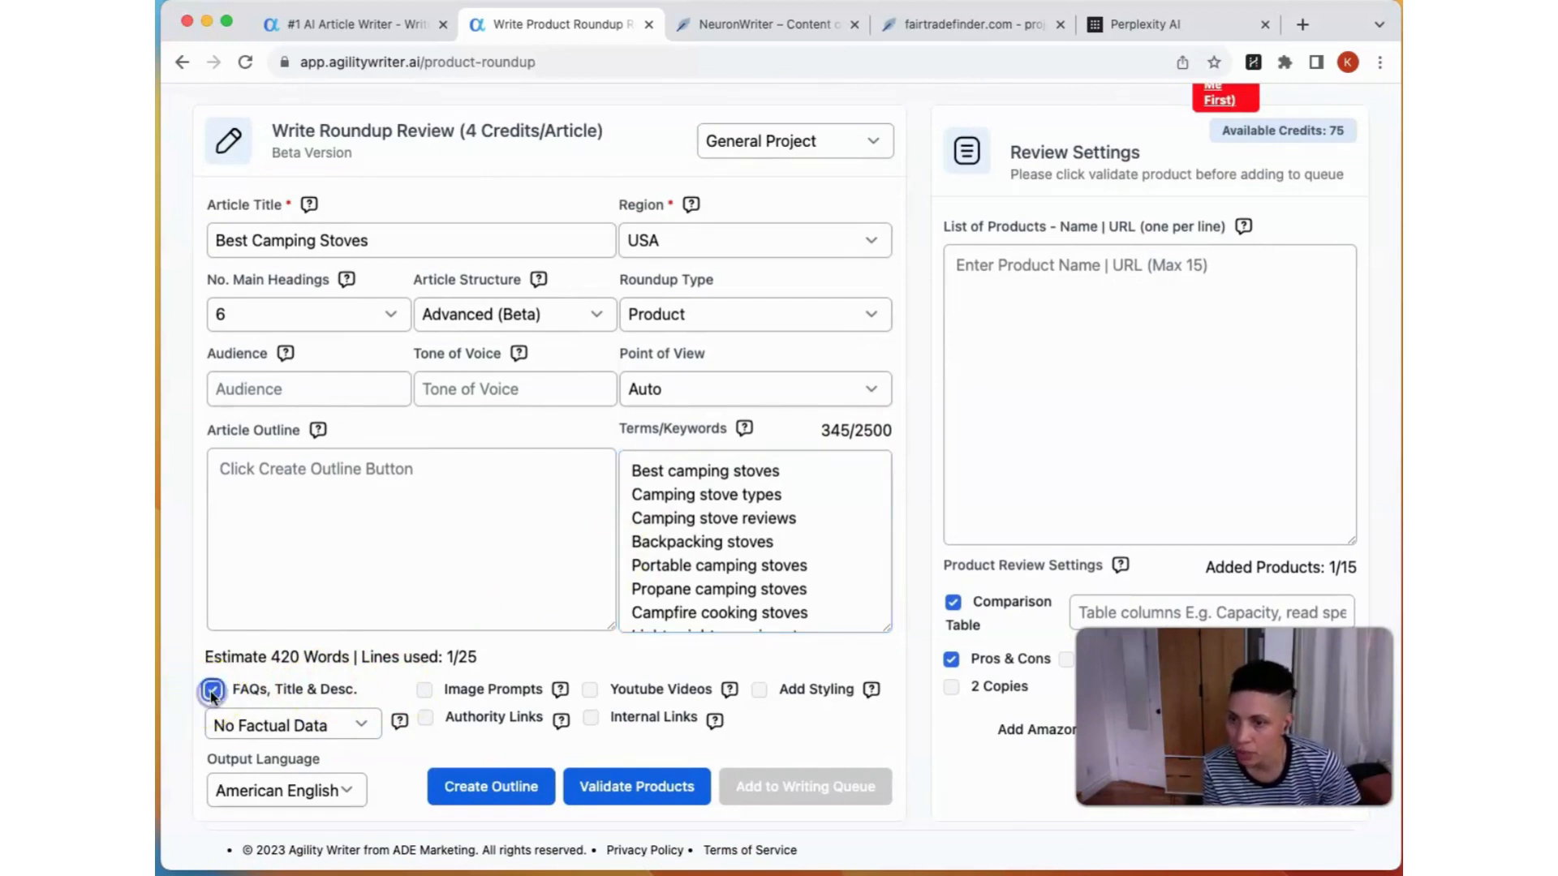
{"action": "left_click", "coordinate": [422, 689]}
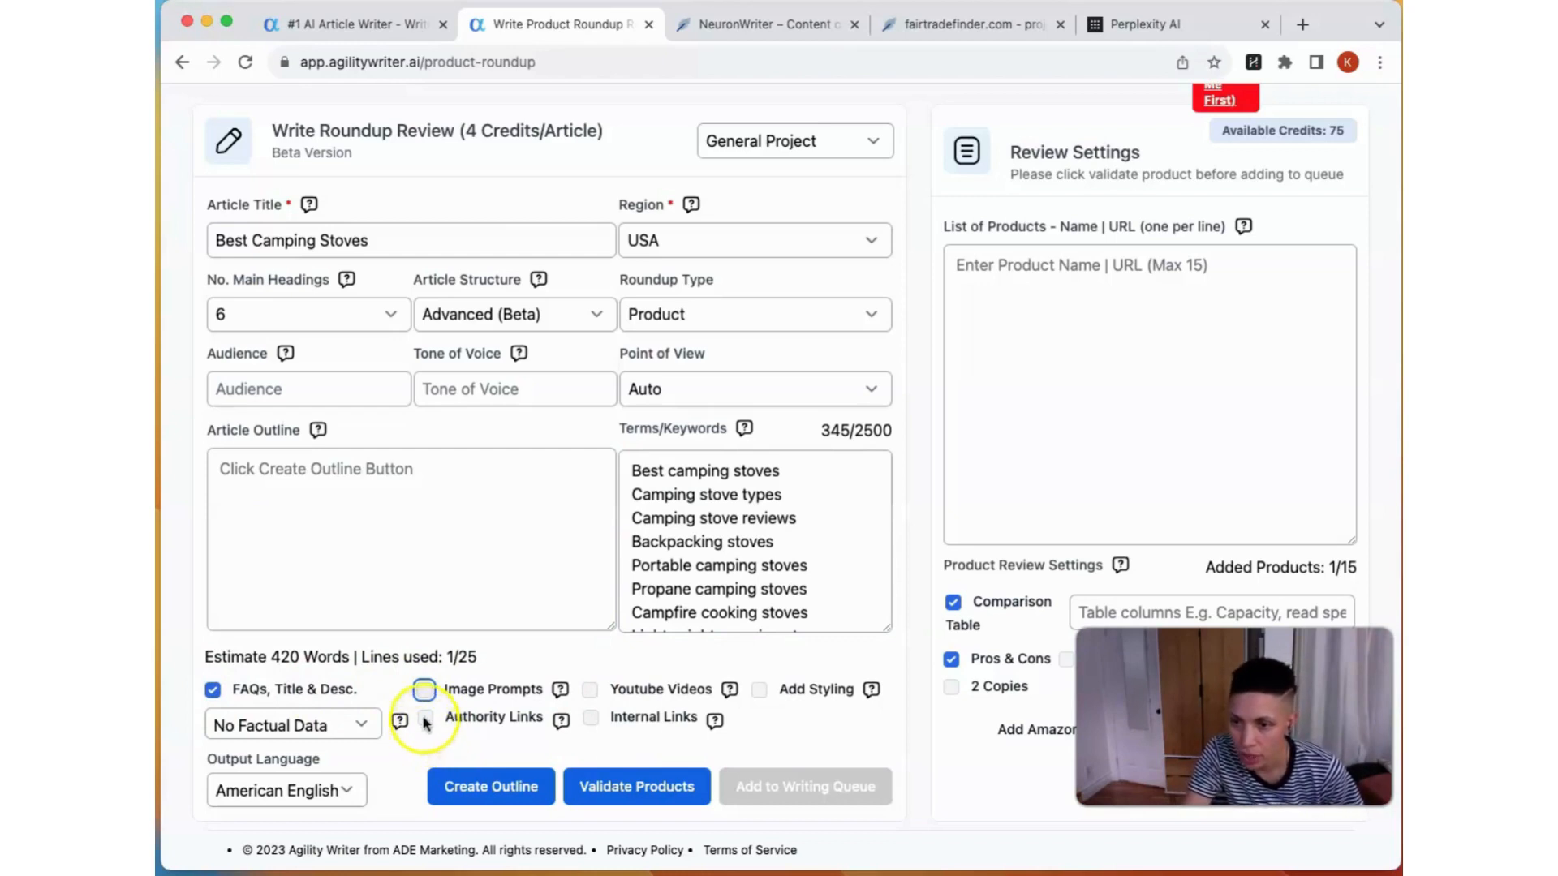
{"action": "left_click", "coordinate": [425, 720]}
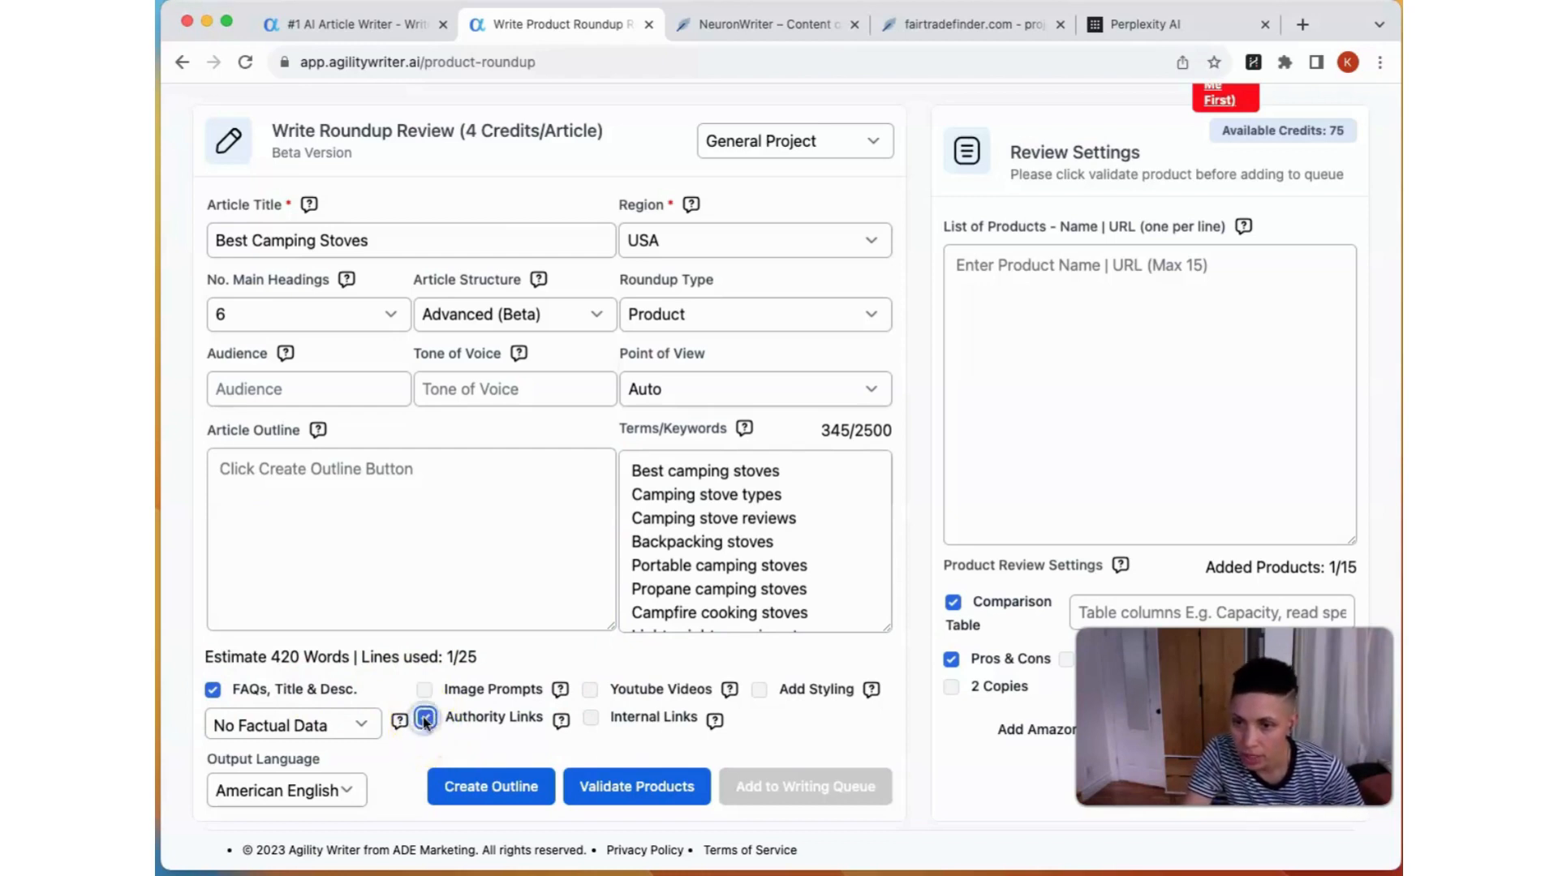
{"action": "left_click", "coordinate": [590, 689]}
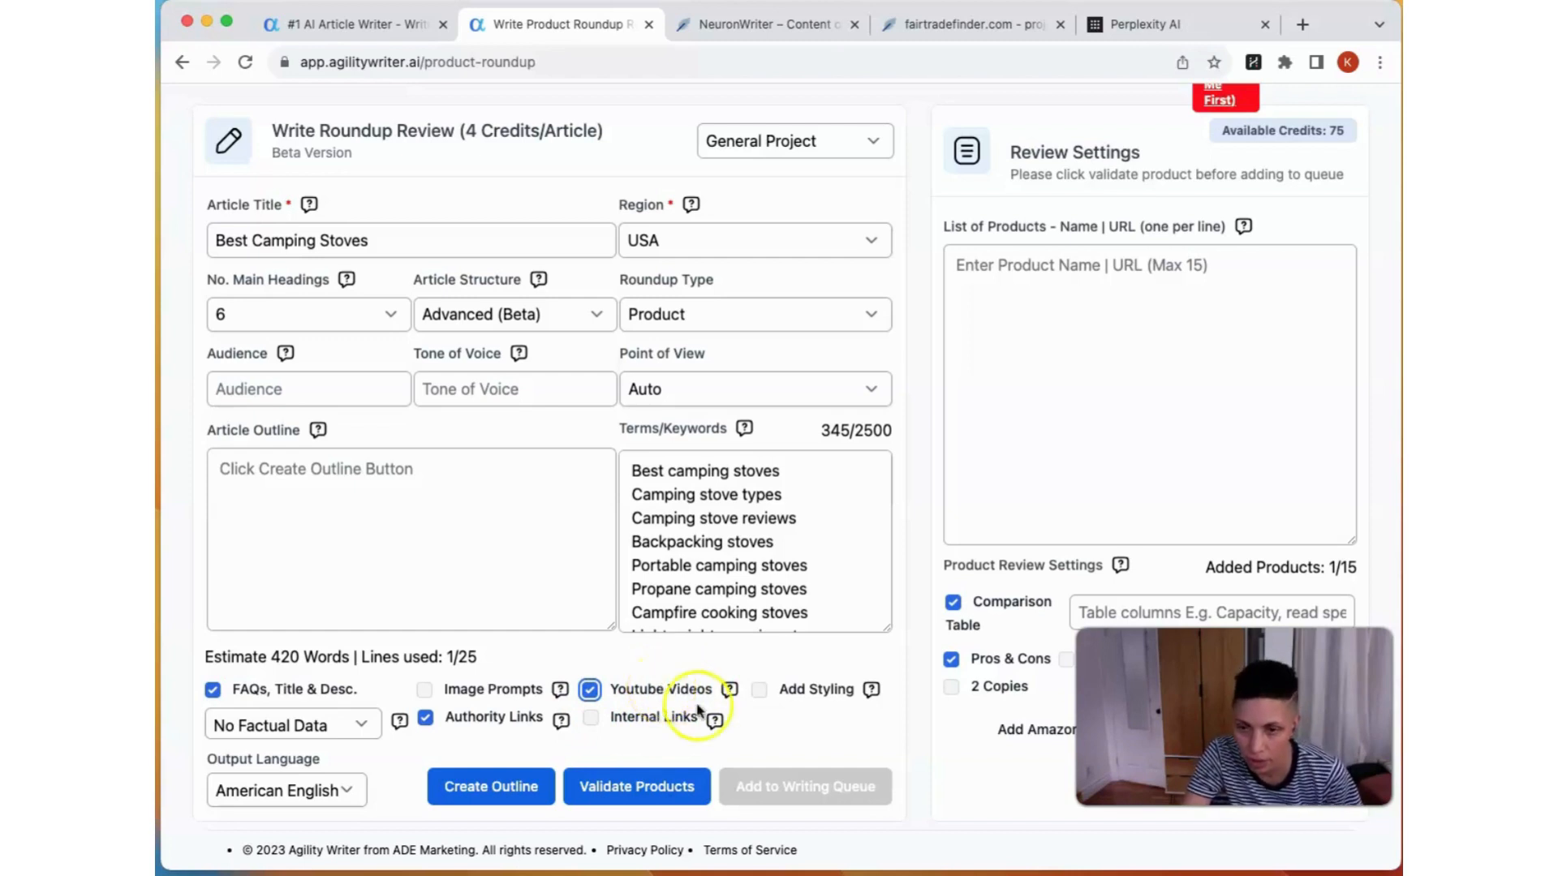
{"action": "left_click", "coordinate": [758, 690]}
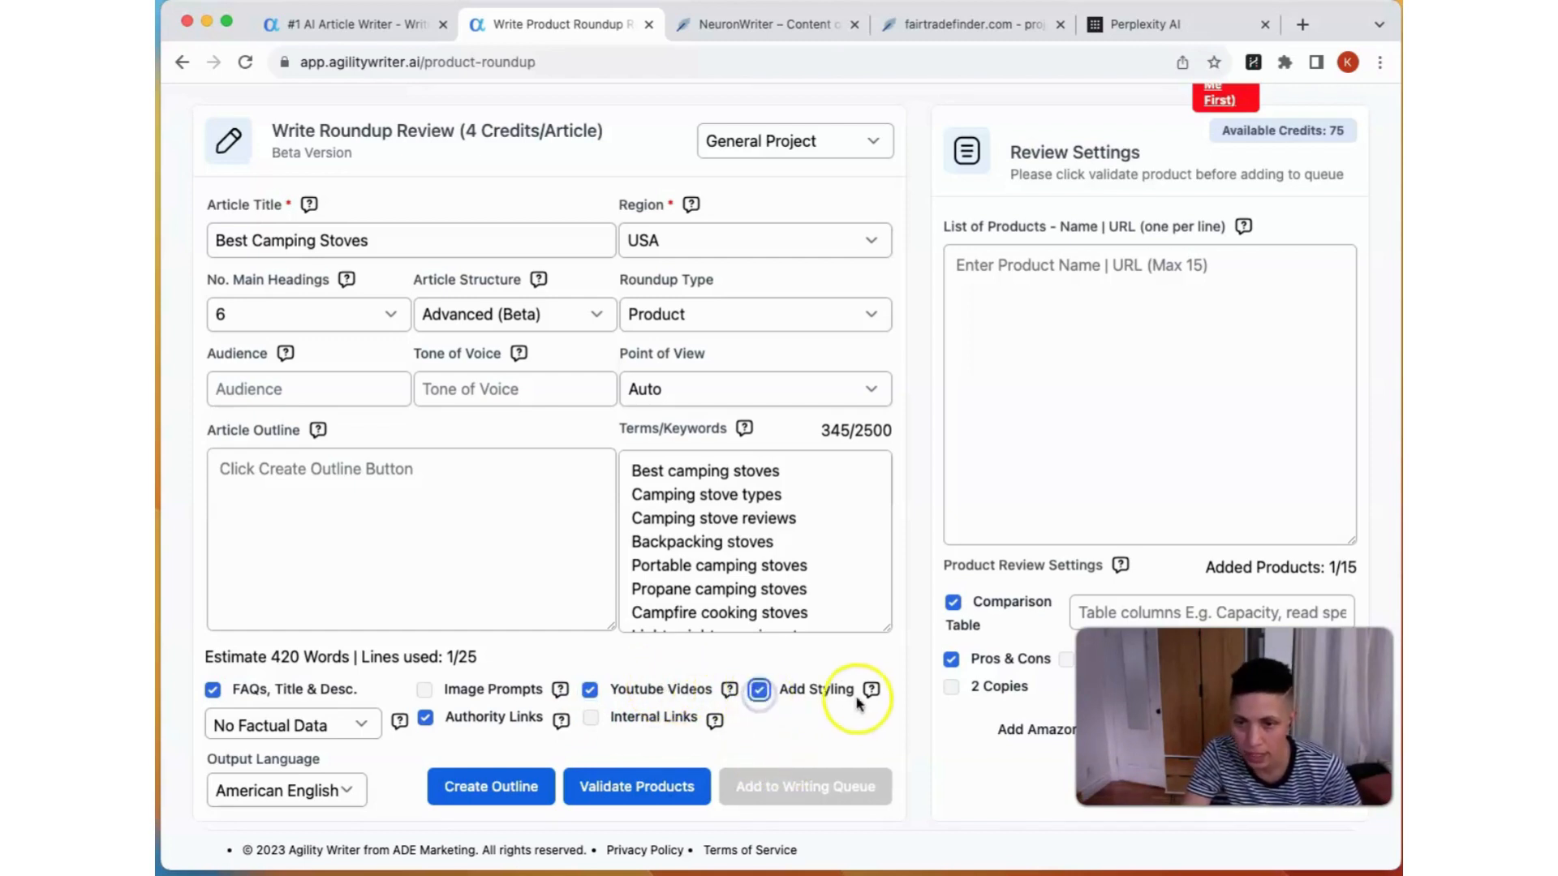
{"action": "mouse_move", "coordinate": [873, 691]}
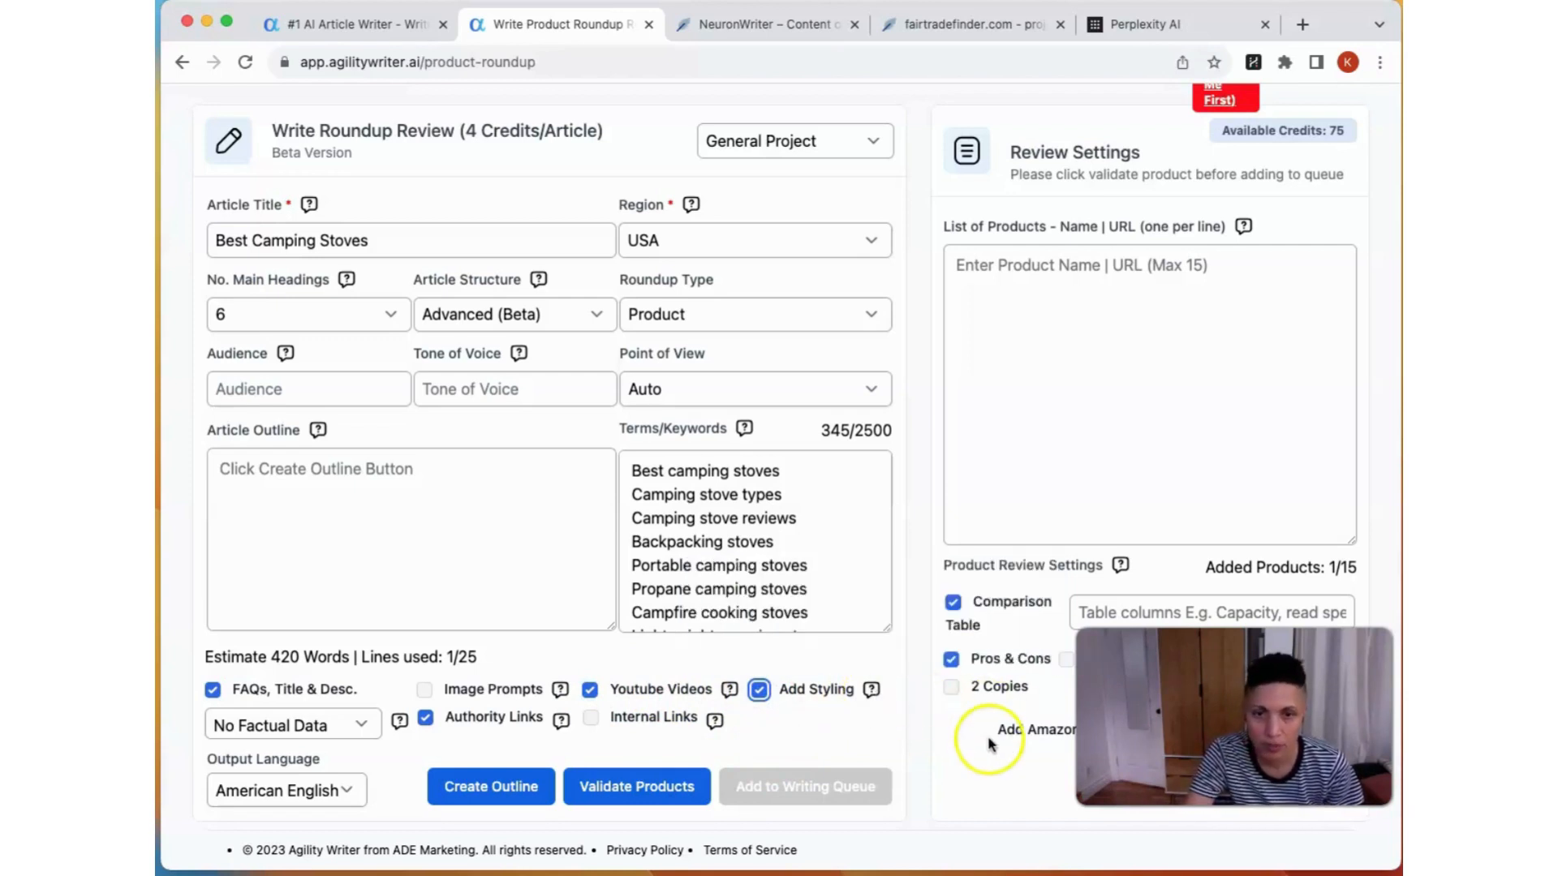
Step: Paste the prepared Amazon camping stove links into the List of Products in the review settings
{"action": "left_click", "coordinate": [1022, 297]}
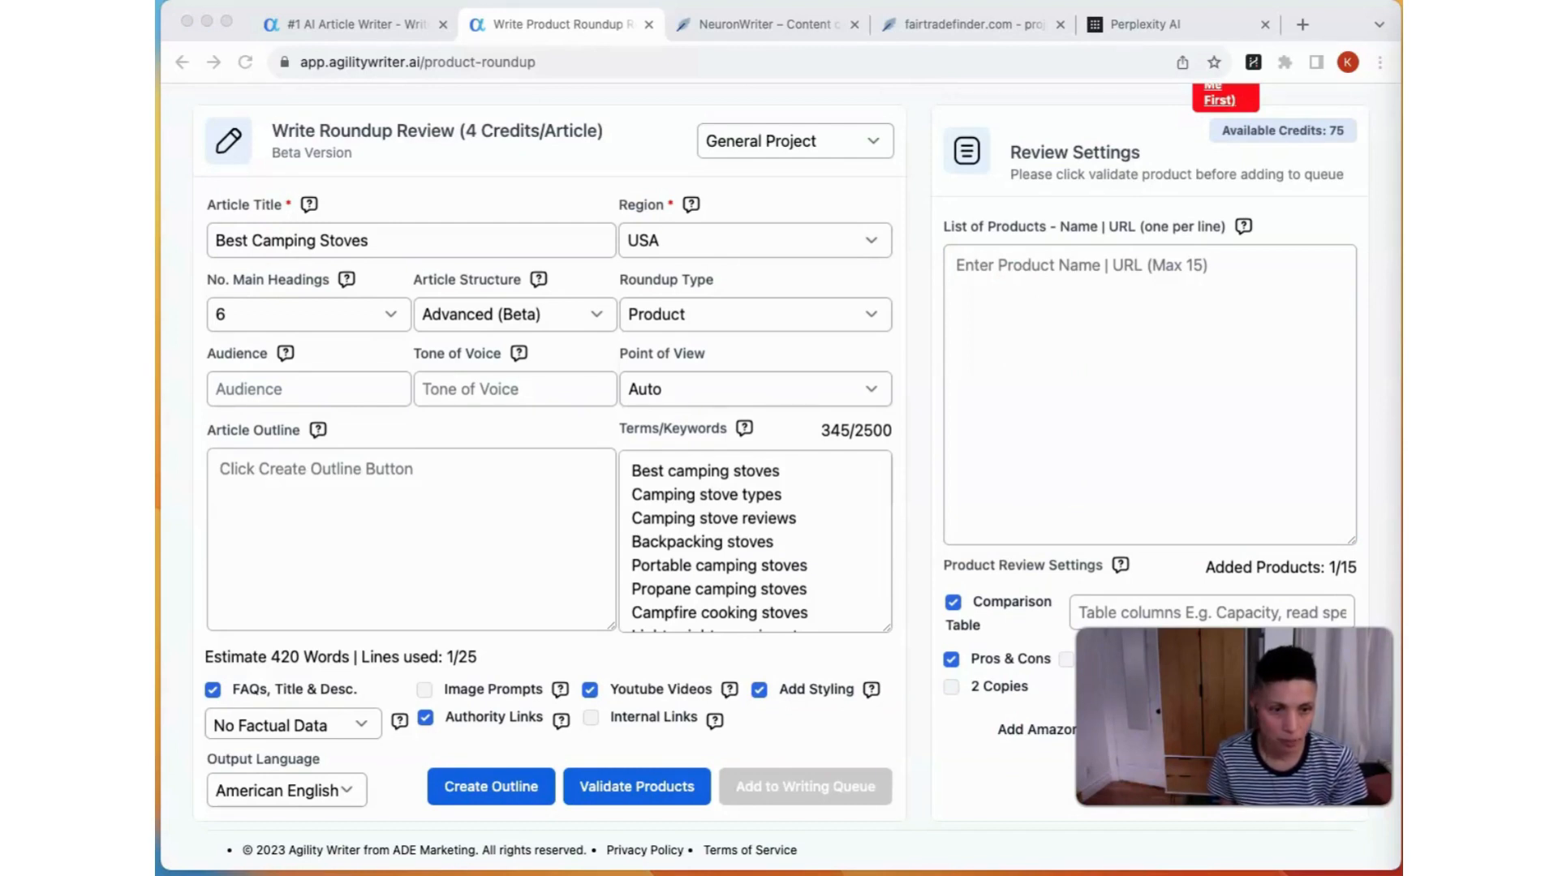
{"action": "left_click", "coordinate": [1304, 515]}
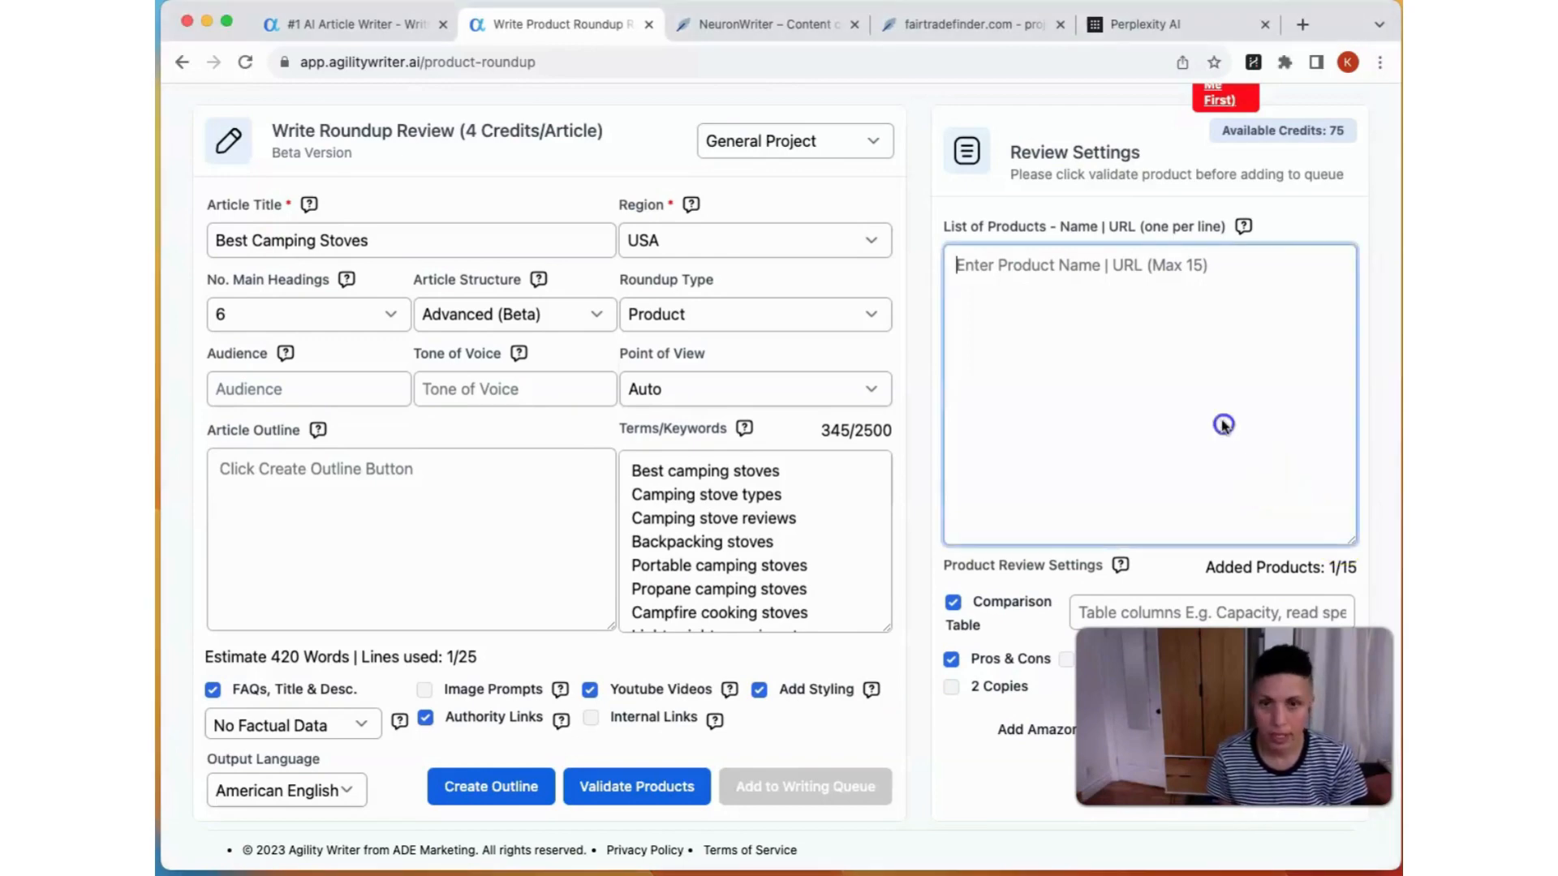
{"action": "left_click", "coordinate": [1192, 357]}
{"action": "key", "text": "super+v"}
{"action": "scroll", "coordinate": [1192, 359], "scroll_direction": "left", "scroll_amount": 10}
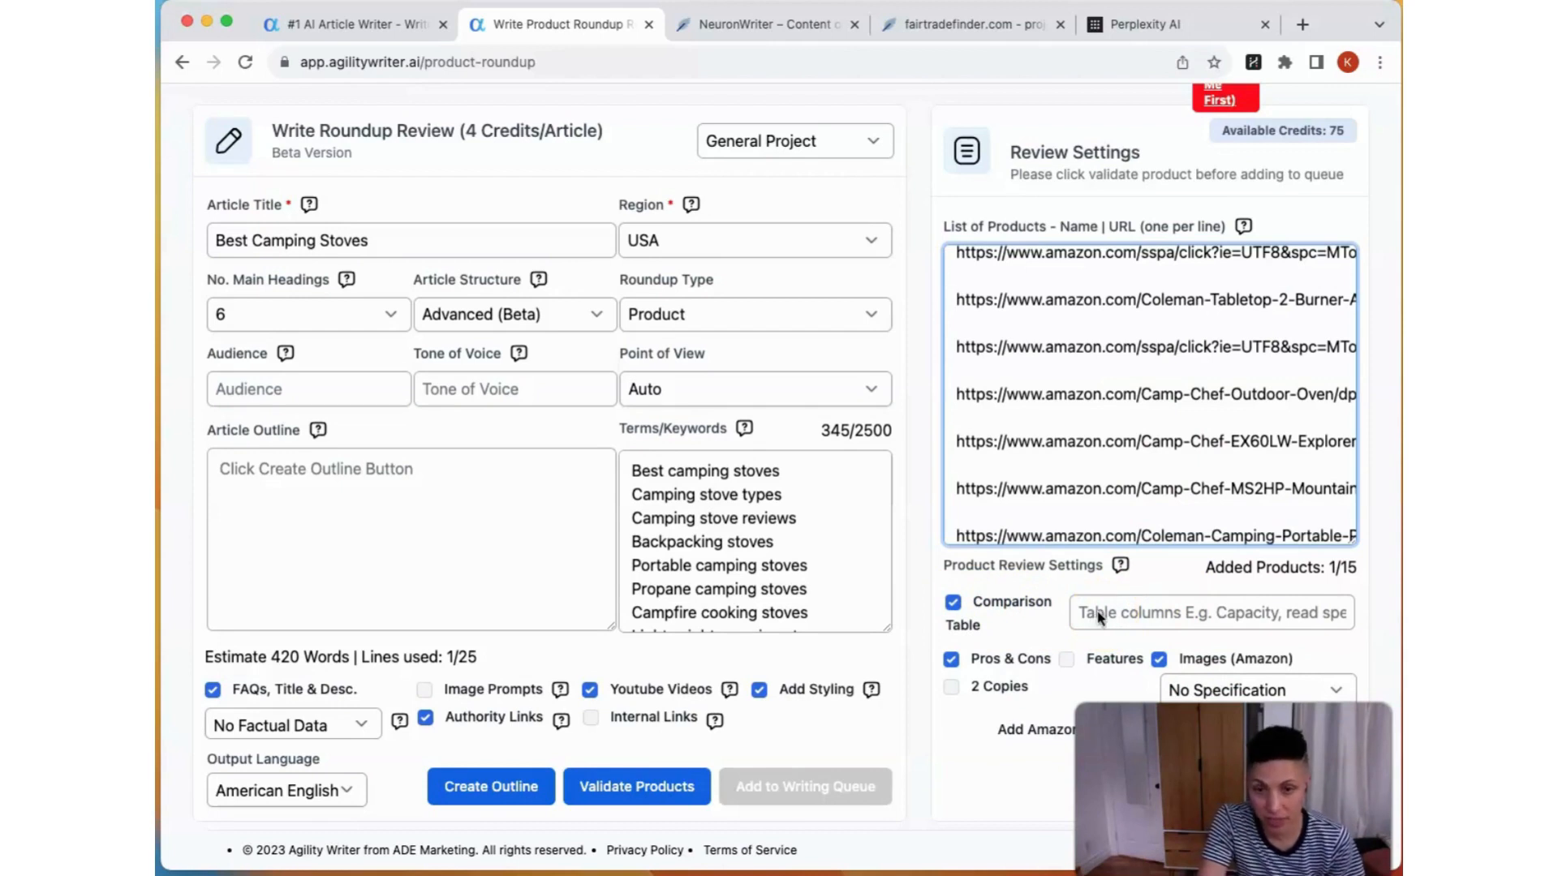
Step: Enable Features in the product review settings and set the specification option to Spec in Table, leaving the comparison table columns blank
{"action": "left_click", "coordinate": [1194, 621]}
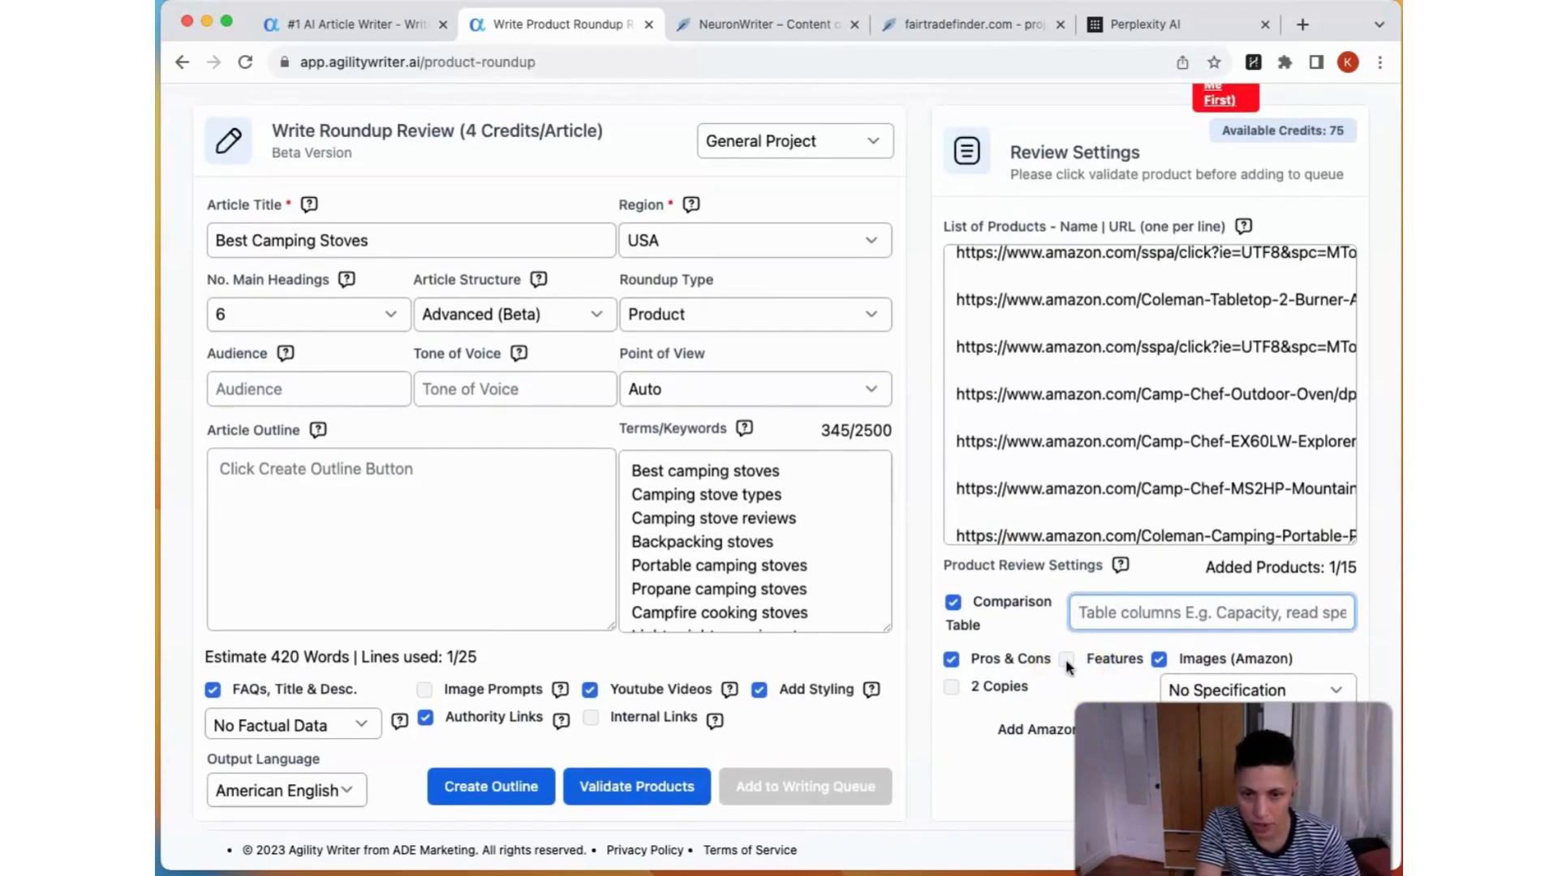
{"action": "left_click", "coordinate": [1066, 659]}
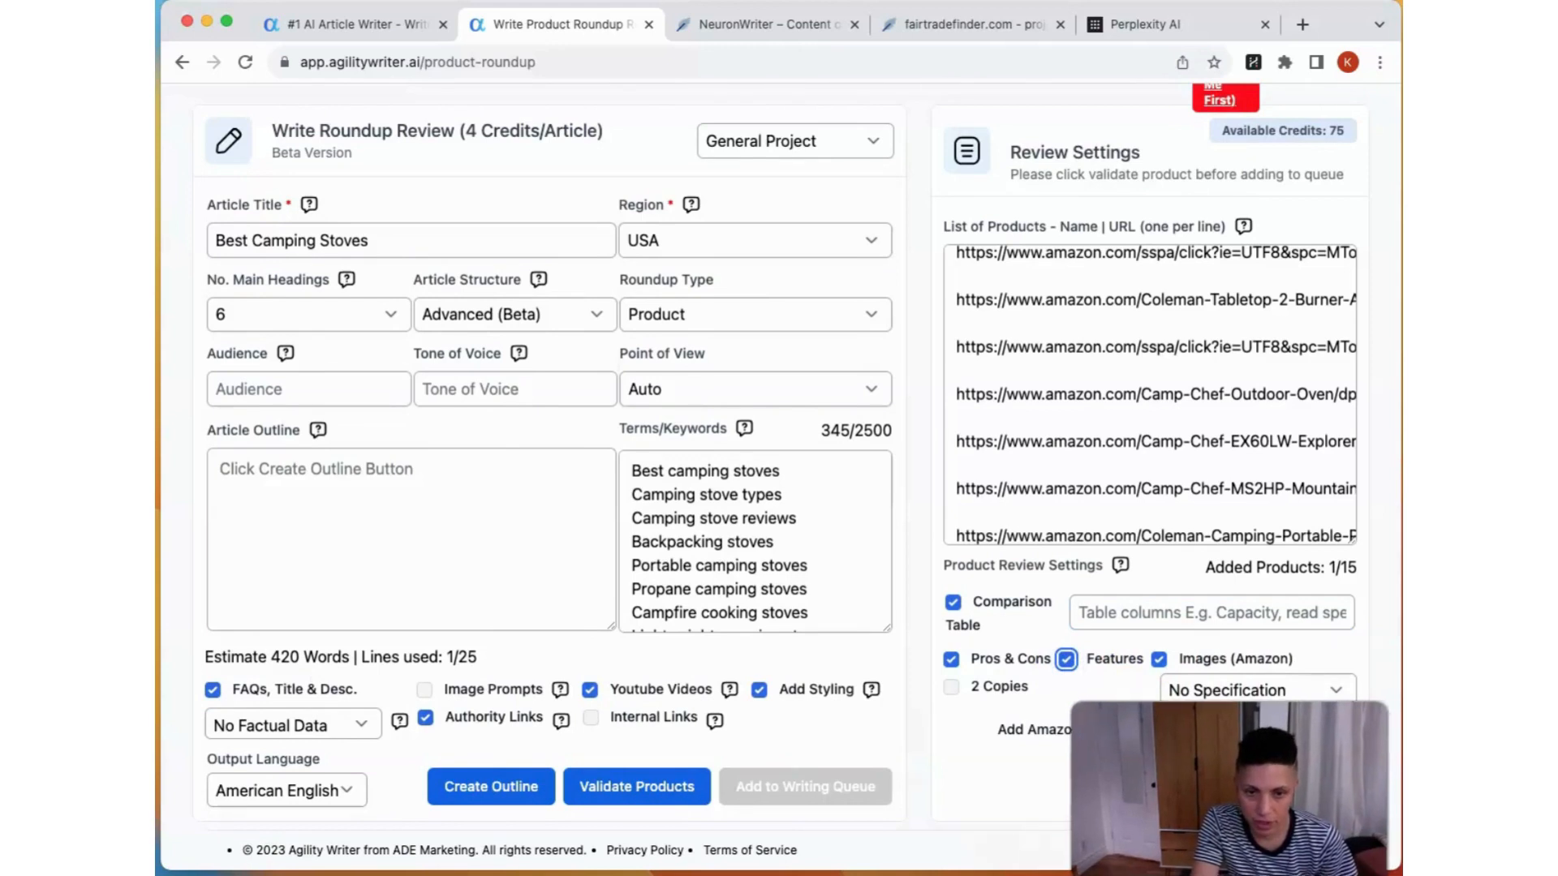
{"action": "left_click", "coordinate": [1327, 694]}
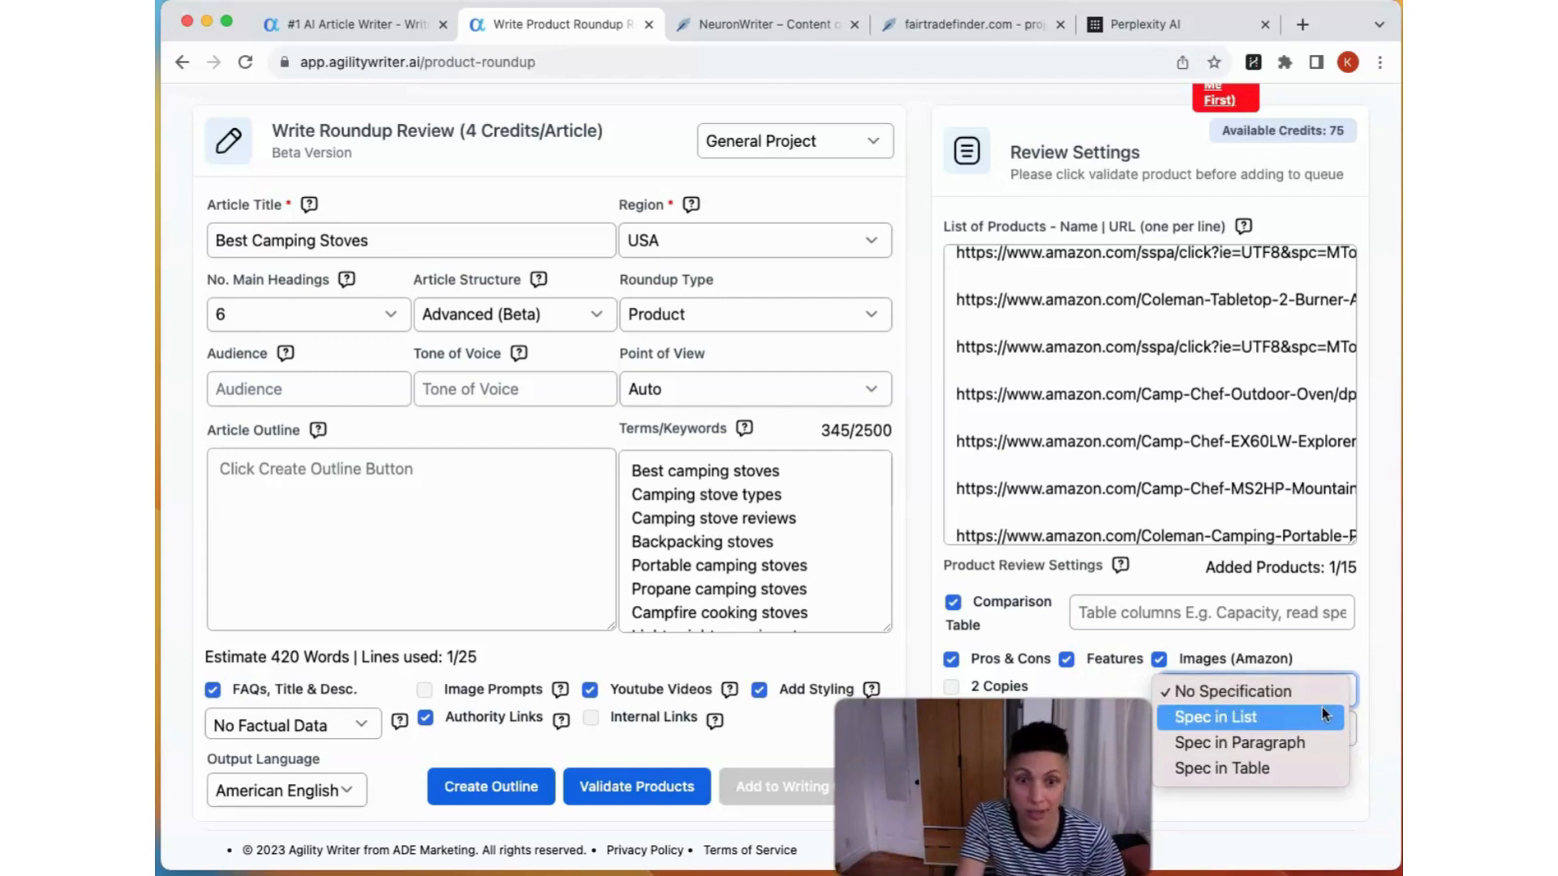
{"action": "left_click", "coordinate": [1322, 763]}
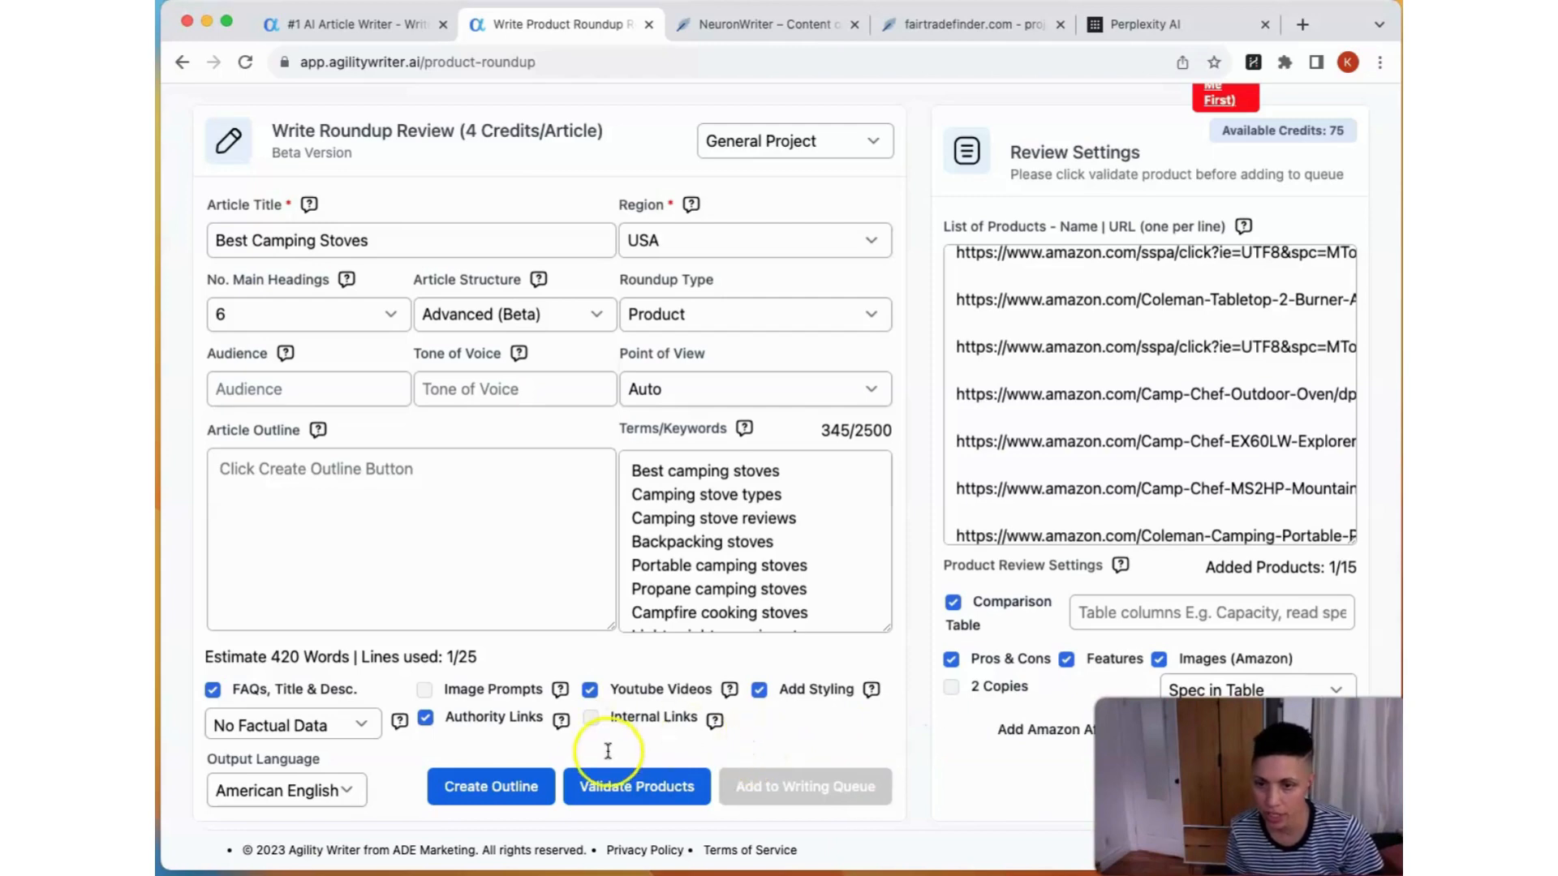
Step: Validate the listed products and check the product names and Amazon links in the validated list
{"action": "left_click", "coordinate": [610, 790]}
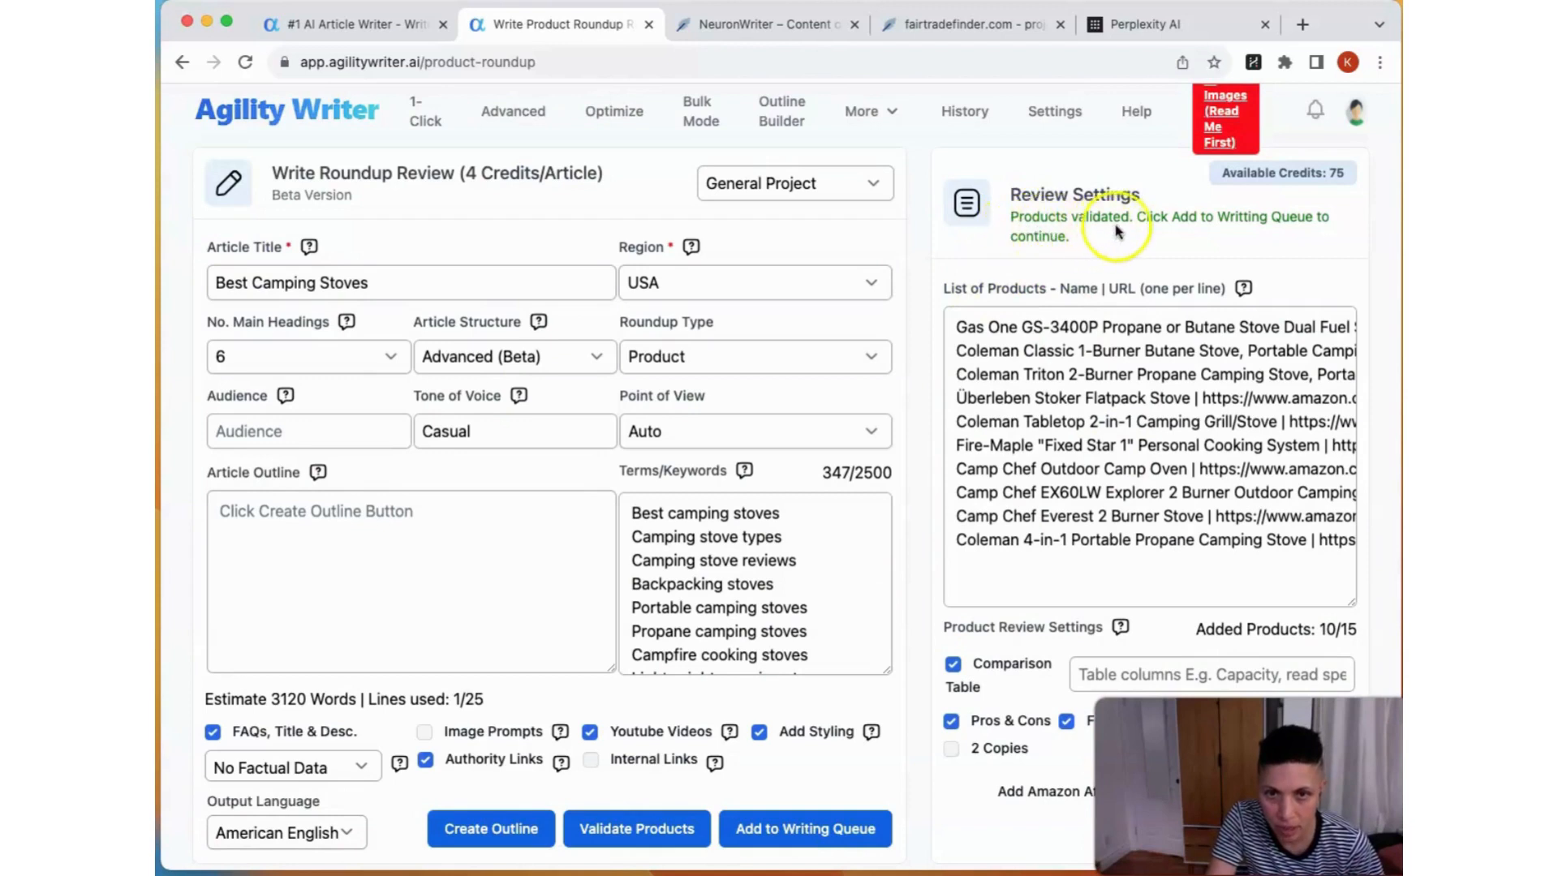
{"action": "left_click", "coordinate": [1052, 330]}
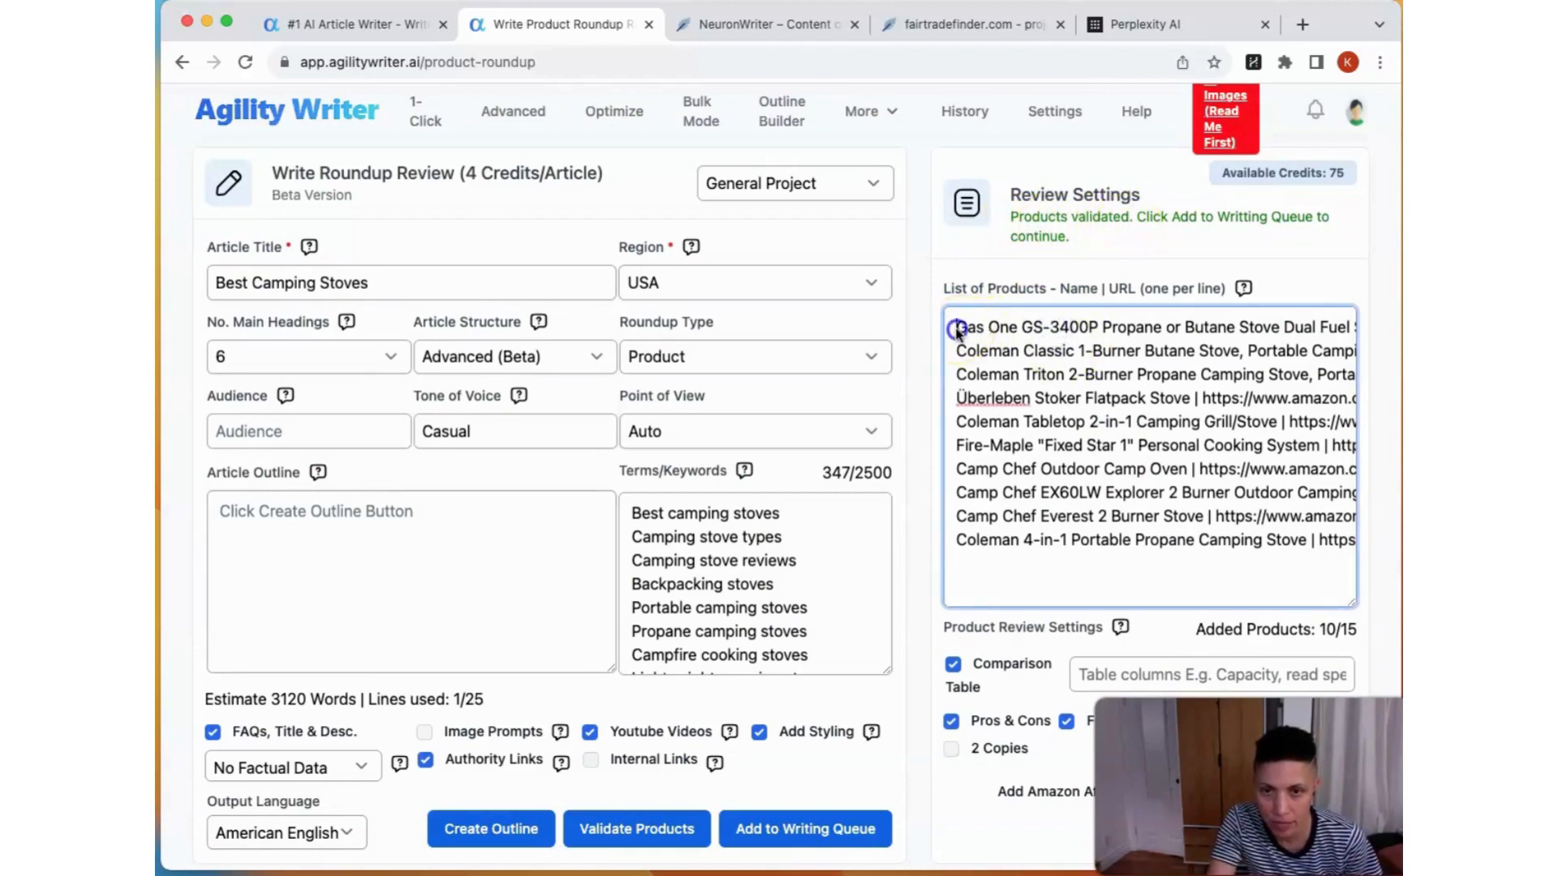
{"action": "left_click_drag", "start_coordinate": [956, 329], "coordinate": [1233, 333]}
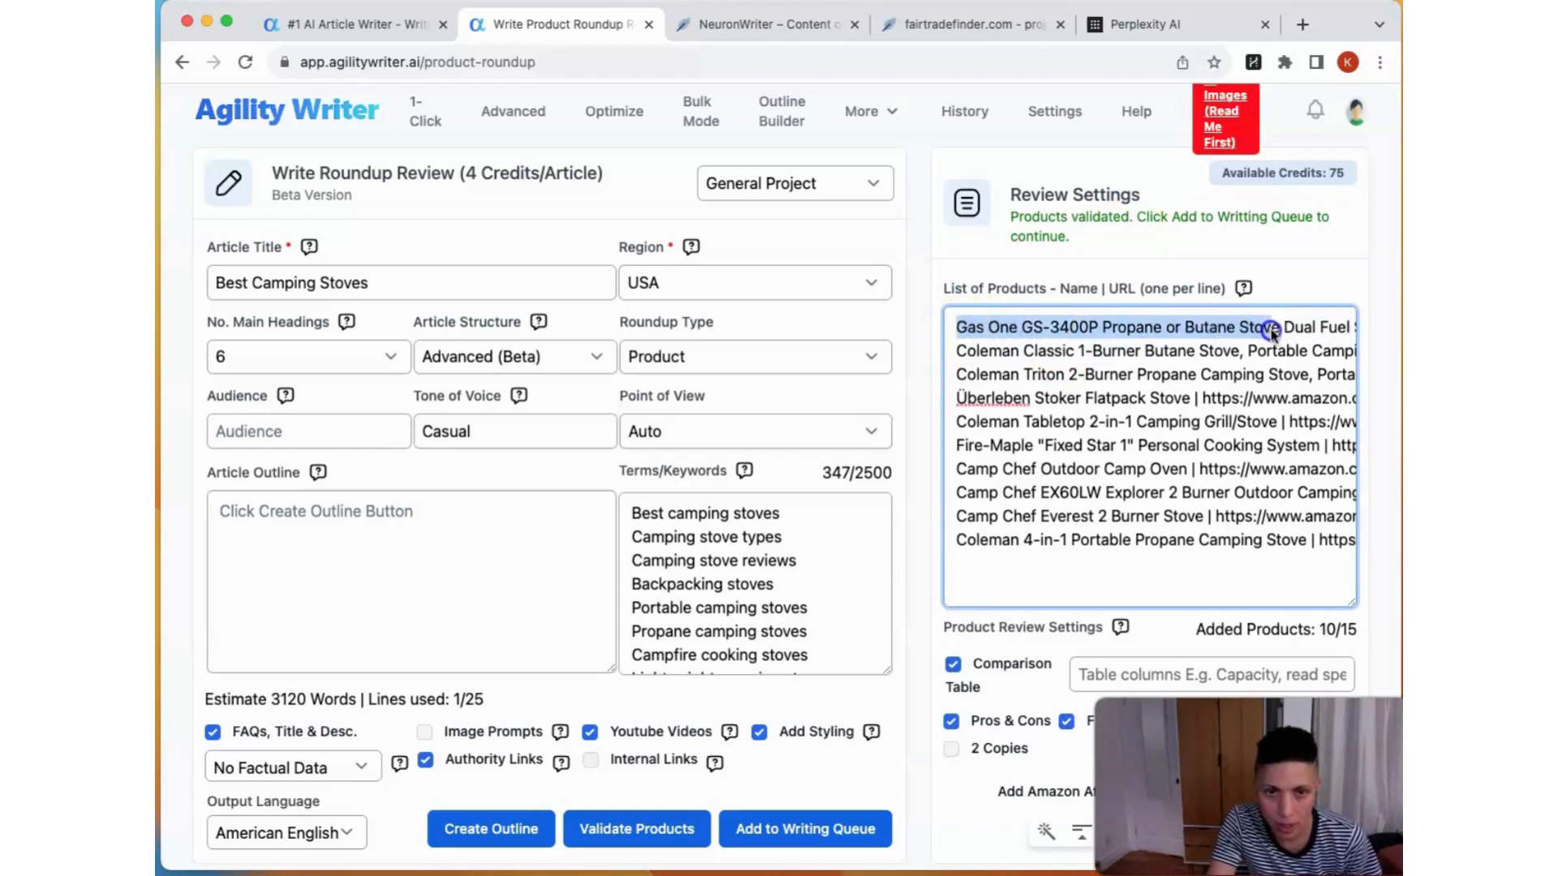
{"action": "scroll", "coordinate": [1269, 333], "scroll_direction": "right", "scroll_amount": 5}
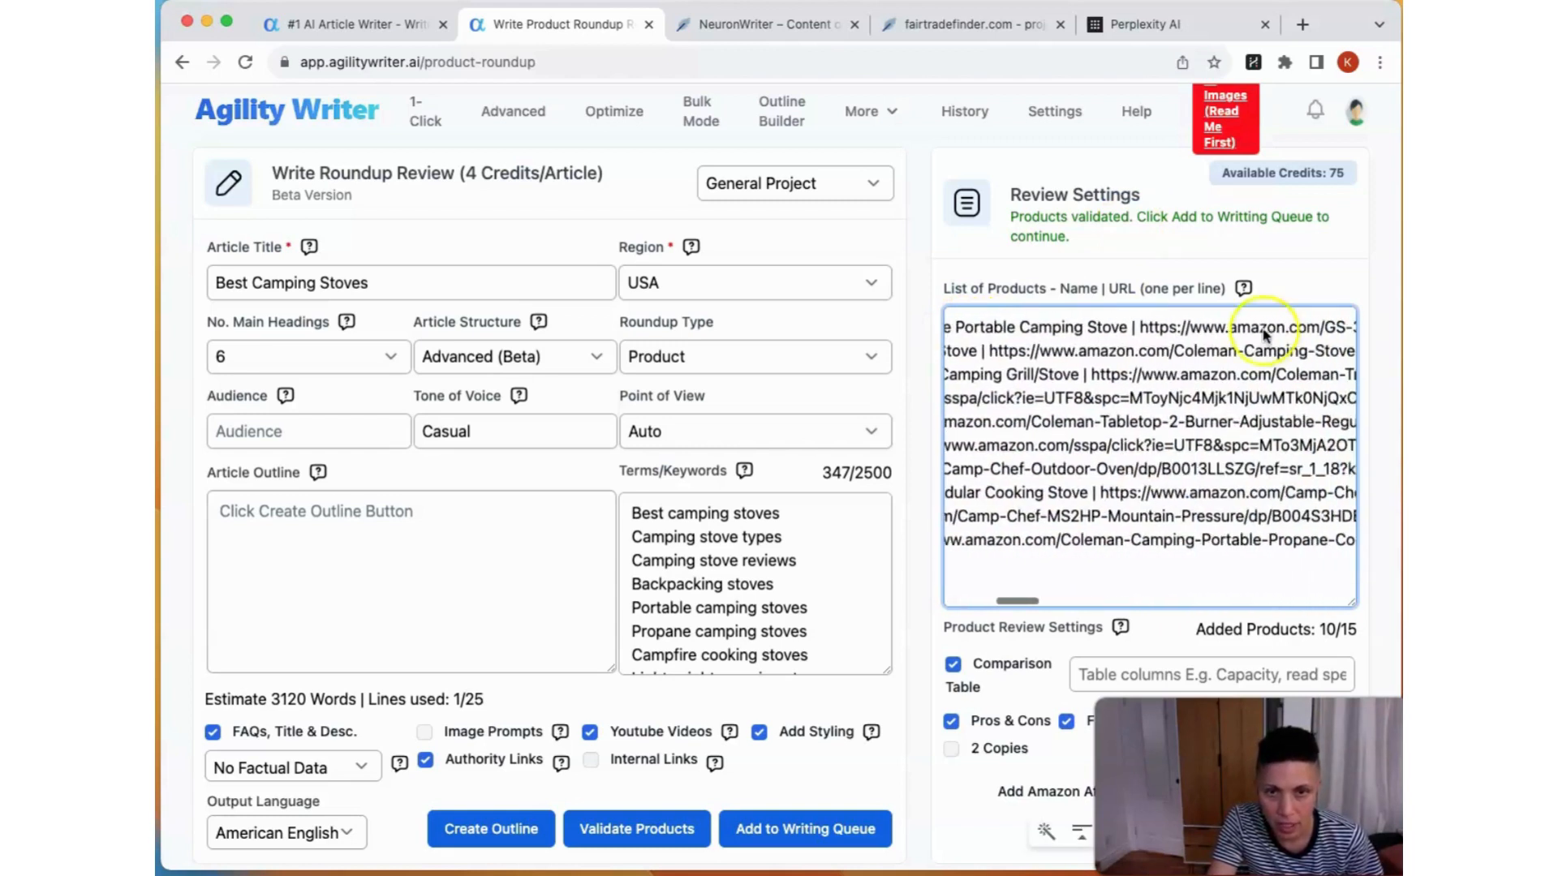
{"action": "left_click", "coordinate": [1155, 331]}
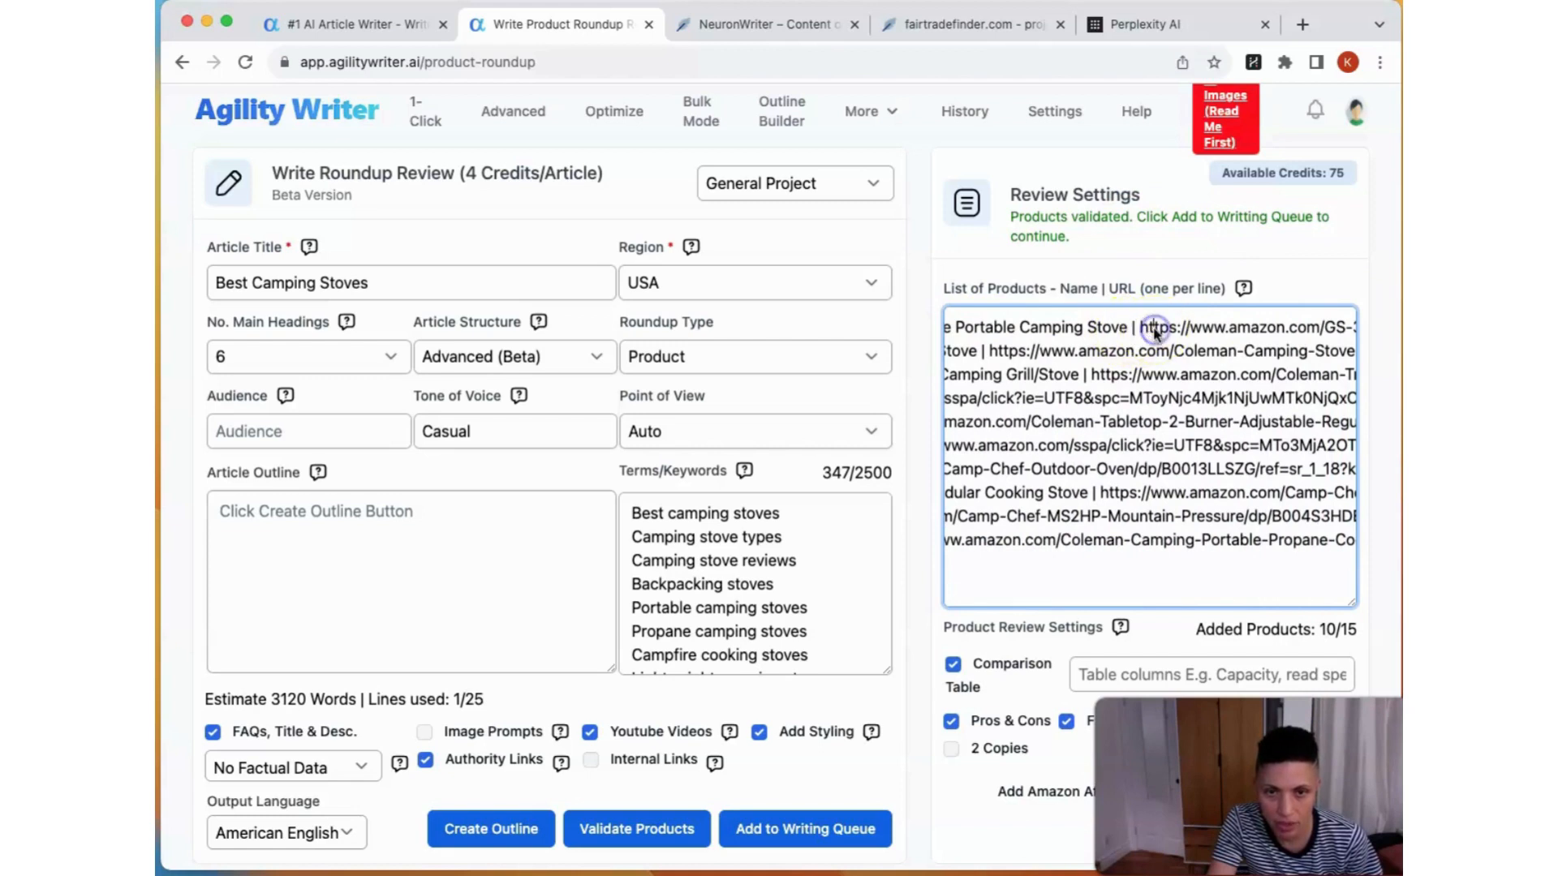
{"action": "scroll", "coordinate": [1155, 331], "scroll_direction": "right", "scroll_amount": 4}
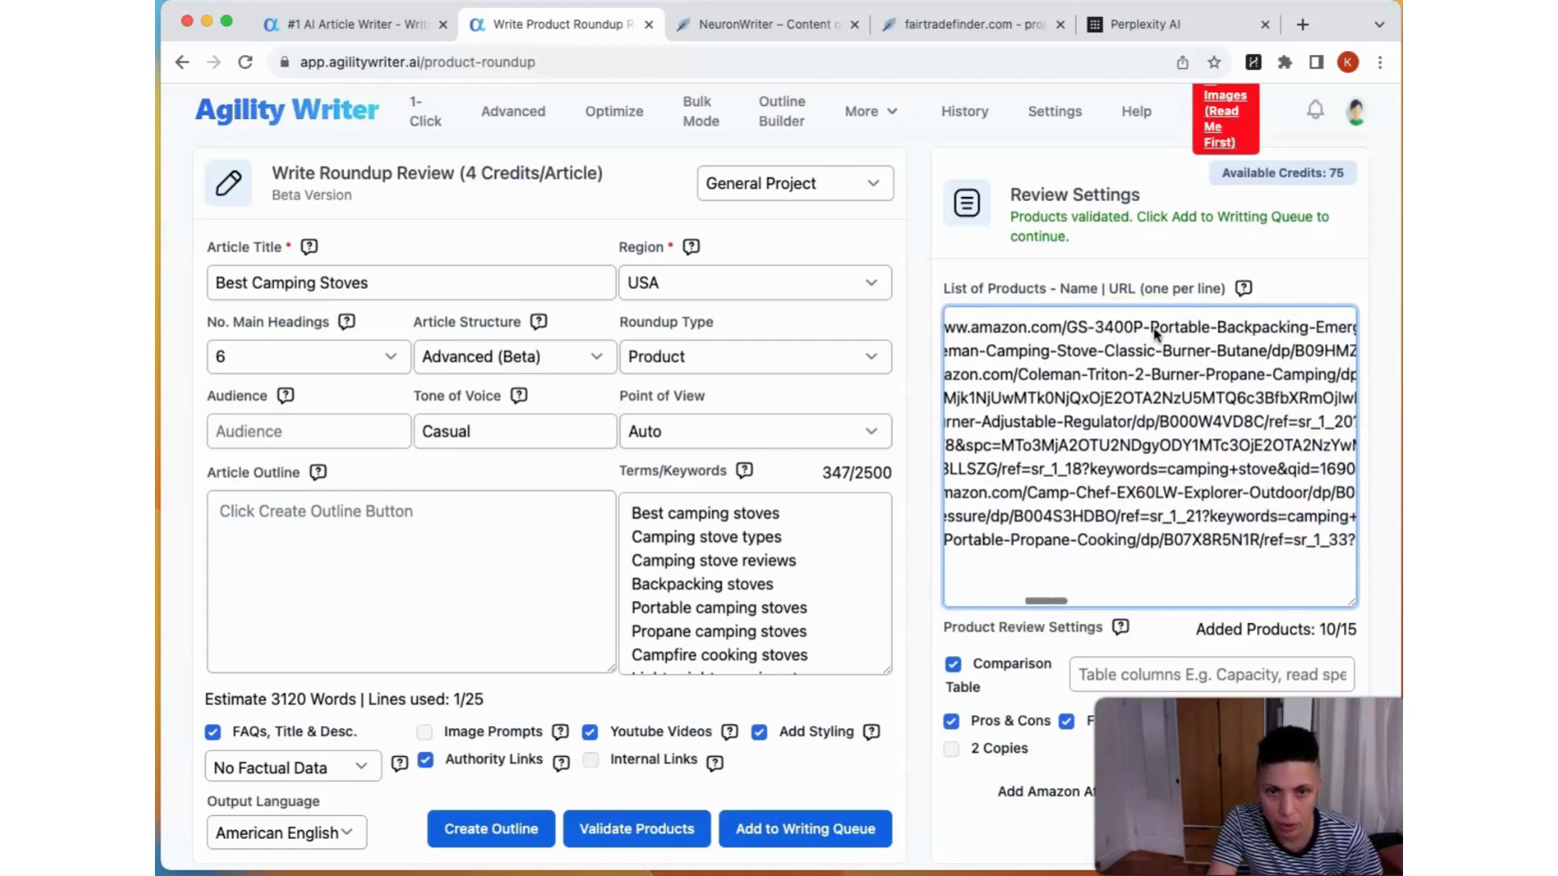
{"action": "scroll", "coordinate": [1154, 331], "scroll_direction": "left", "scroll_amount": 4}
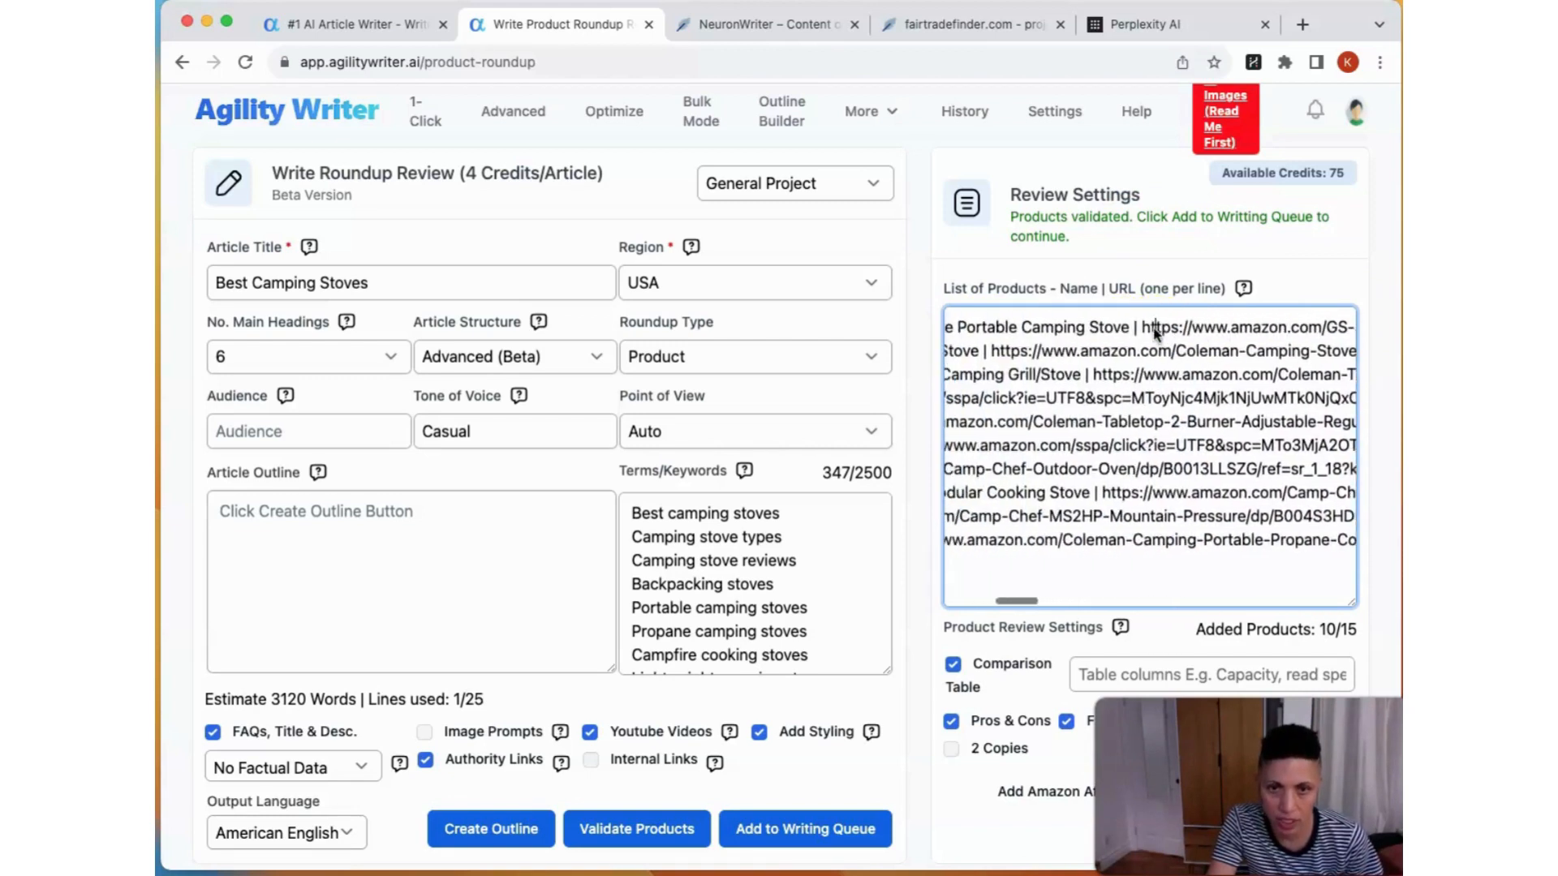
{"action": "scroll", "coordinate": [1156, 333], "scroll_direction": "left", "scroll_amount": 4}
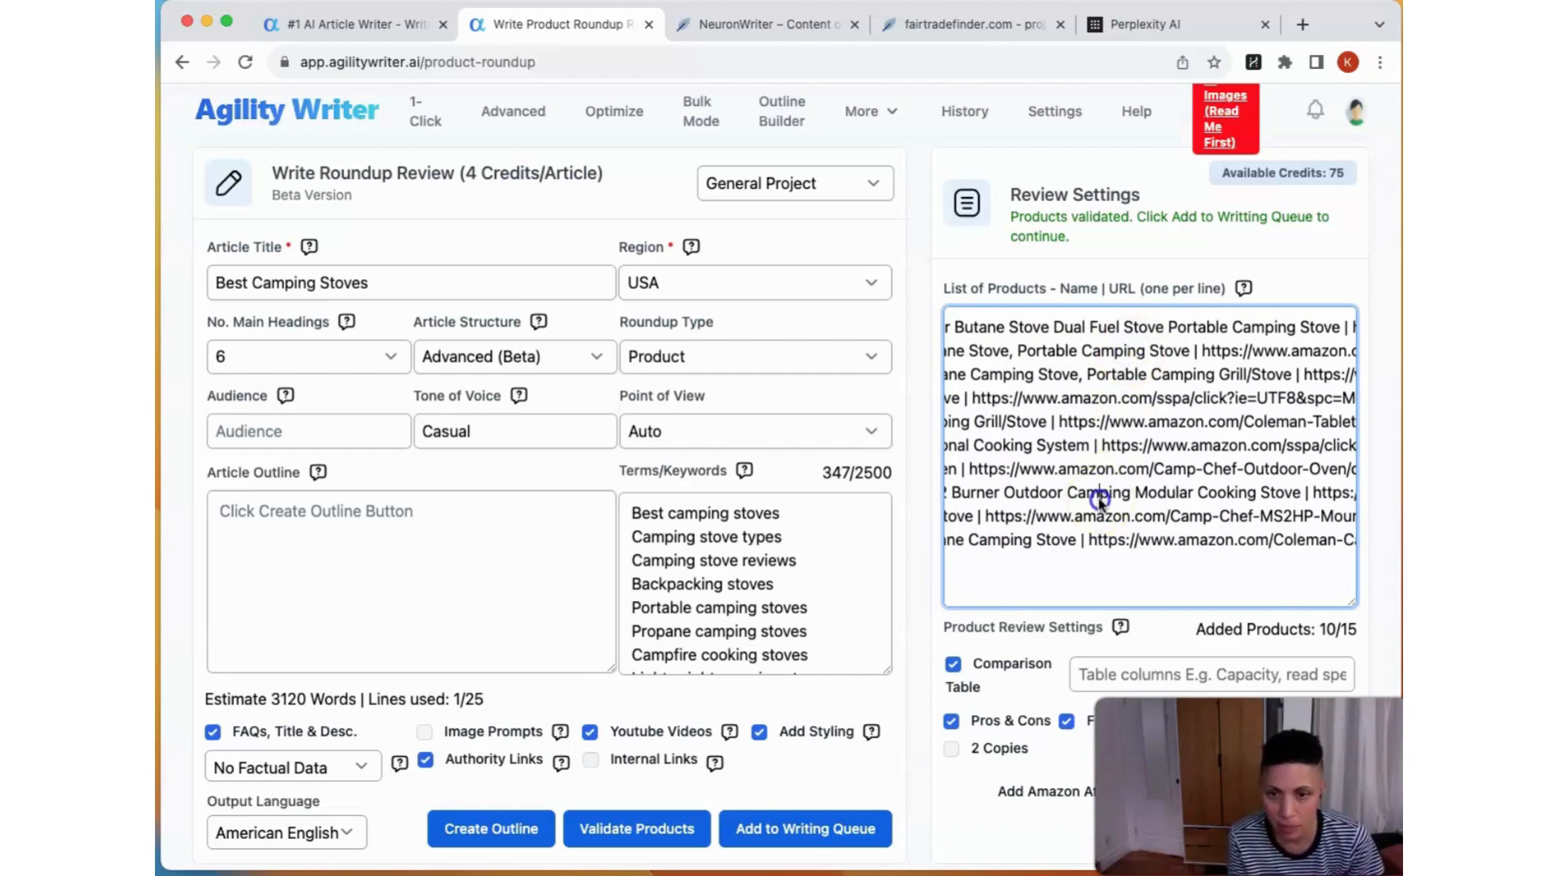
Step: Create the article outline for "Best Camping Stoves"
{"action": "scroll", "coordinate": [838, 748], "scroll_direction": "down", "scroll_amount": 1}
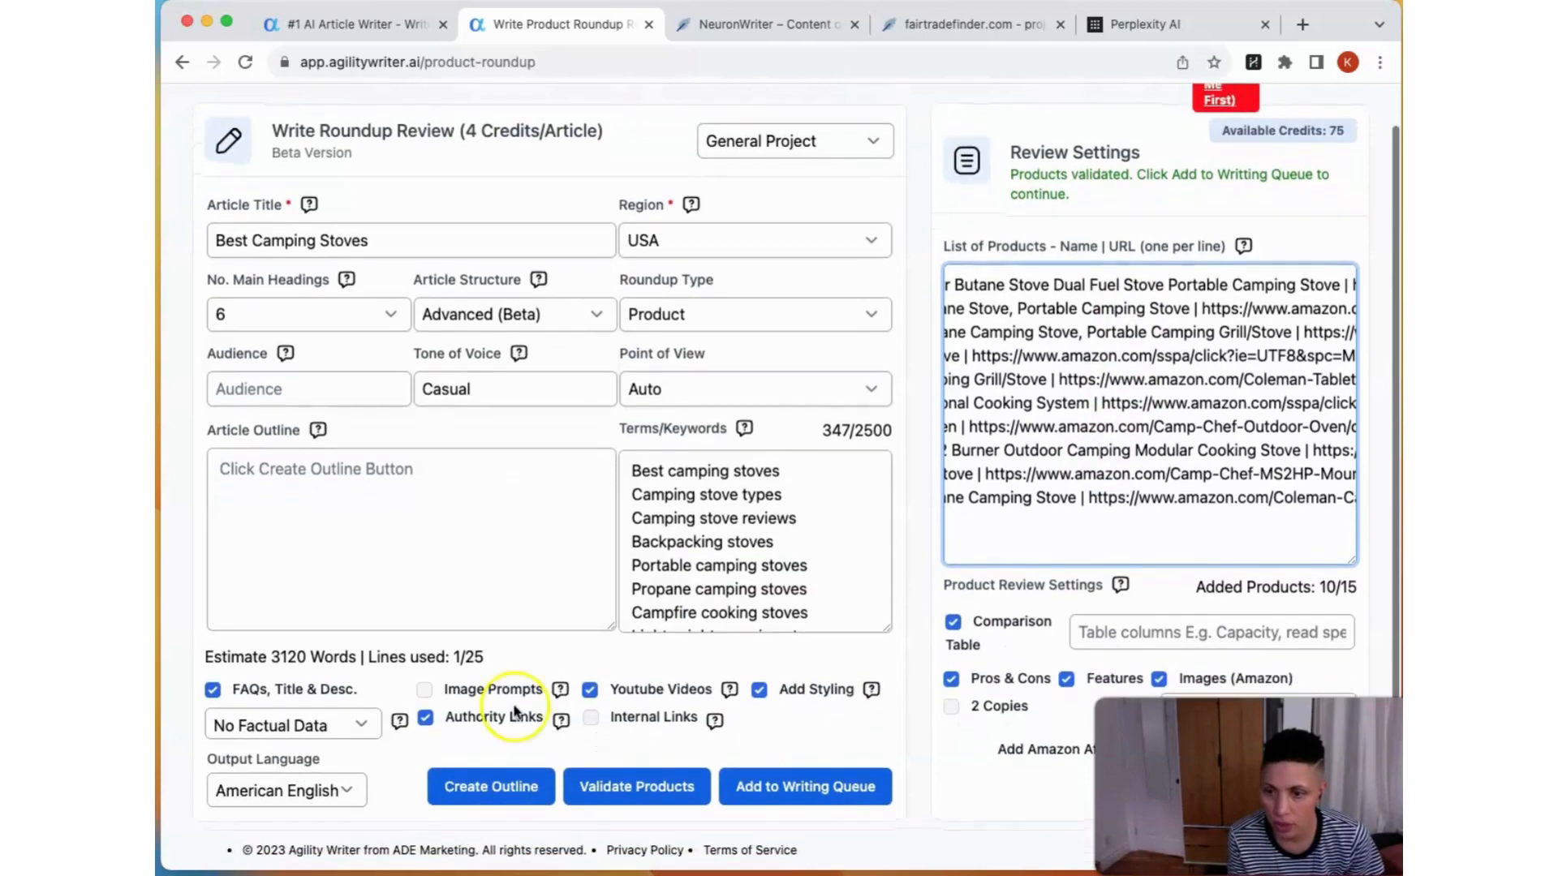
{"action": "left_click", "coordinate": [489, 785]}
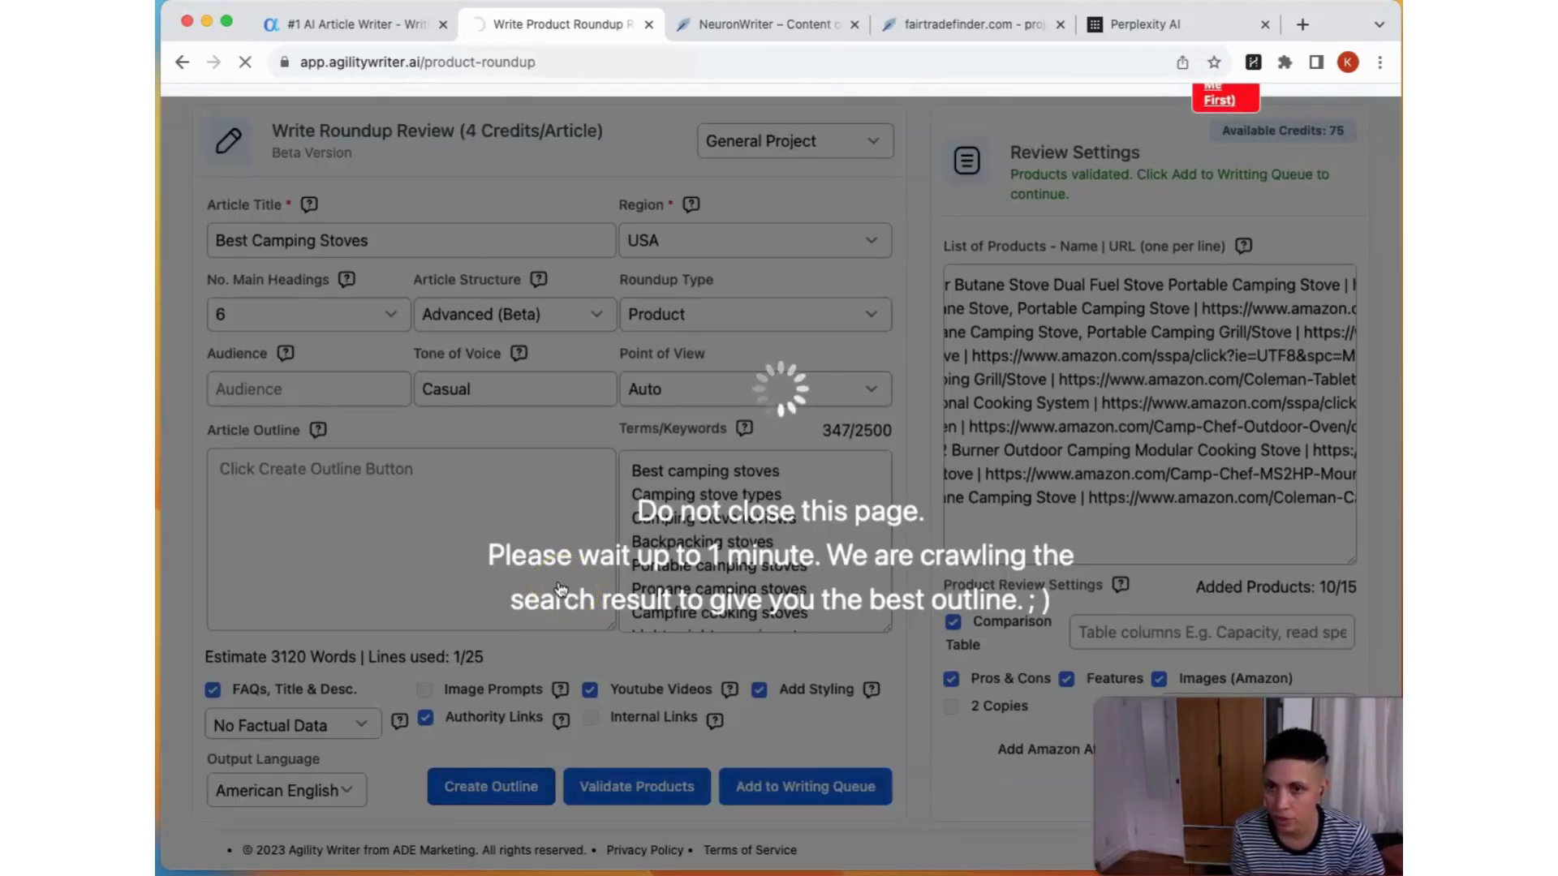
{"action": "left_click", "coordinate": [513, 570]}
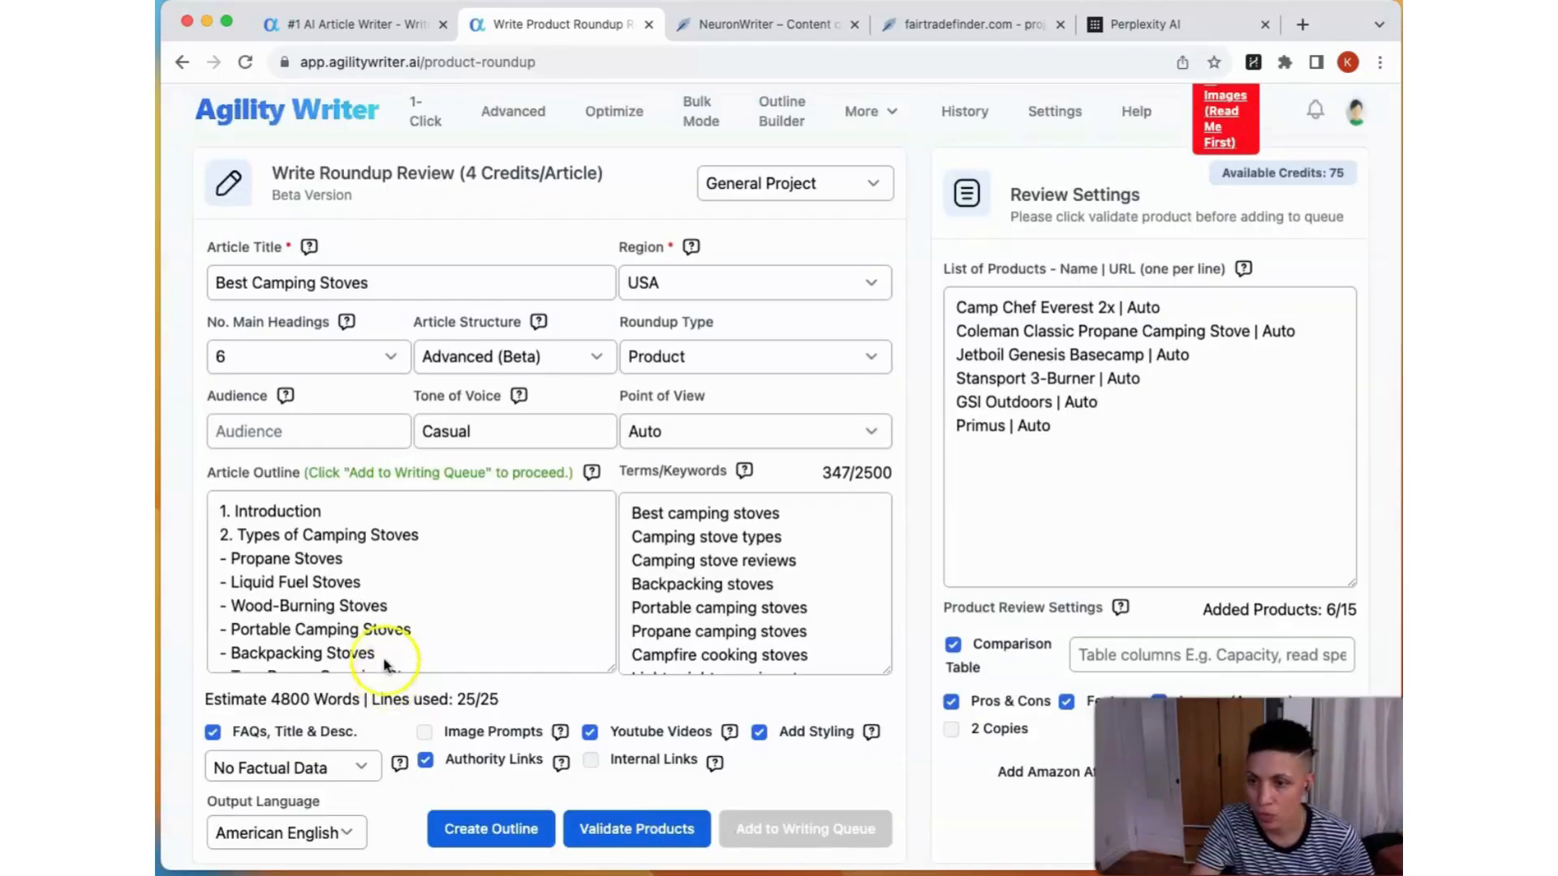
Step: Read through the generated article outline, checking its headings, subheadings and the position of the product list
{"action": "left_click", "coordinate": [289, 573]}
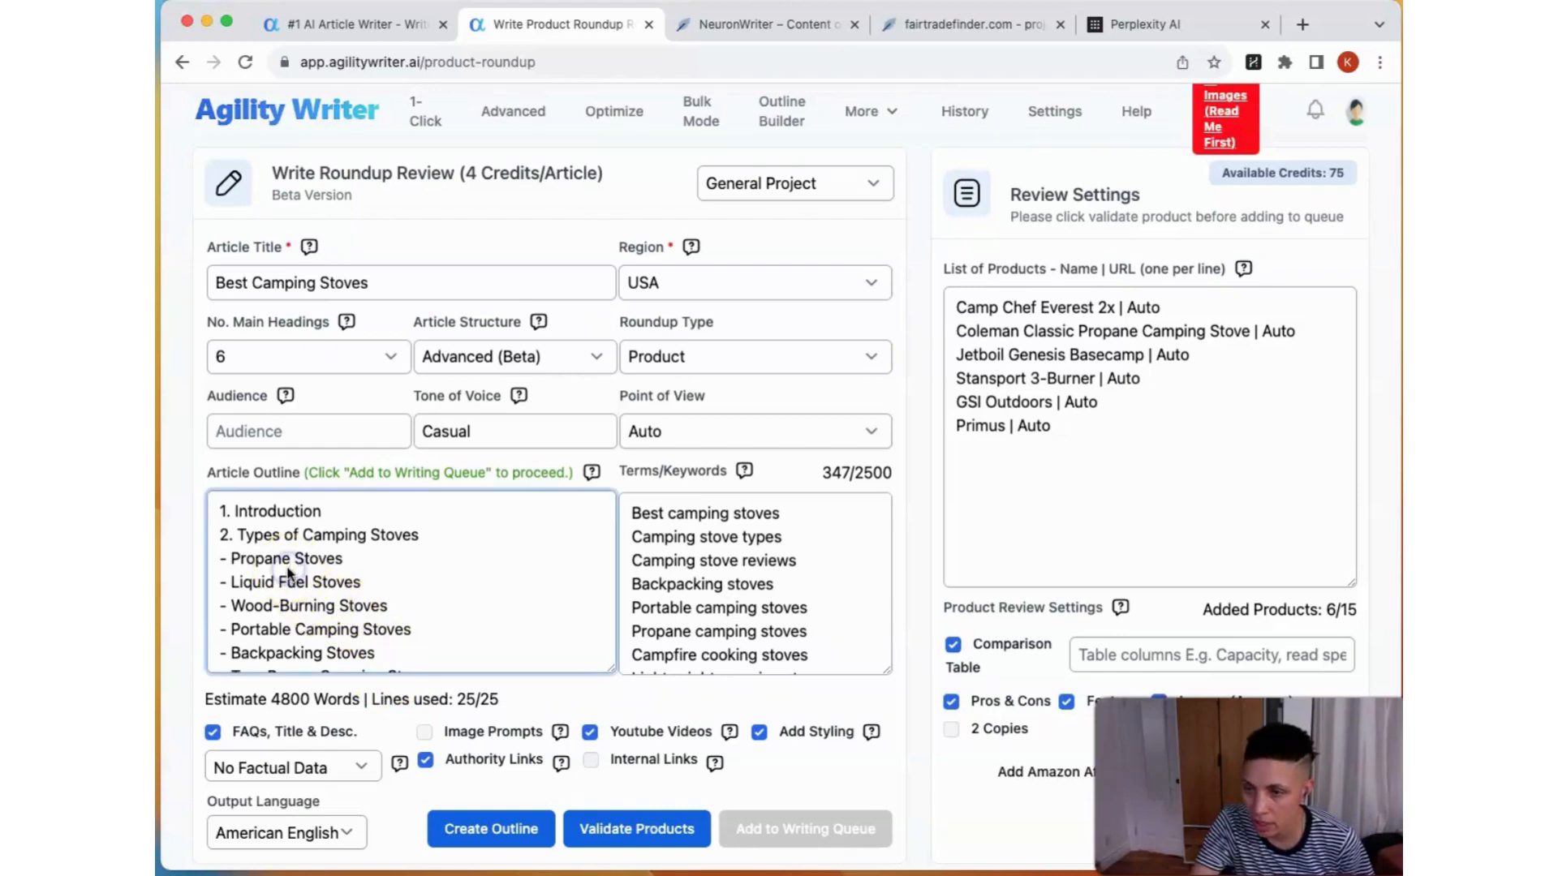
{"action": "left_click", "coordinate": [237, 537]}
{"action": "scroll", "coordinate": [256, 583], "scroll_direction": "down", "scroll_amount": 1}
{"action": "scroll", "coordinate": [256, 583], "scroll_direction": "down", "scroll_amount": 5}
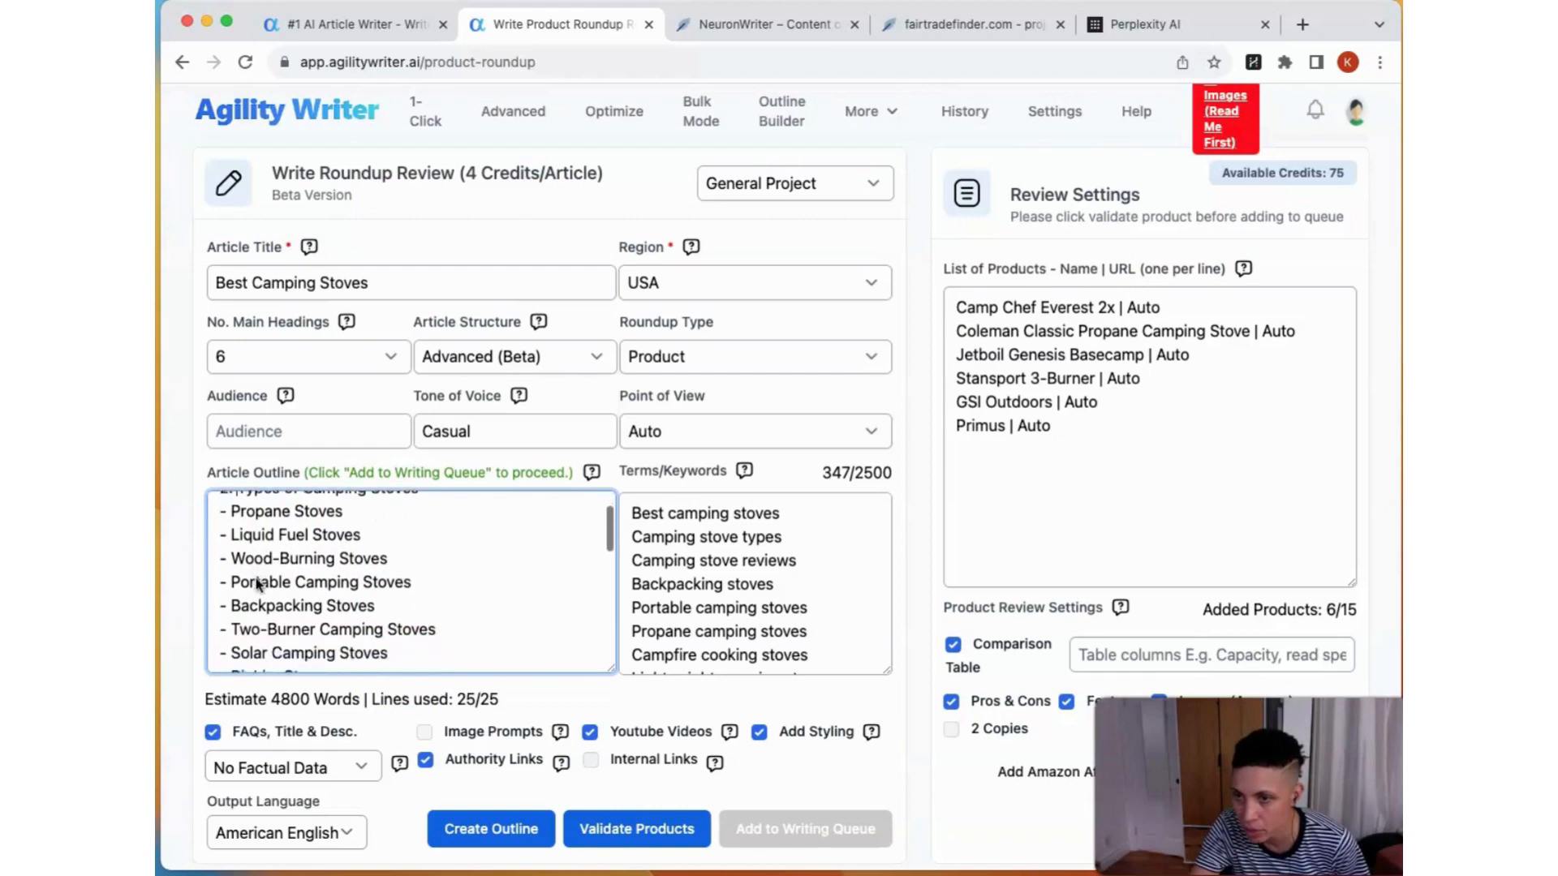
{"action": "scroll", "coordinate": [256, 582], "scroll_direction": "down", "scroll_amount": 1}
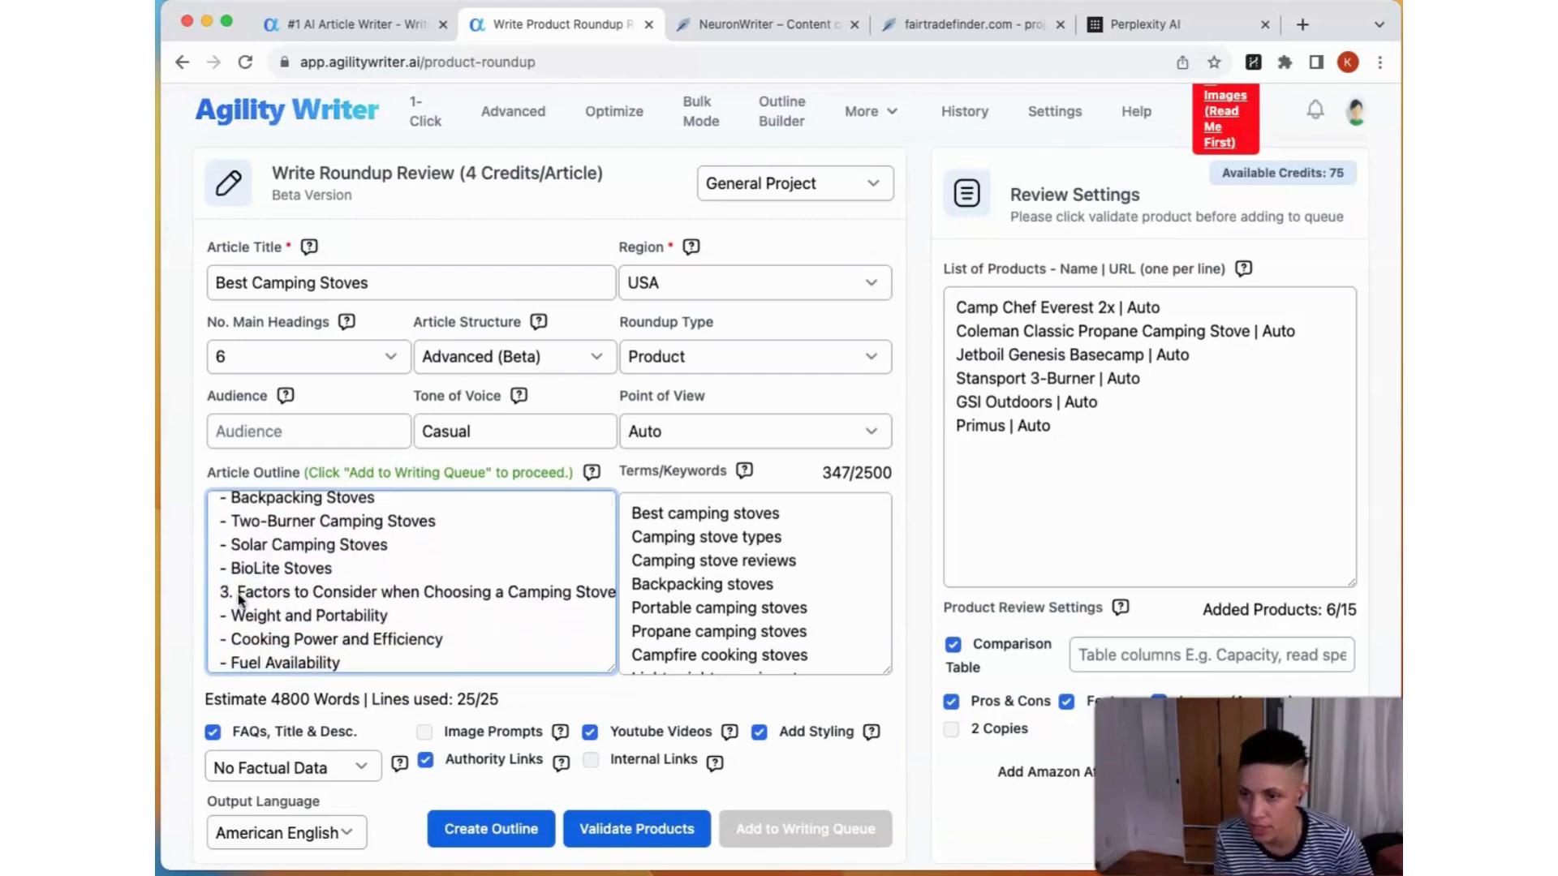
{"action": "scroll", "coordinate": [239, 599], "scroll_direction": "down", "scroll_amount": 7}
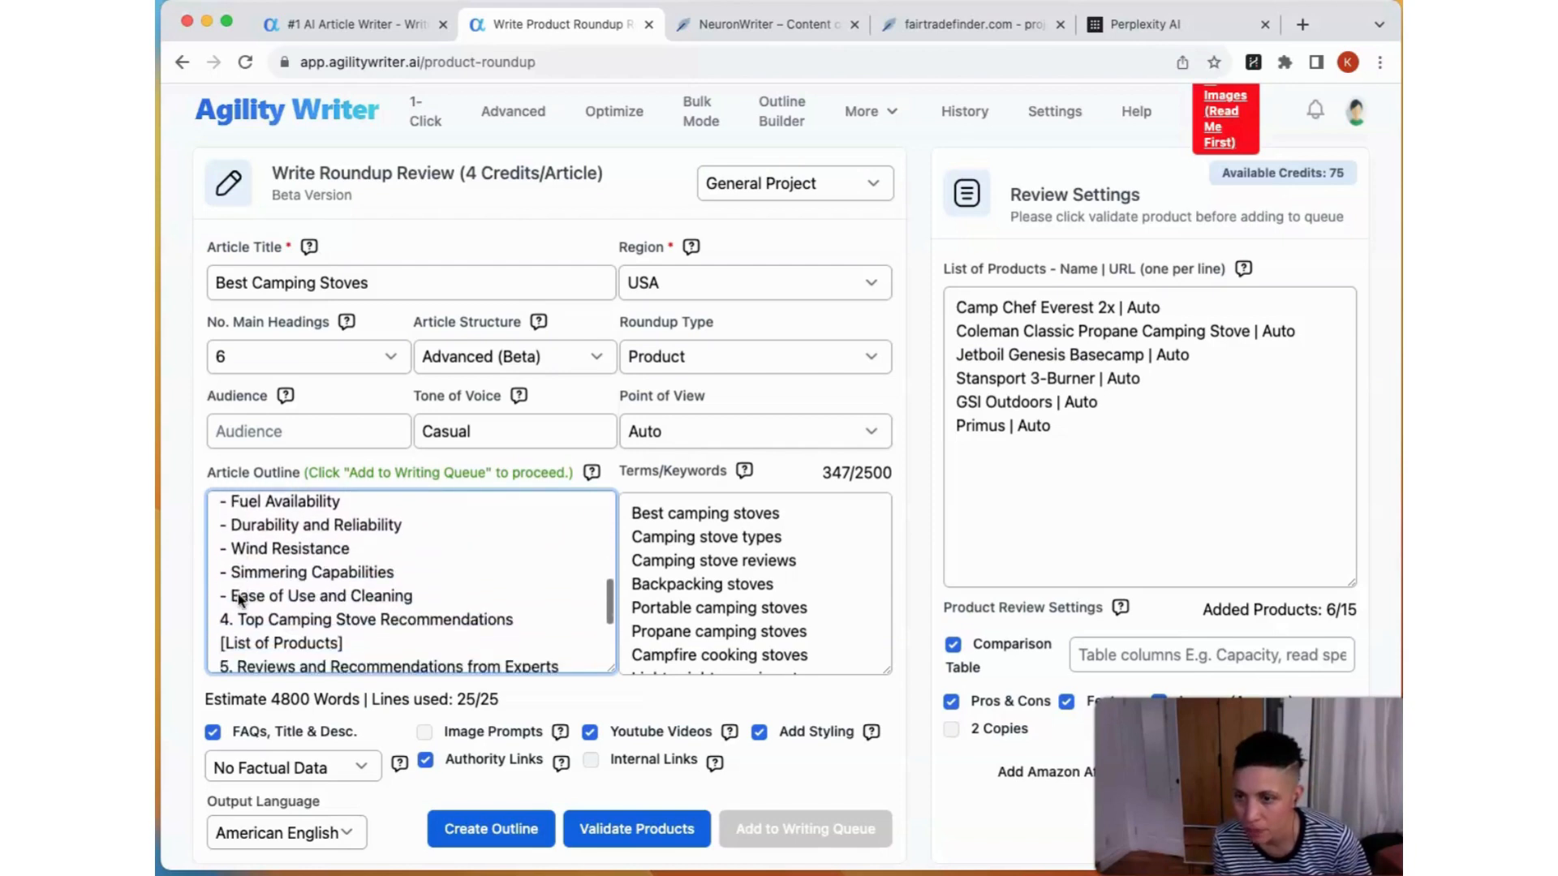
{"action": "left_click", "coordinate": [225, 576]}
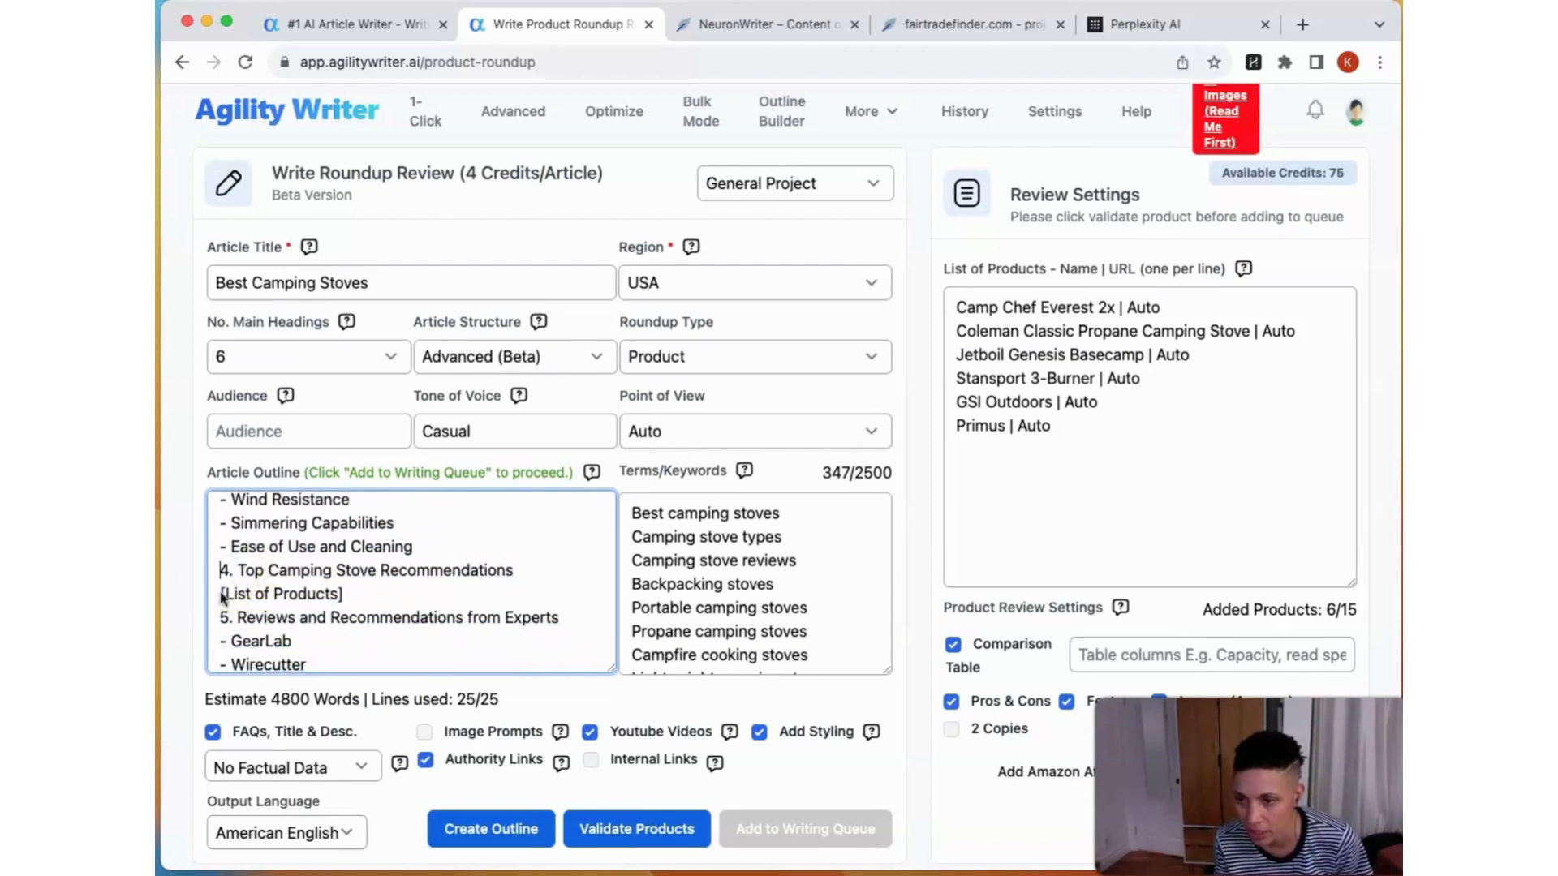
{"action": "left_click", "coordinate": [337, 600]}
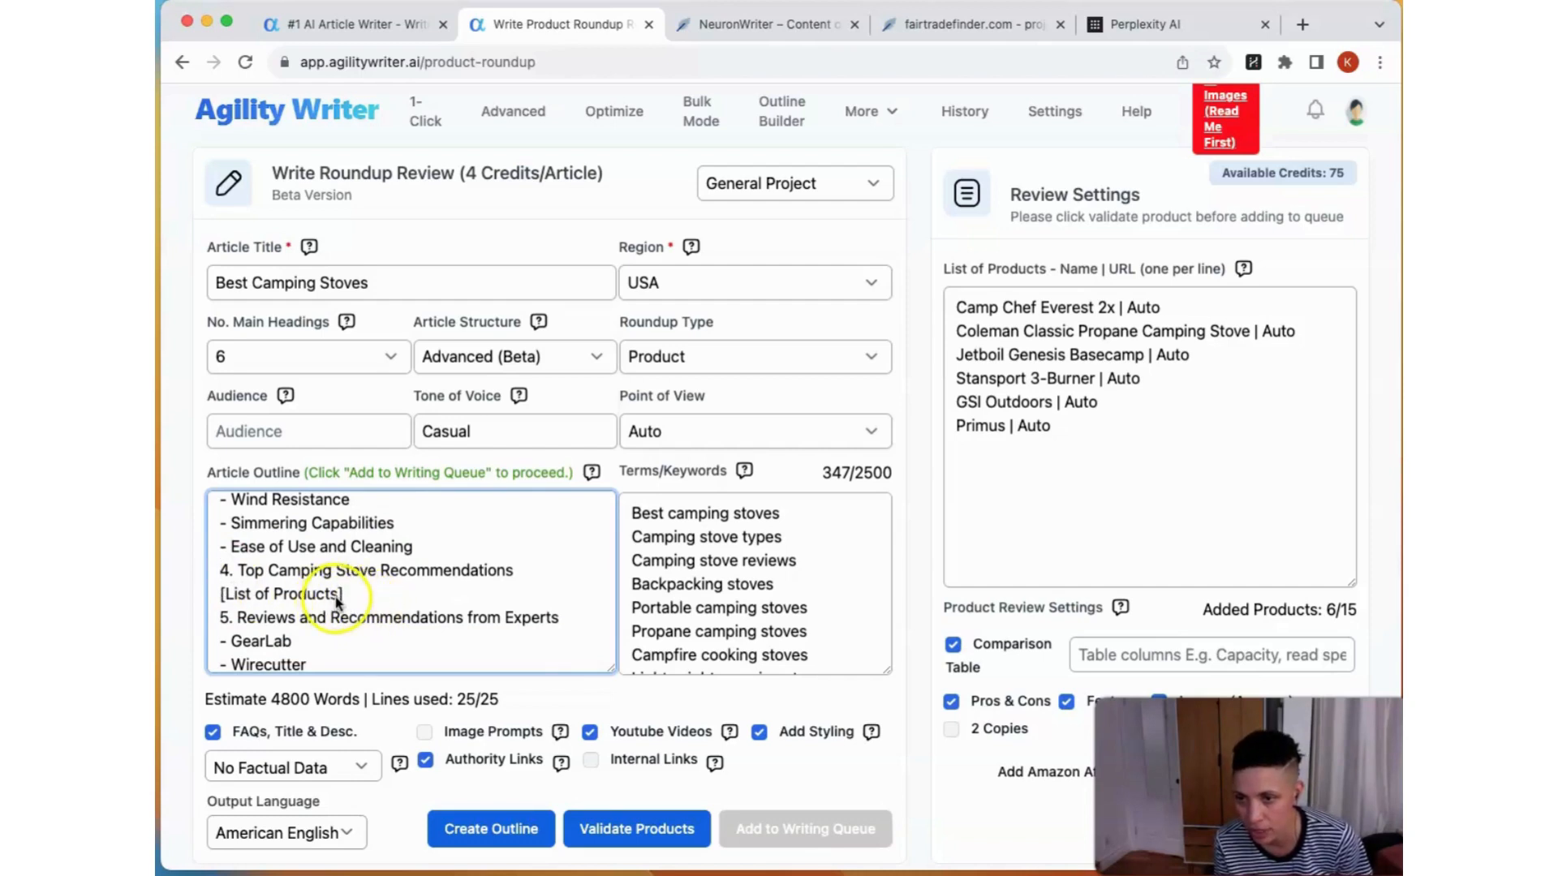
{"action": "scroll", "coordinate": [341, 602], "scroll_direction": "down", "scroll_amount": 3}
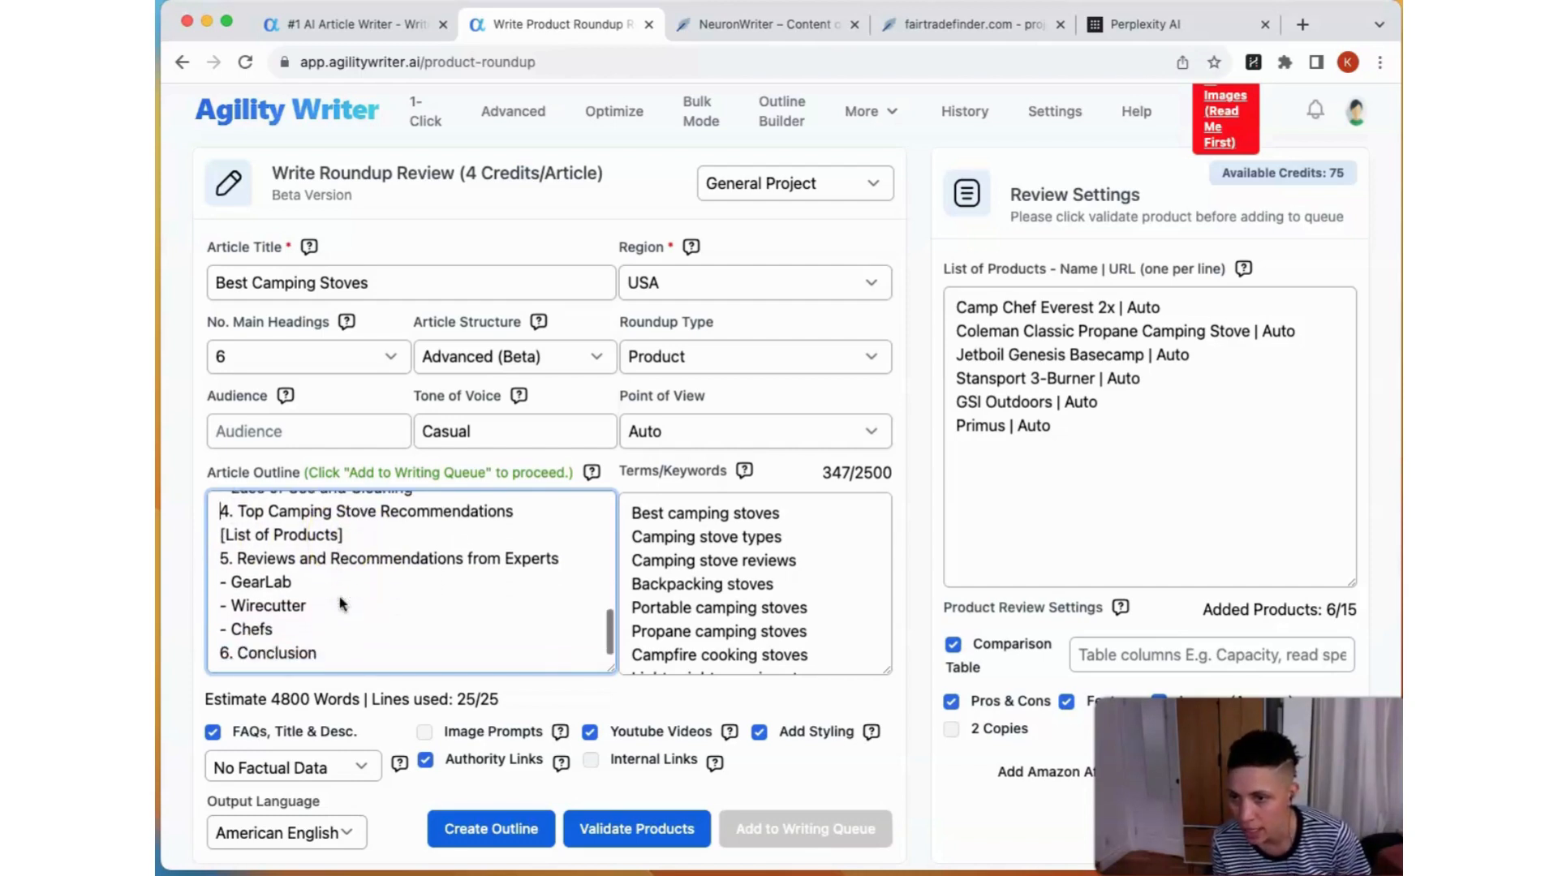
{"action": "left_click", "coordinate": [243, 570]}
{"action": "left_click", "coordinate": [393, 561]}
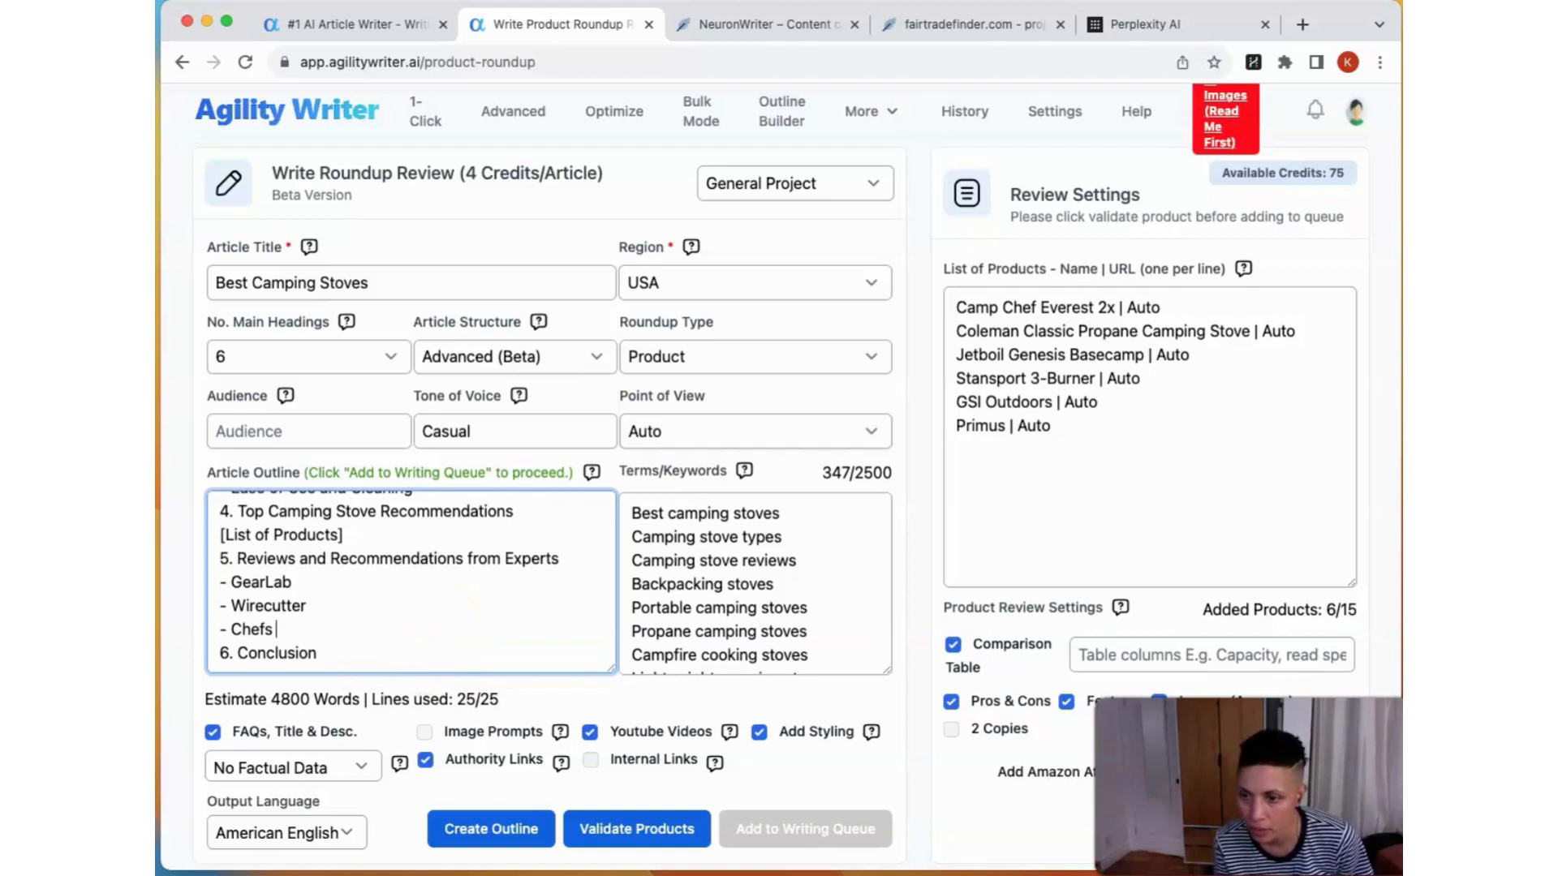
Step: Set the factual data option to In-Depth Factual Data
{"action": "scroll", "coordinate": [243, 811], "scroll_direction": "down", "scroll_amount": 1}
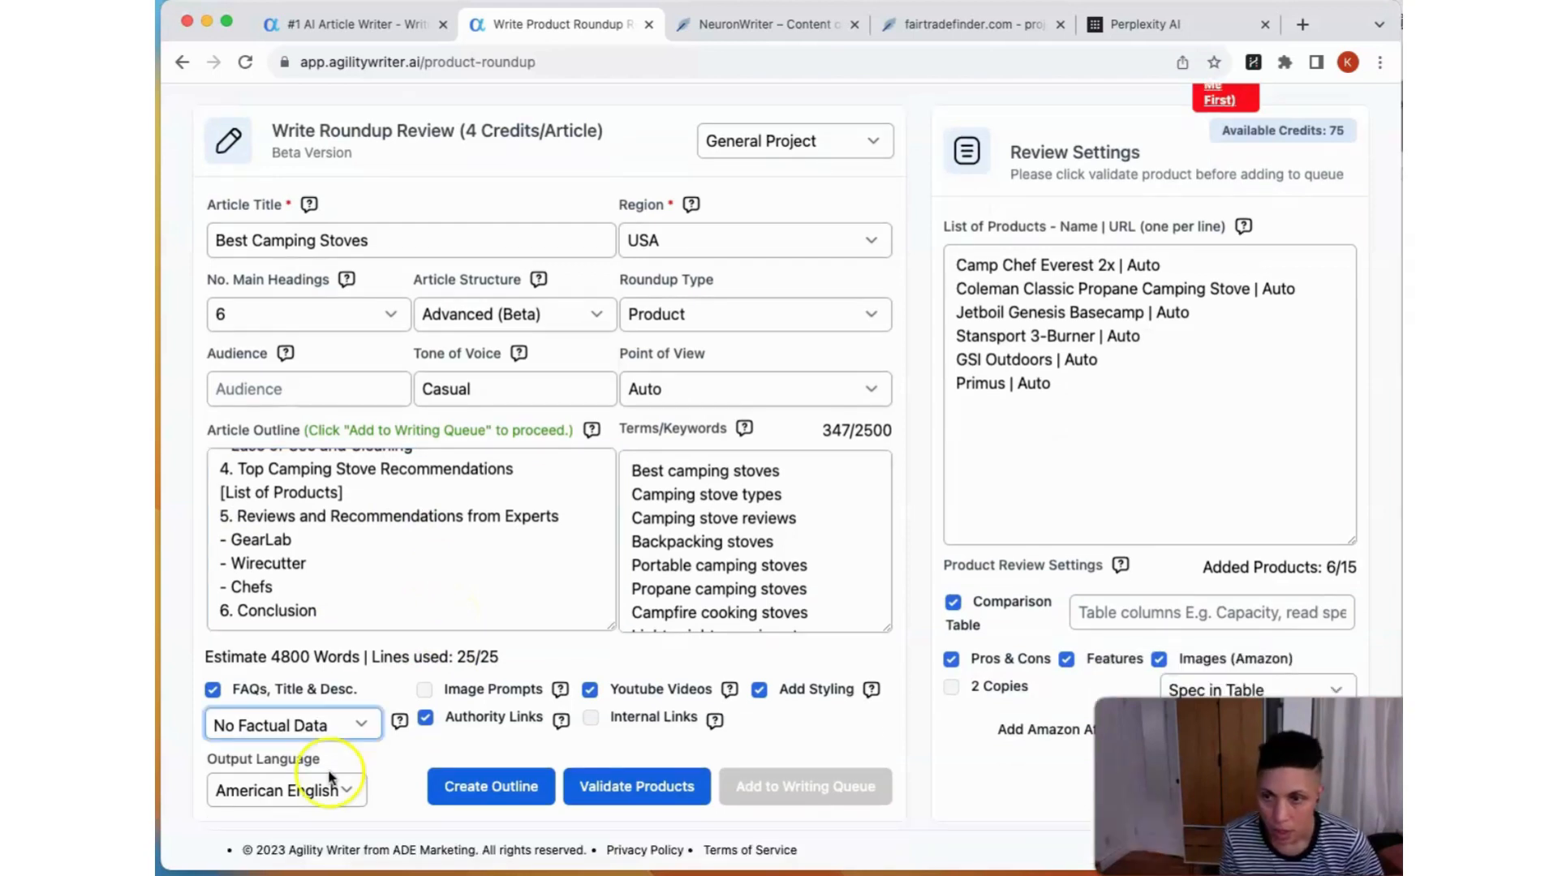
{"action": "left_click", "coordinate": [195, 753]}
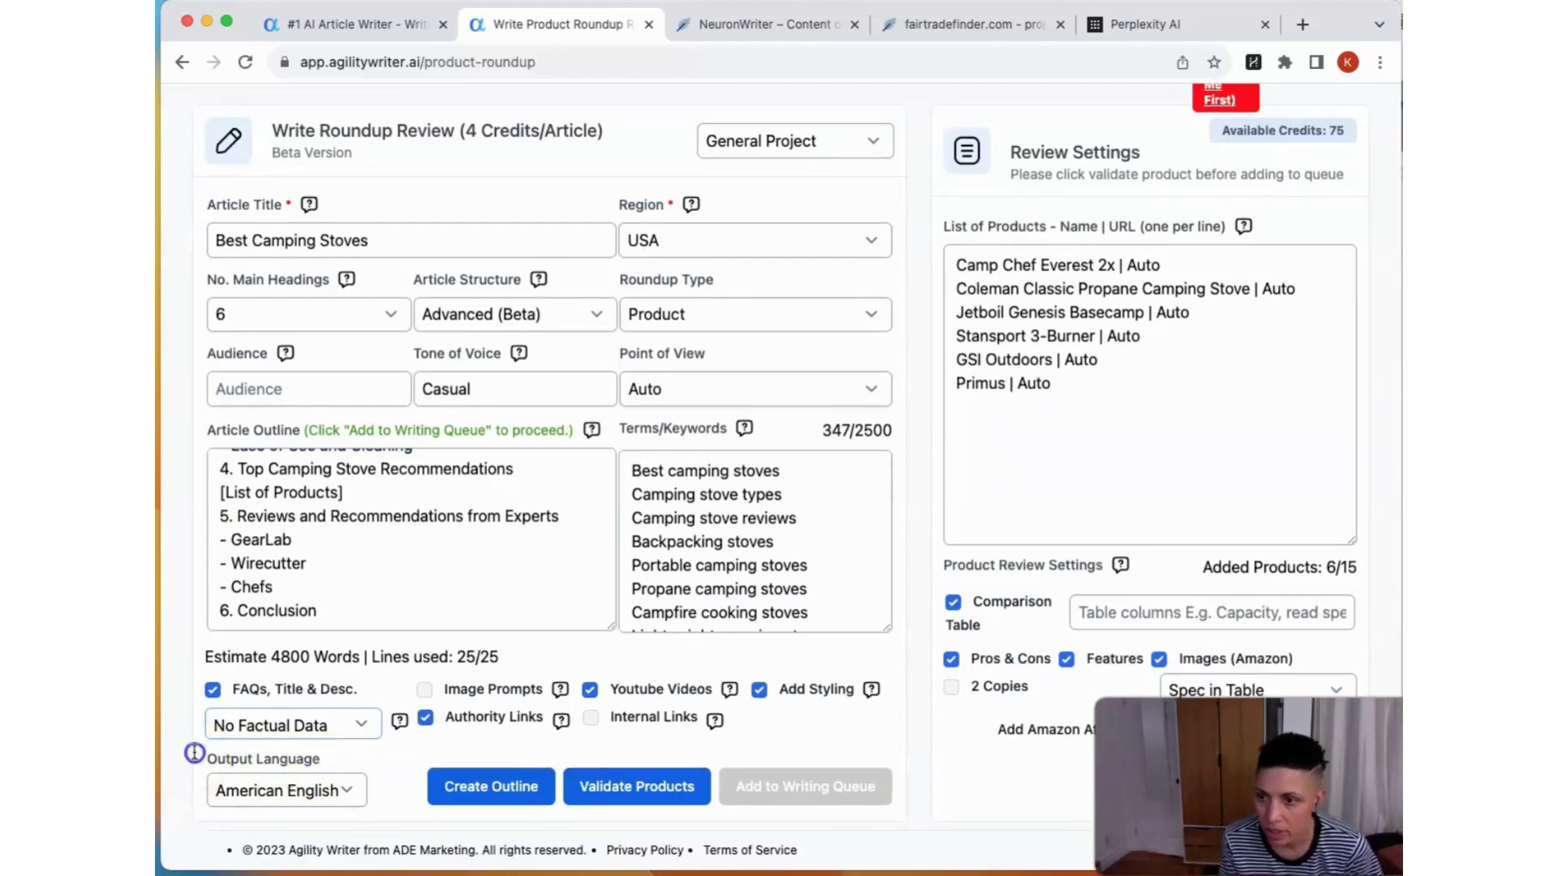
{"action": "left_click", "coordinate": [235, 727]}
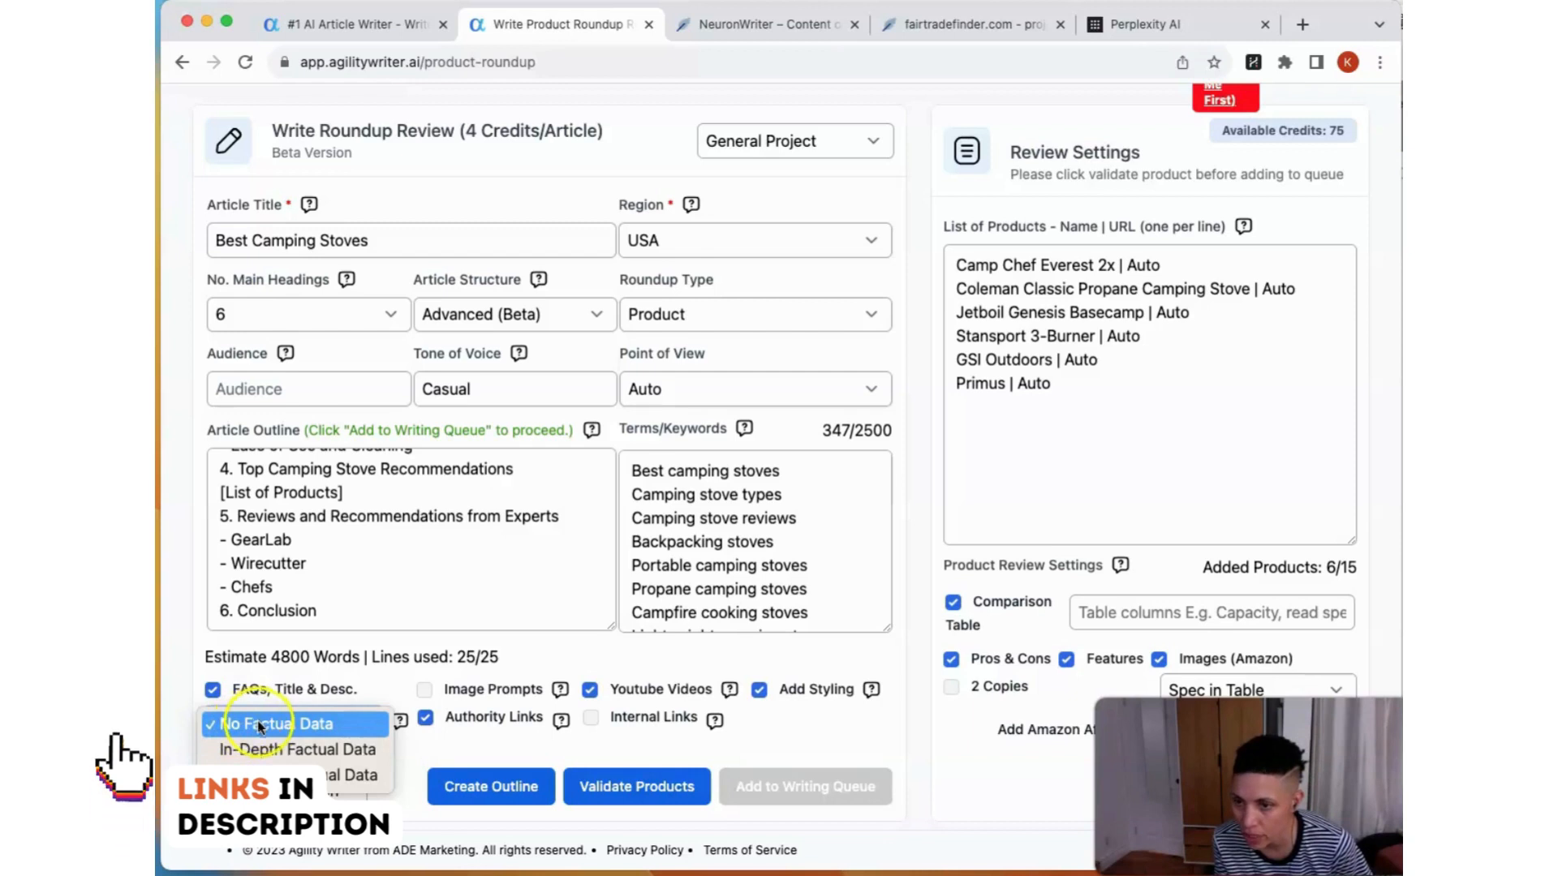
{"action": "left_click", "coordinate": [261, 748]}
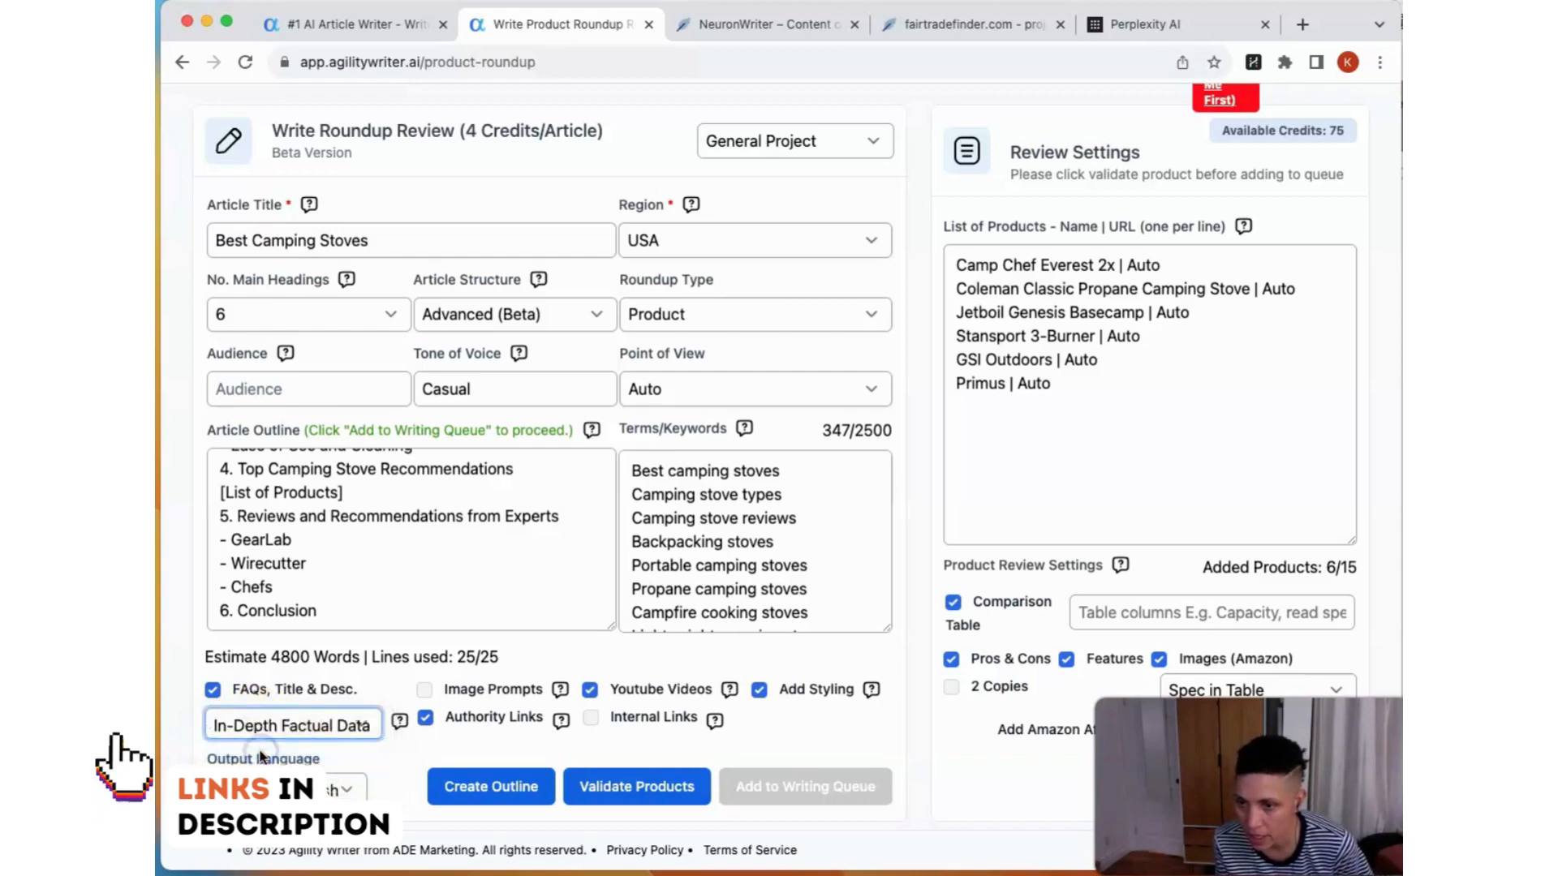
Step: Replace the whole List of Products with the prepared product names and Amazon links from the notes window
{"action": "left_click", "coordinate": [1039, 458]}
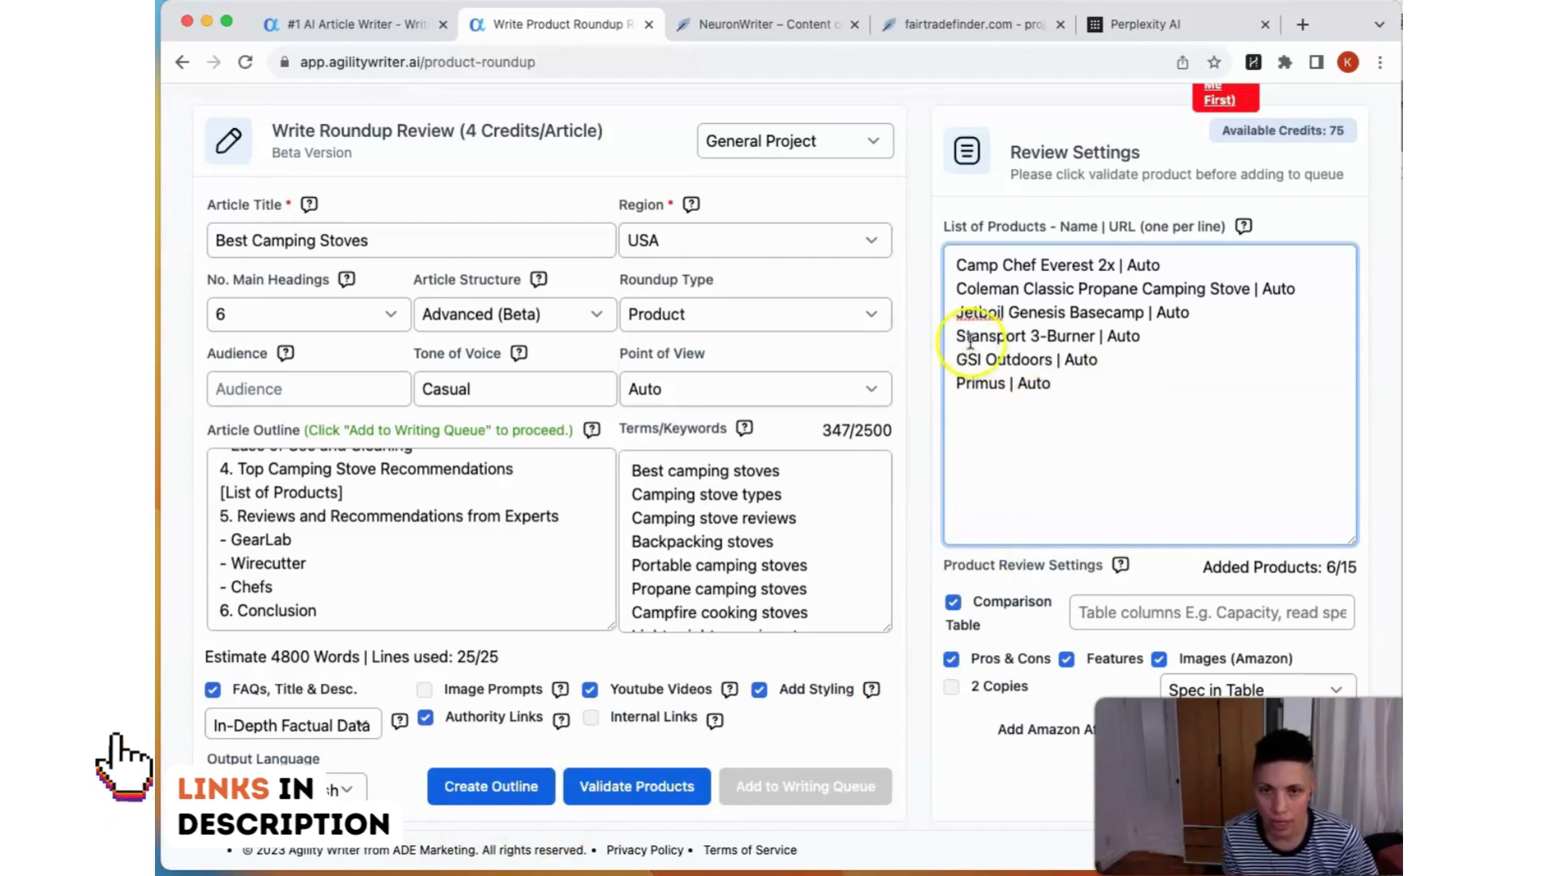
{"action": "left_click", "coordinate": [1401, 487]}
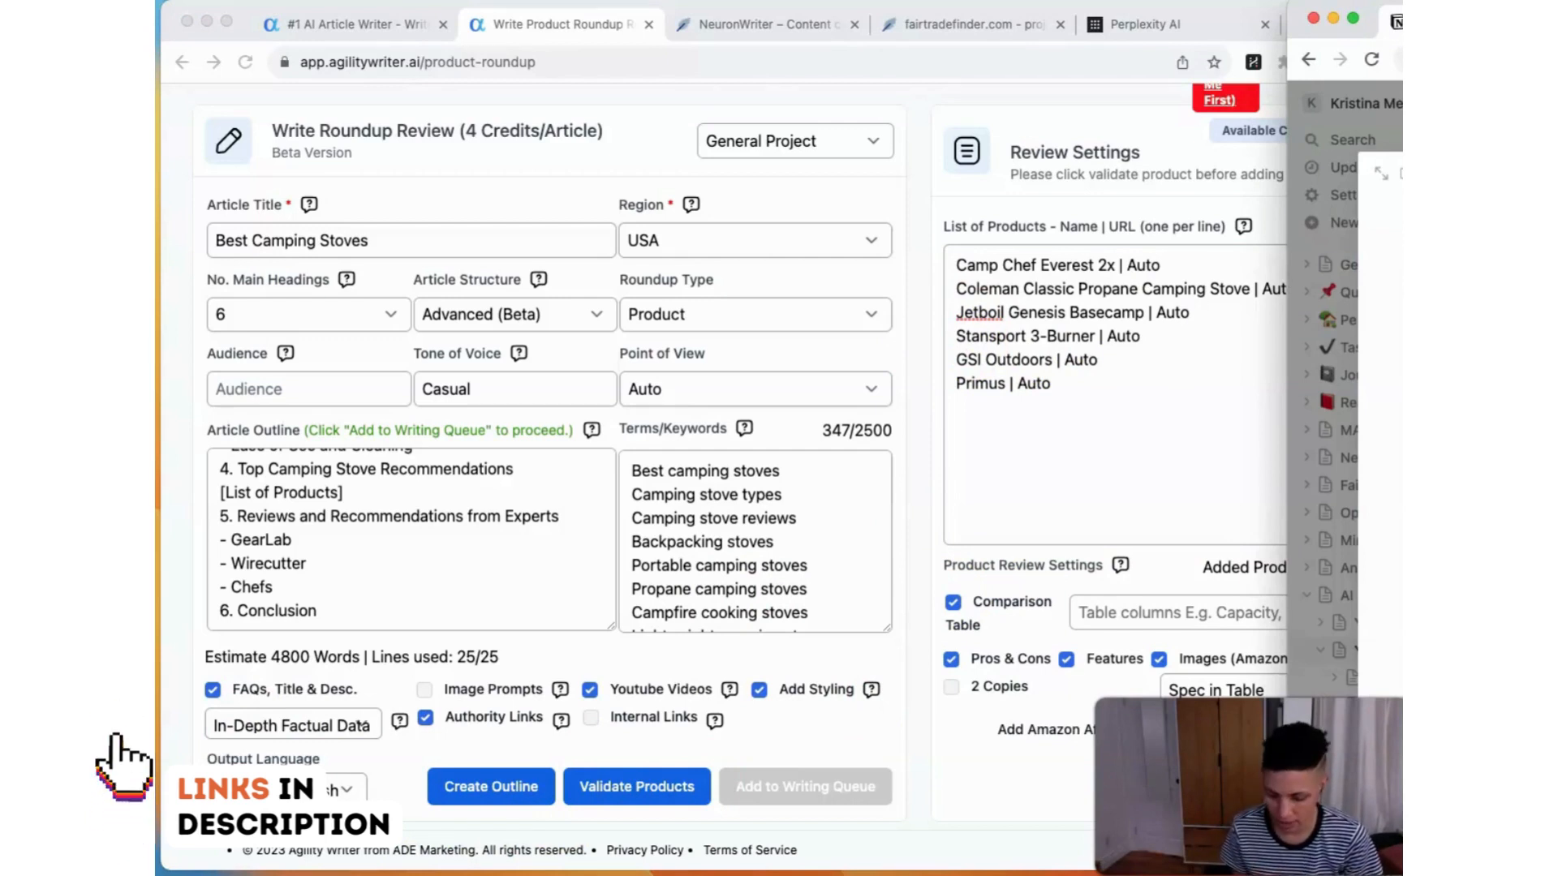
{"action": "left_click", "coordinate": [953, 325]}
{"action": "left_click_drag", "start_coordinate": [1078, 382], "coordinate": [929, 261]}
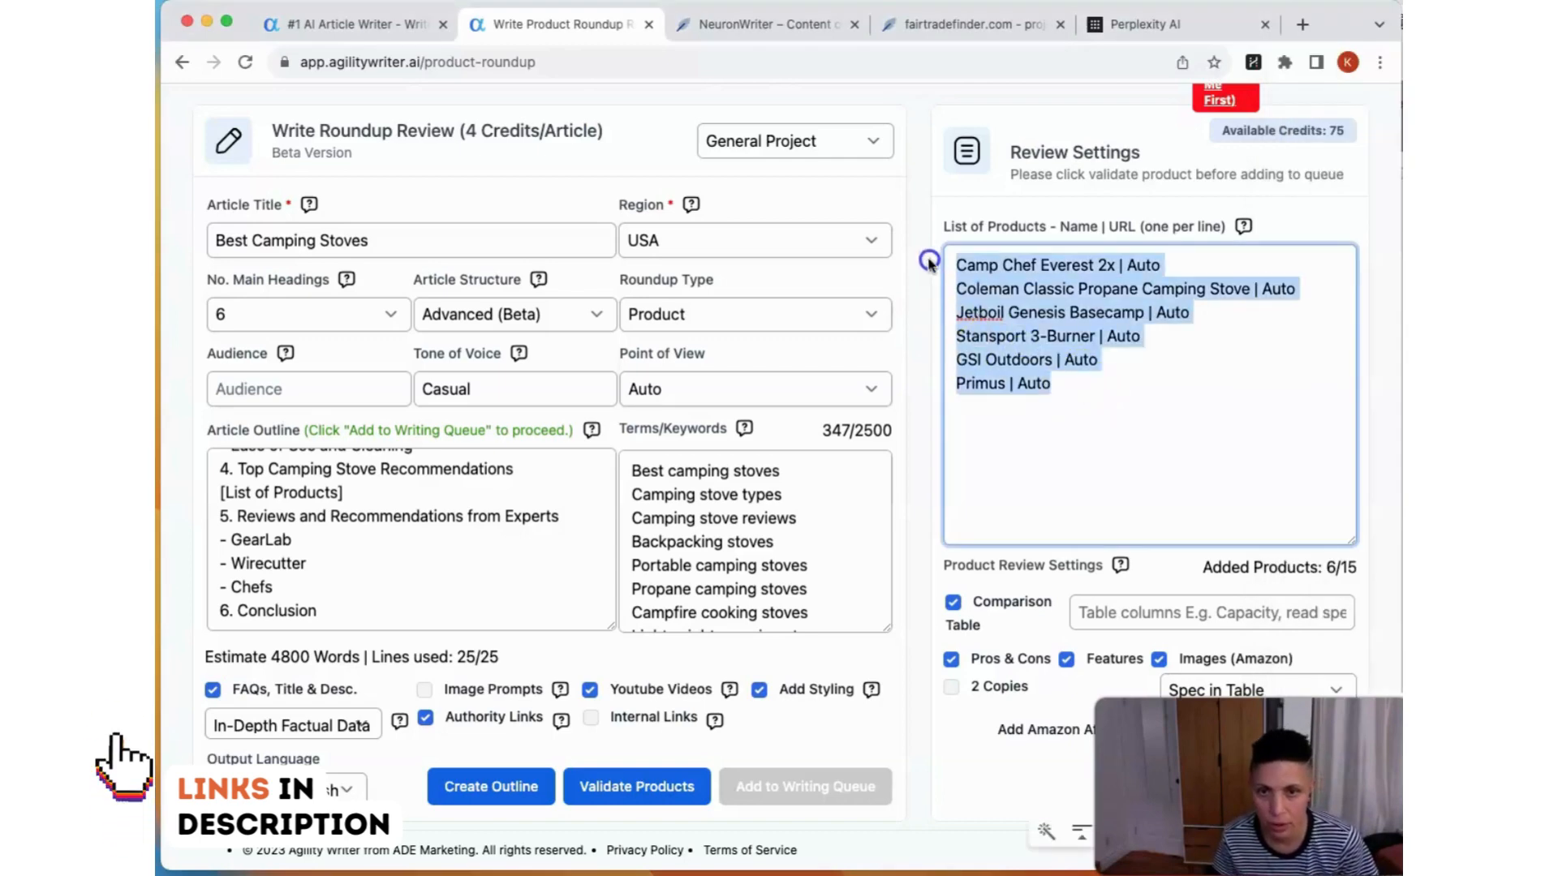
{"action": "key", "text": "super+v"}
{"action": "scroll", "coordinate": [973, 308], "scroll_direction": "left", "scroll_amount": 5}
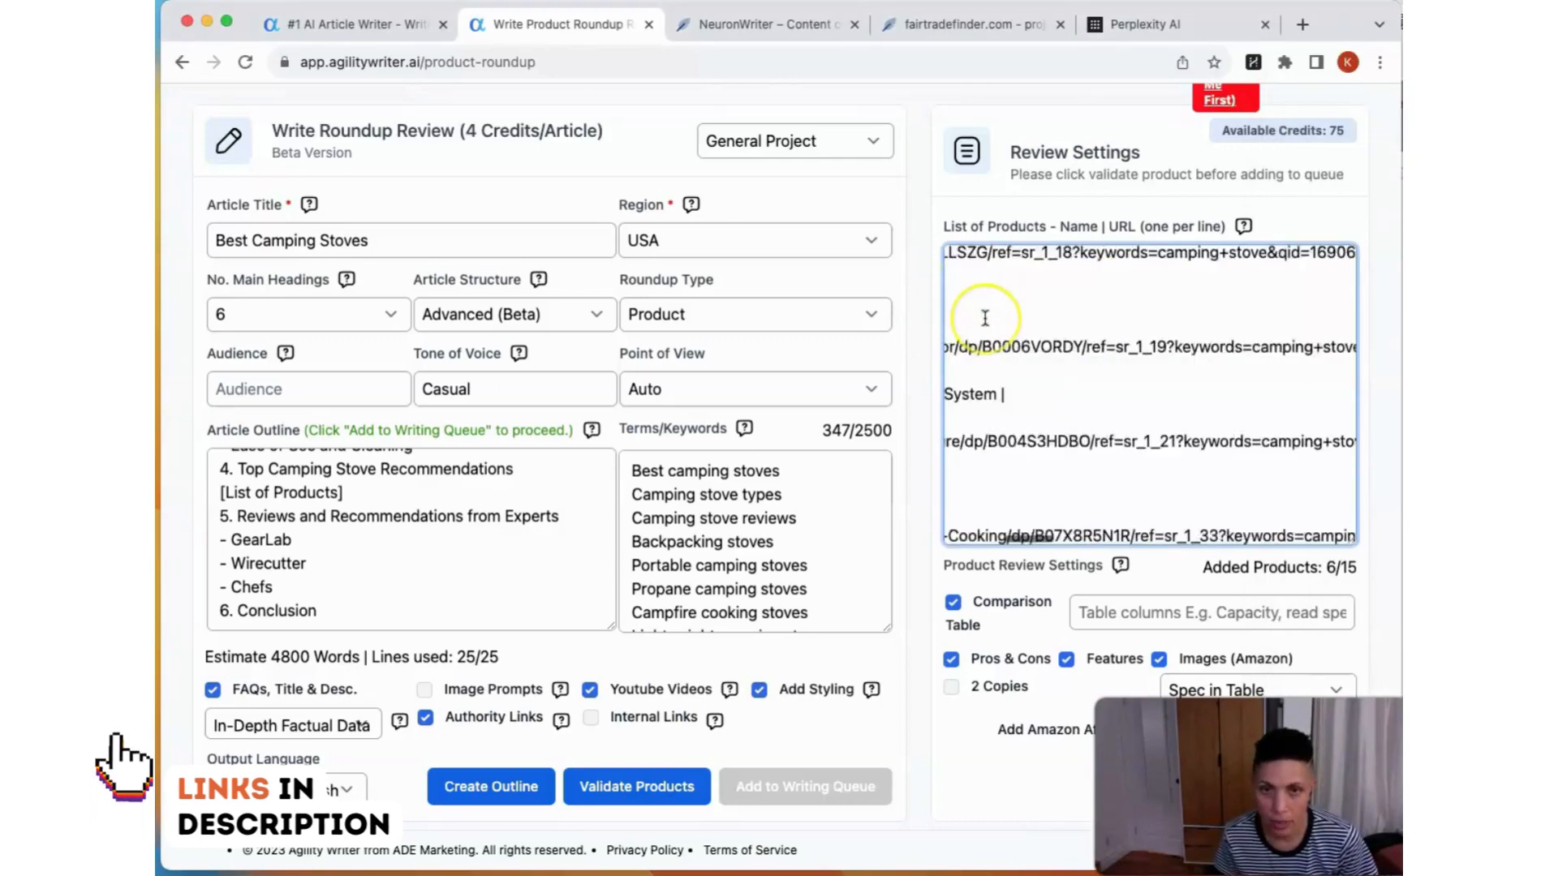
{"action": "scroll", "coordinate": [985, 318], "scroll_direction": "down", "scroll_amount": 5}
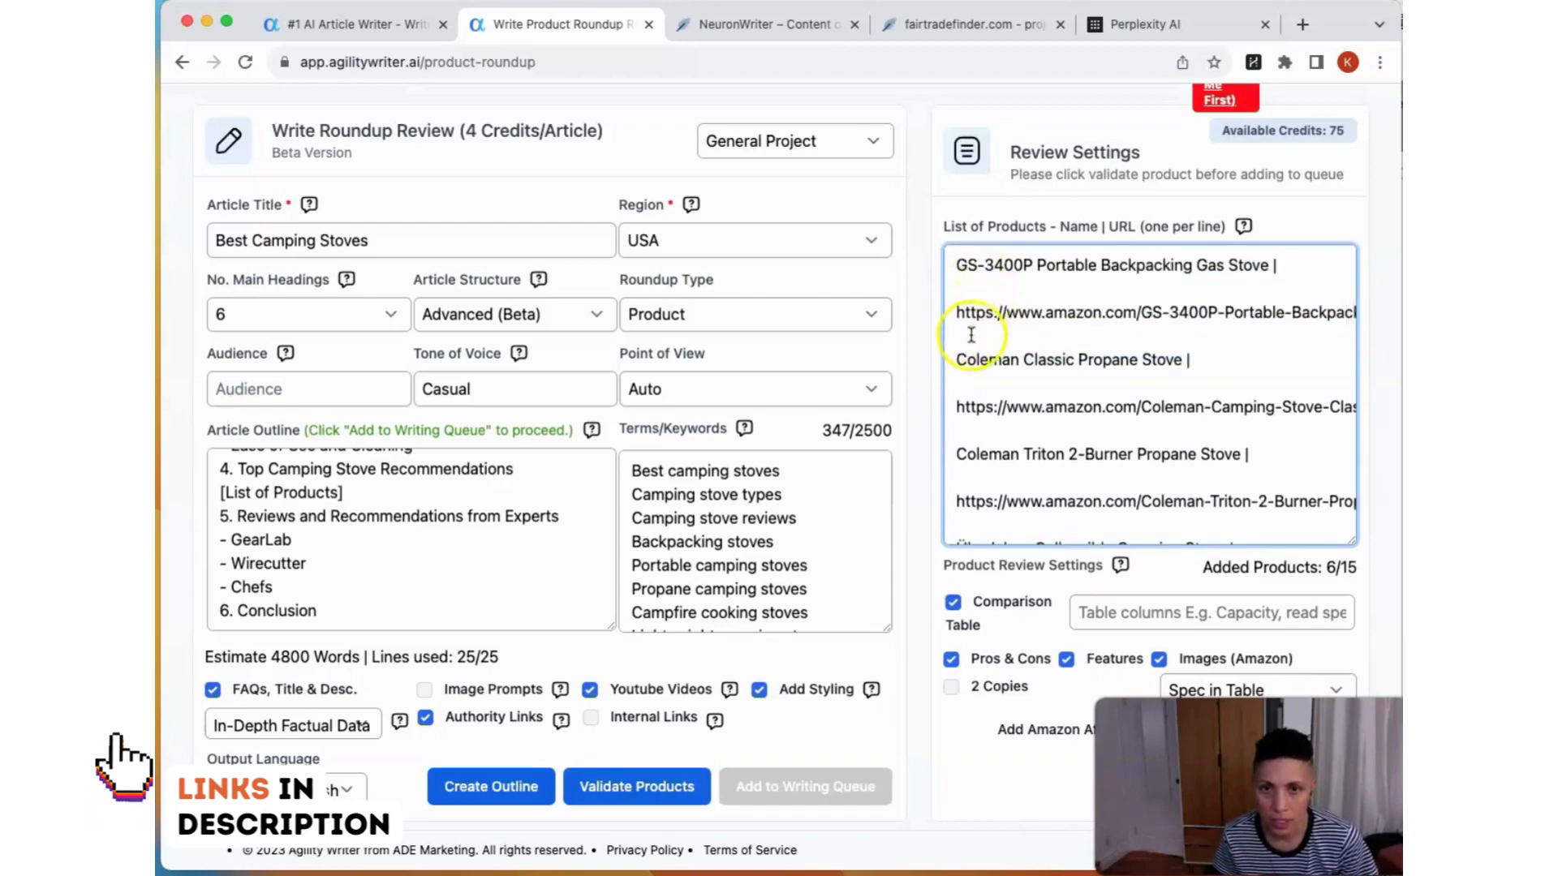
Step: Reformat the List of Products so each stove name and its Amazon link share one line, without blank lines between products
{"action": "left_click", "coordinate": [971, 289]}
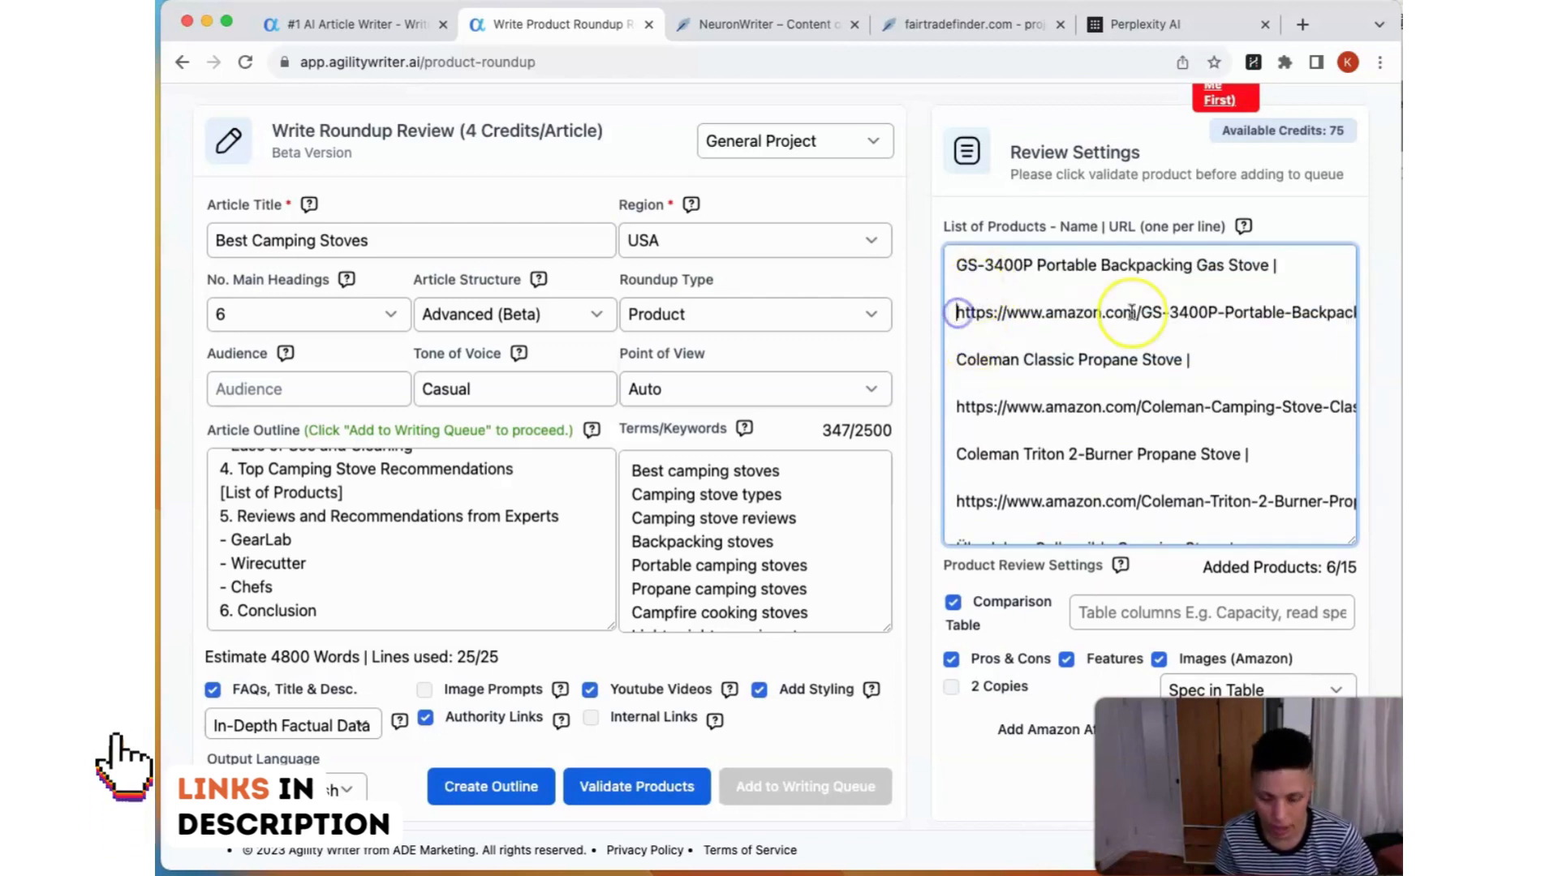
{"action": "key", "text": "Delete"}
{"action": "key", "text": "BackSpace"}
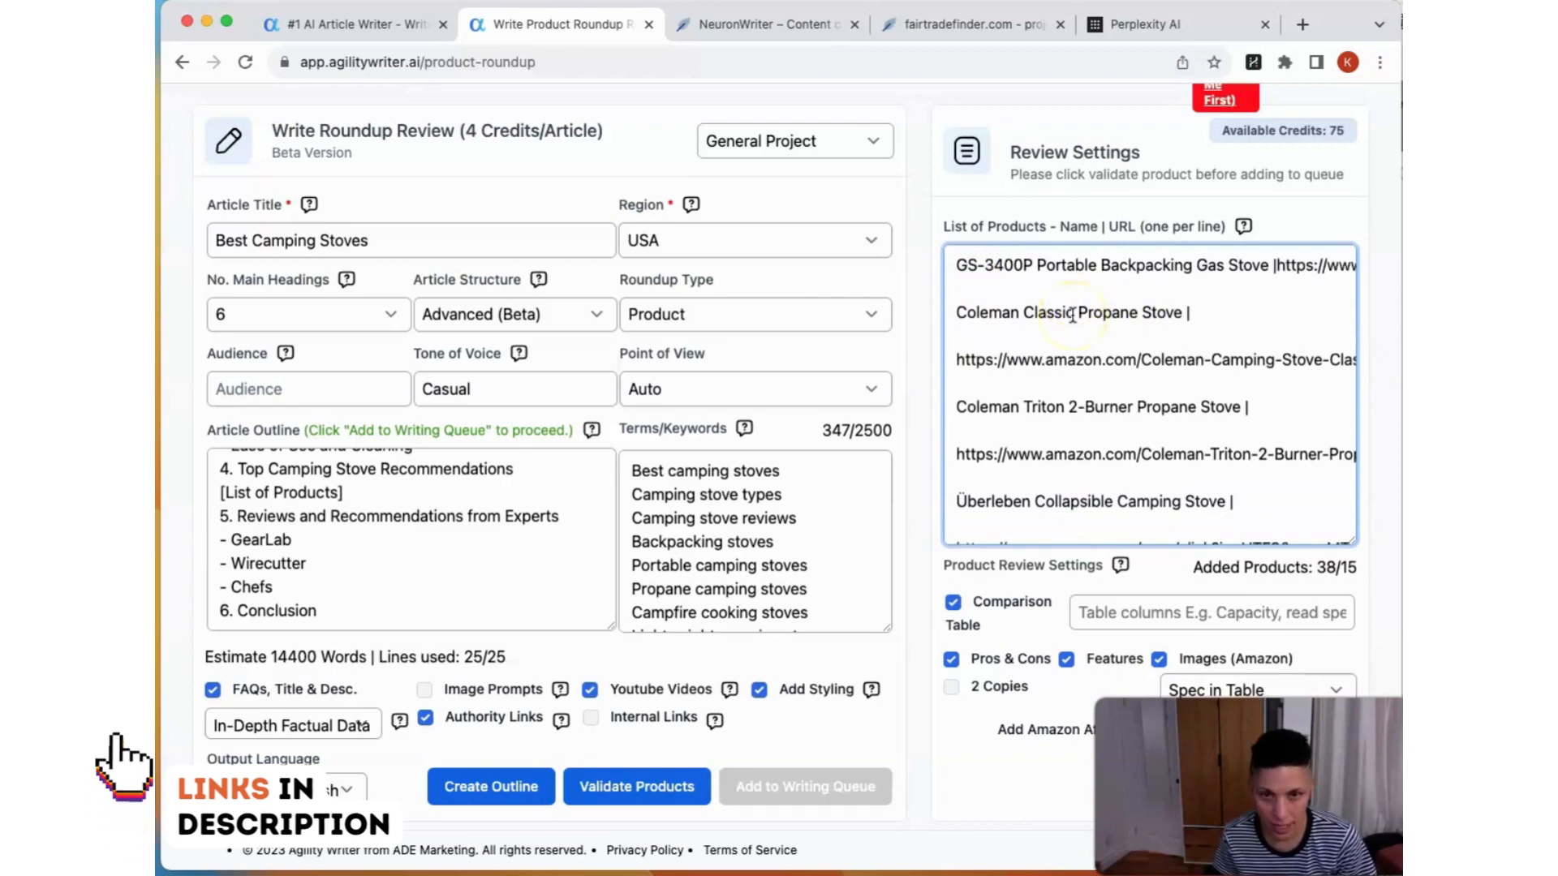
{"action": "left_click", "coordinate": [1040, 285]}
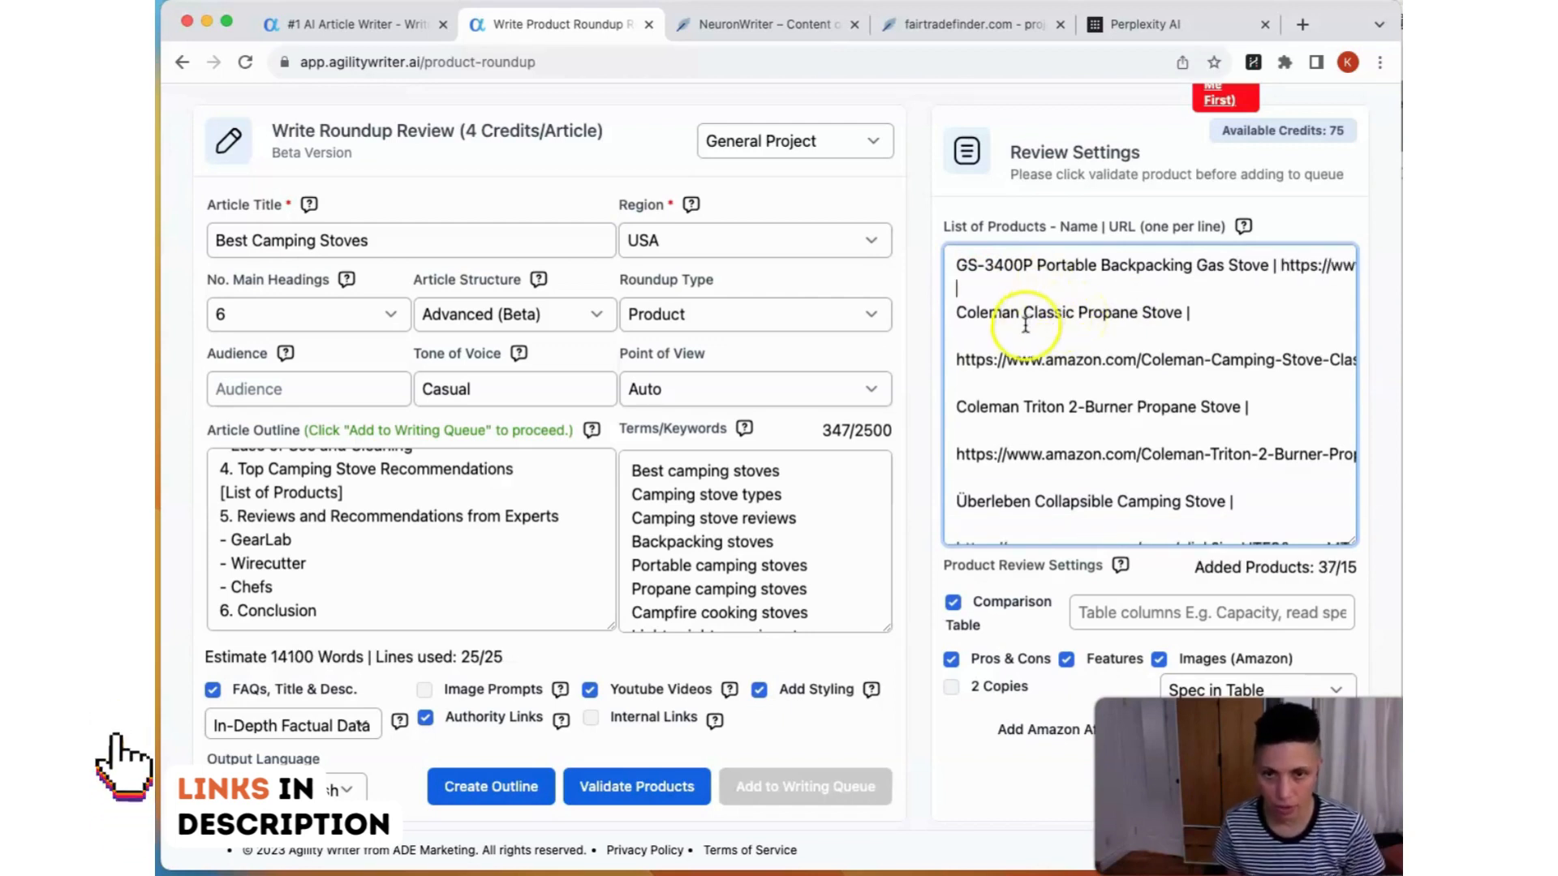
{"action": "left_click", "coordinate": [956, 359]}
{"action": "key", "text": "BackSpace"}
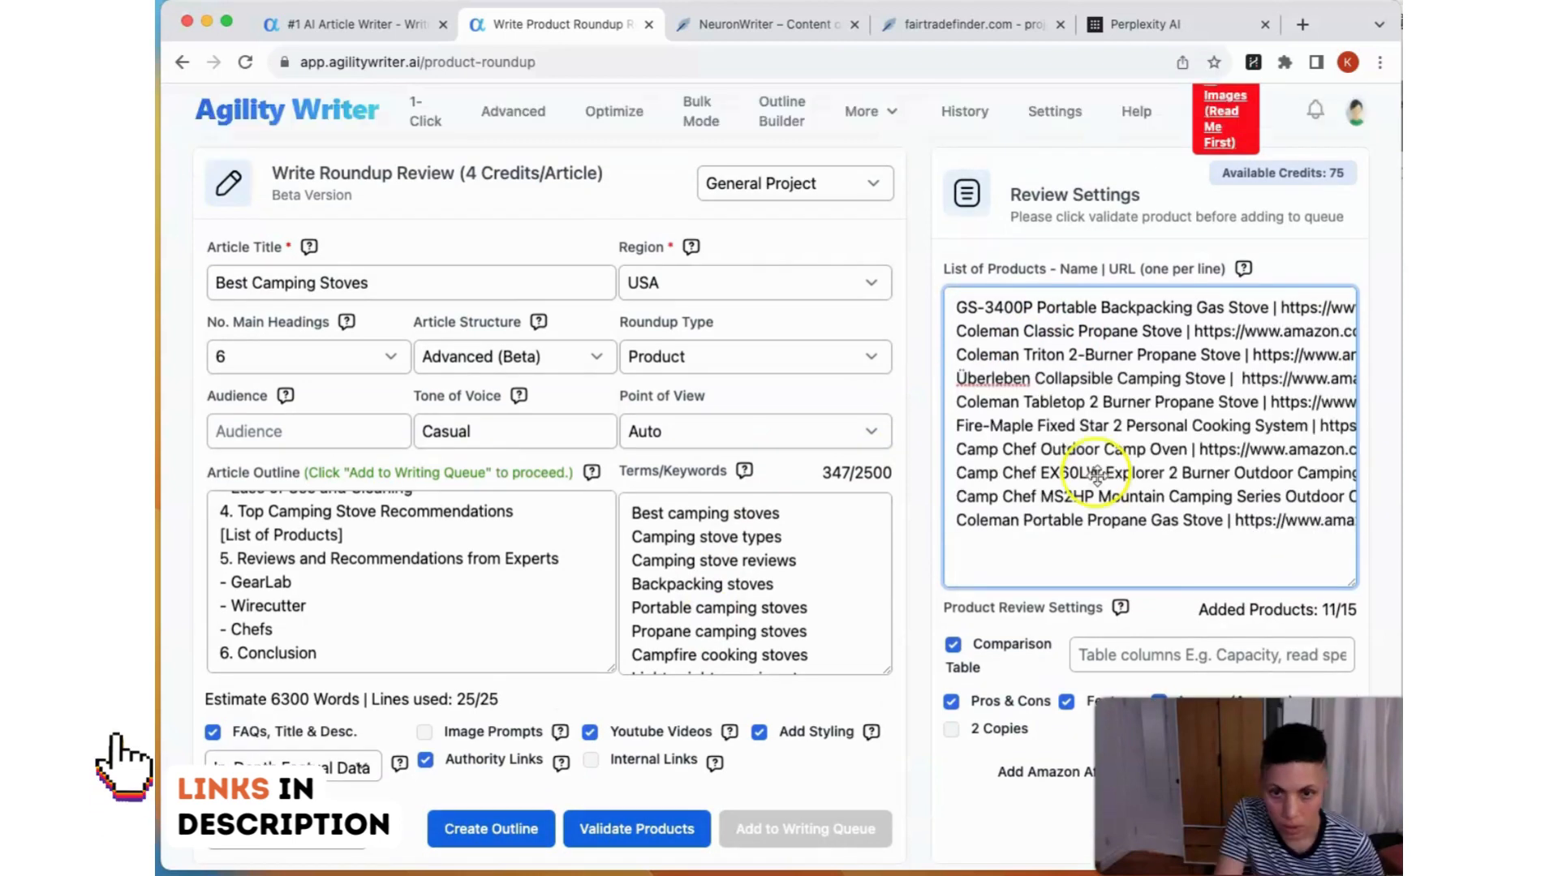
{"action": "left_click", "coordinate": [957, 311]}
{"action": "scroll", "coordinate": [1055, 341], "scroll_direction": "right", "scroll_amount": 5}
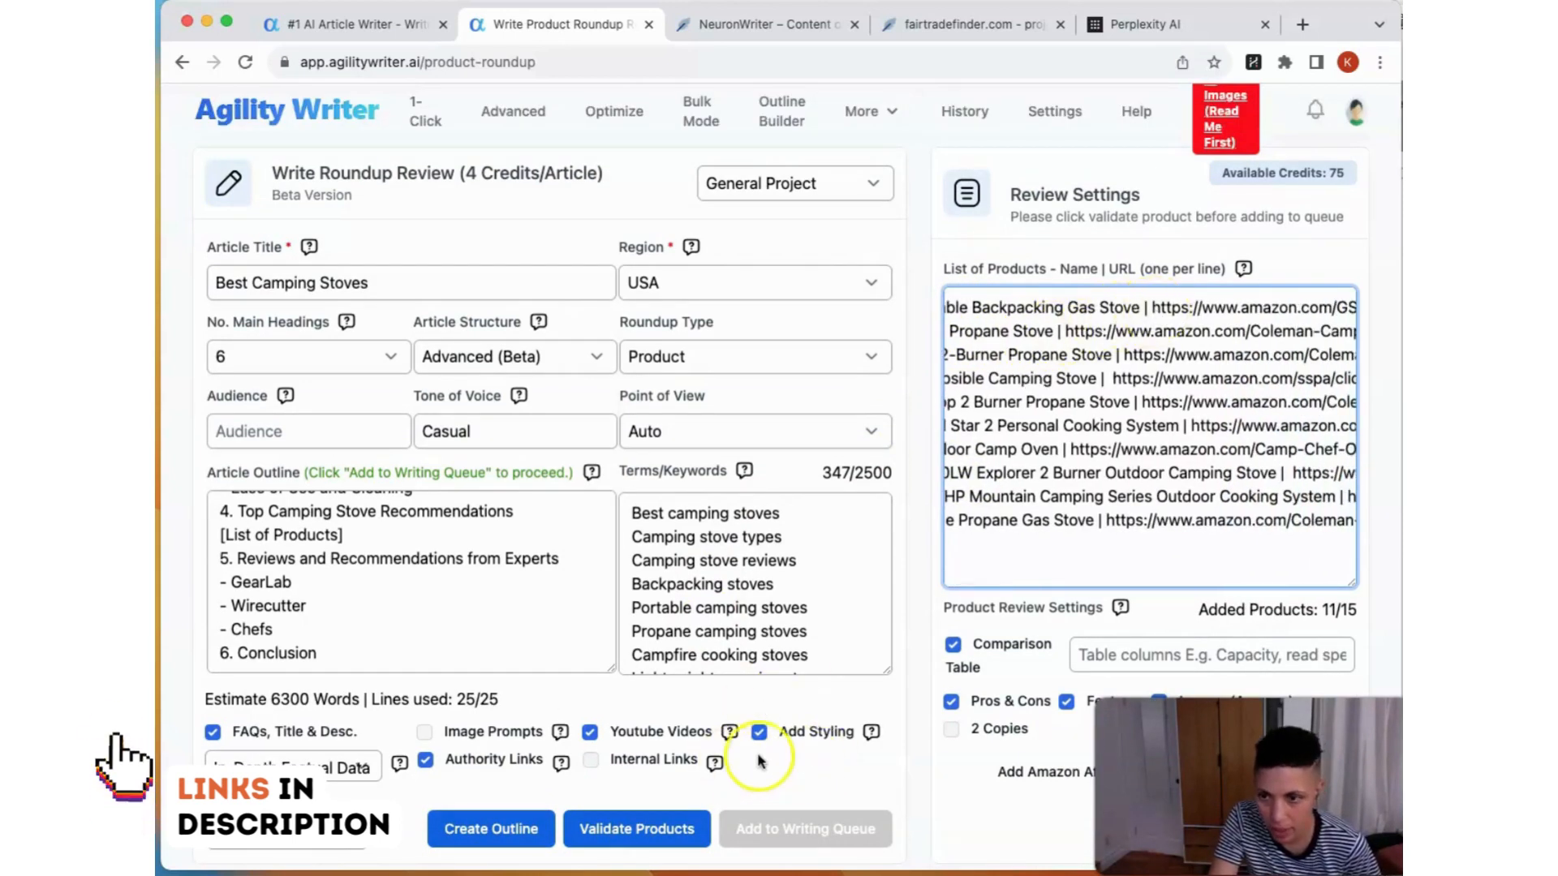
Step: Validate the product list and add the Best Camping Stoves roundup to the writing queue
{"action": "left_click", "coordinate": [797, 777]}
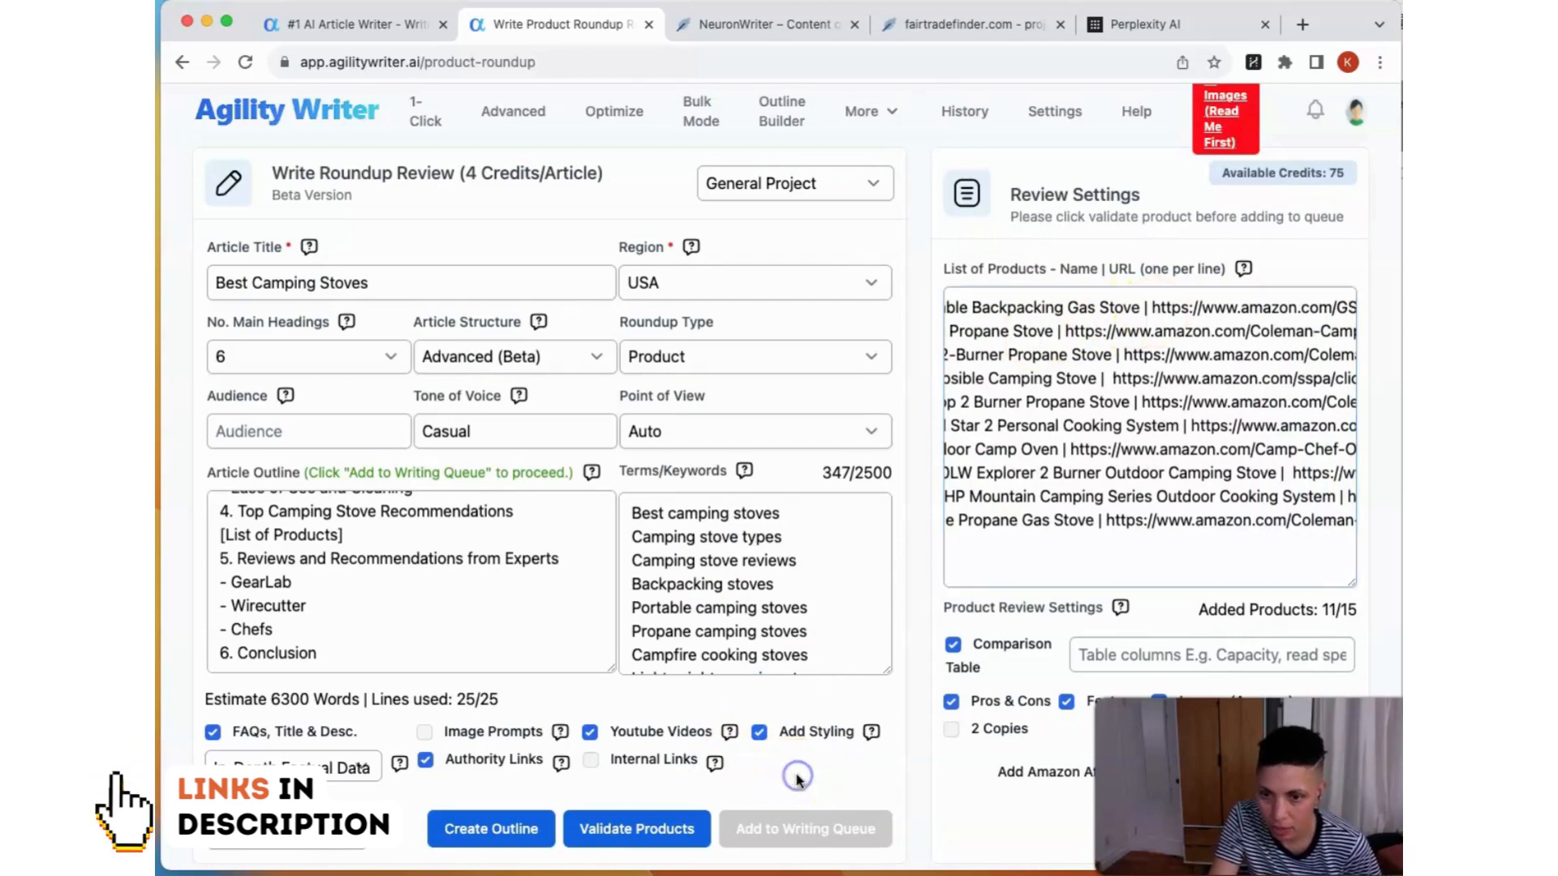
{"action": "left_click", "coordinate": [342, 536]}
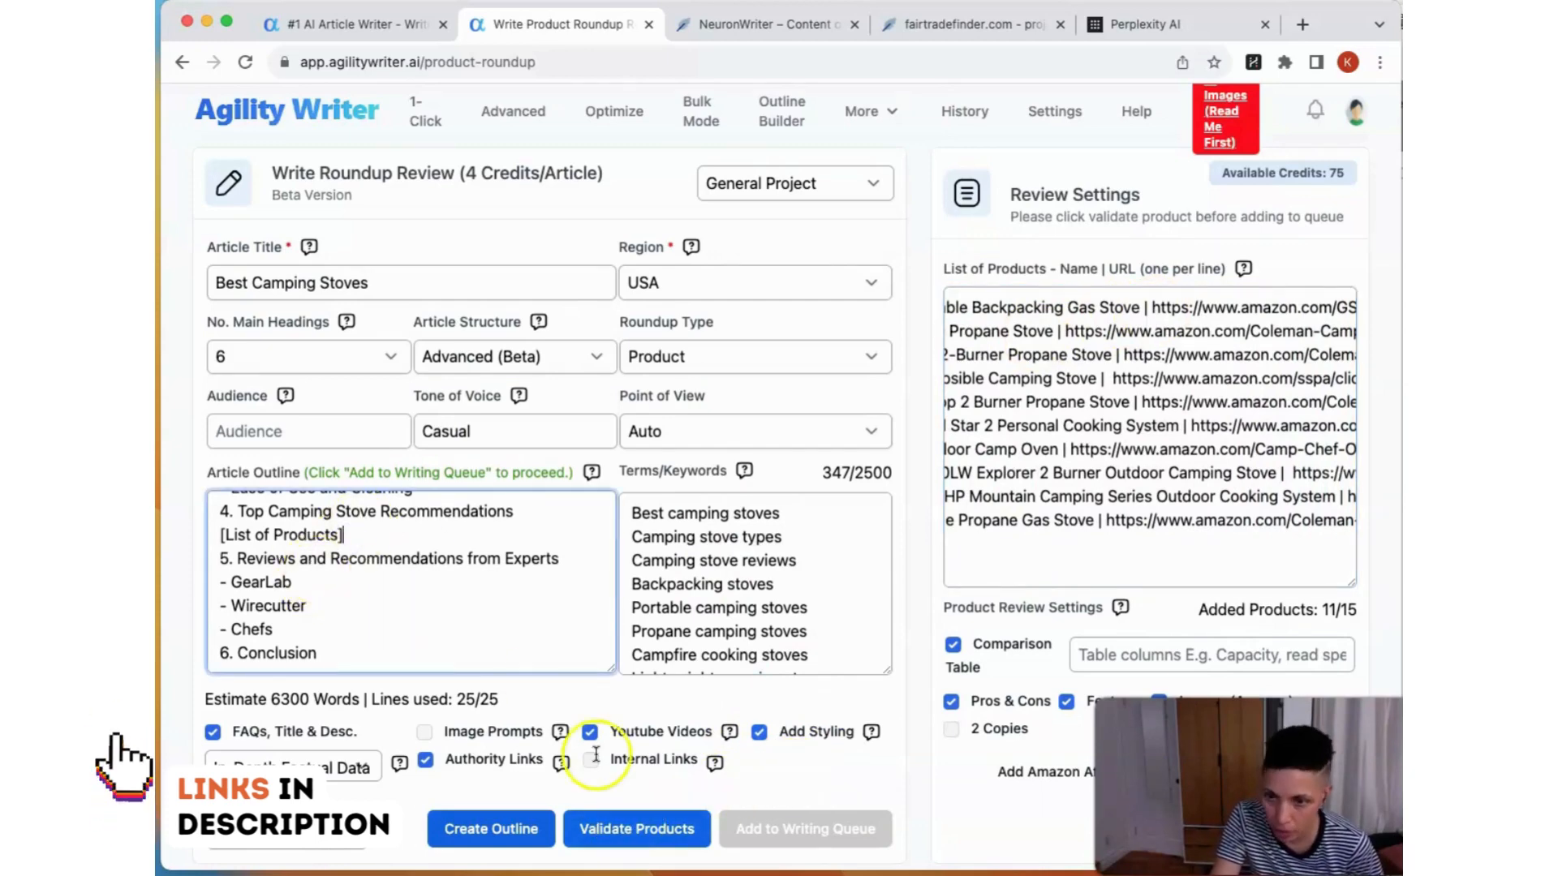
{"action": "left_click", "coordinate": [641, 827]}
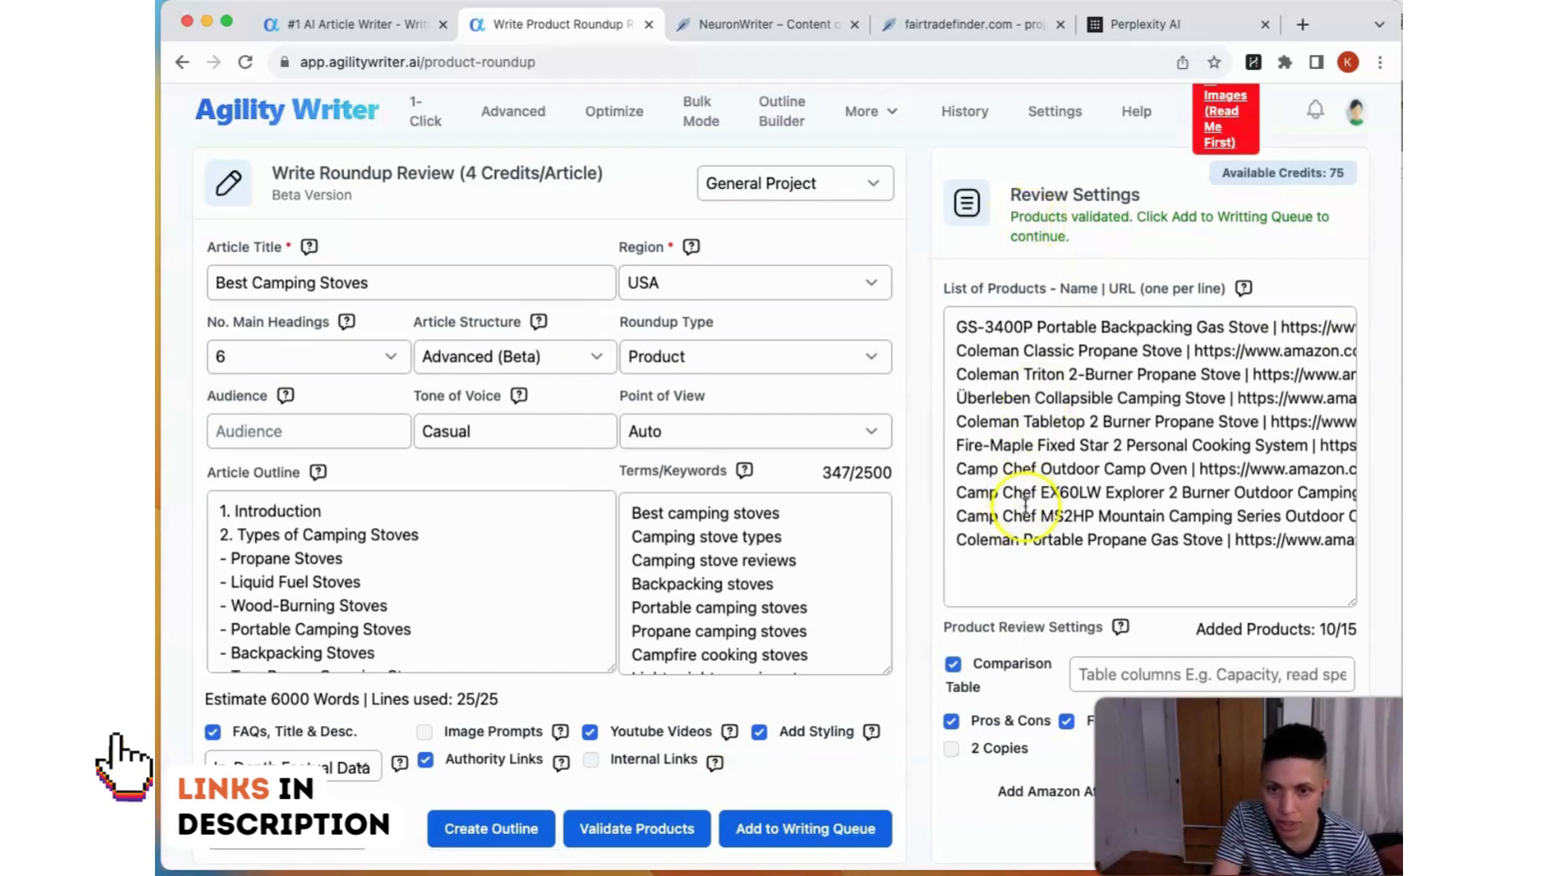
{"action": "left_click", "coordinate": [764, 825]}
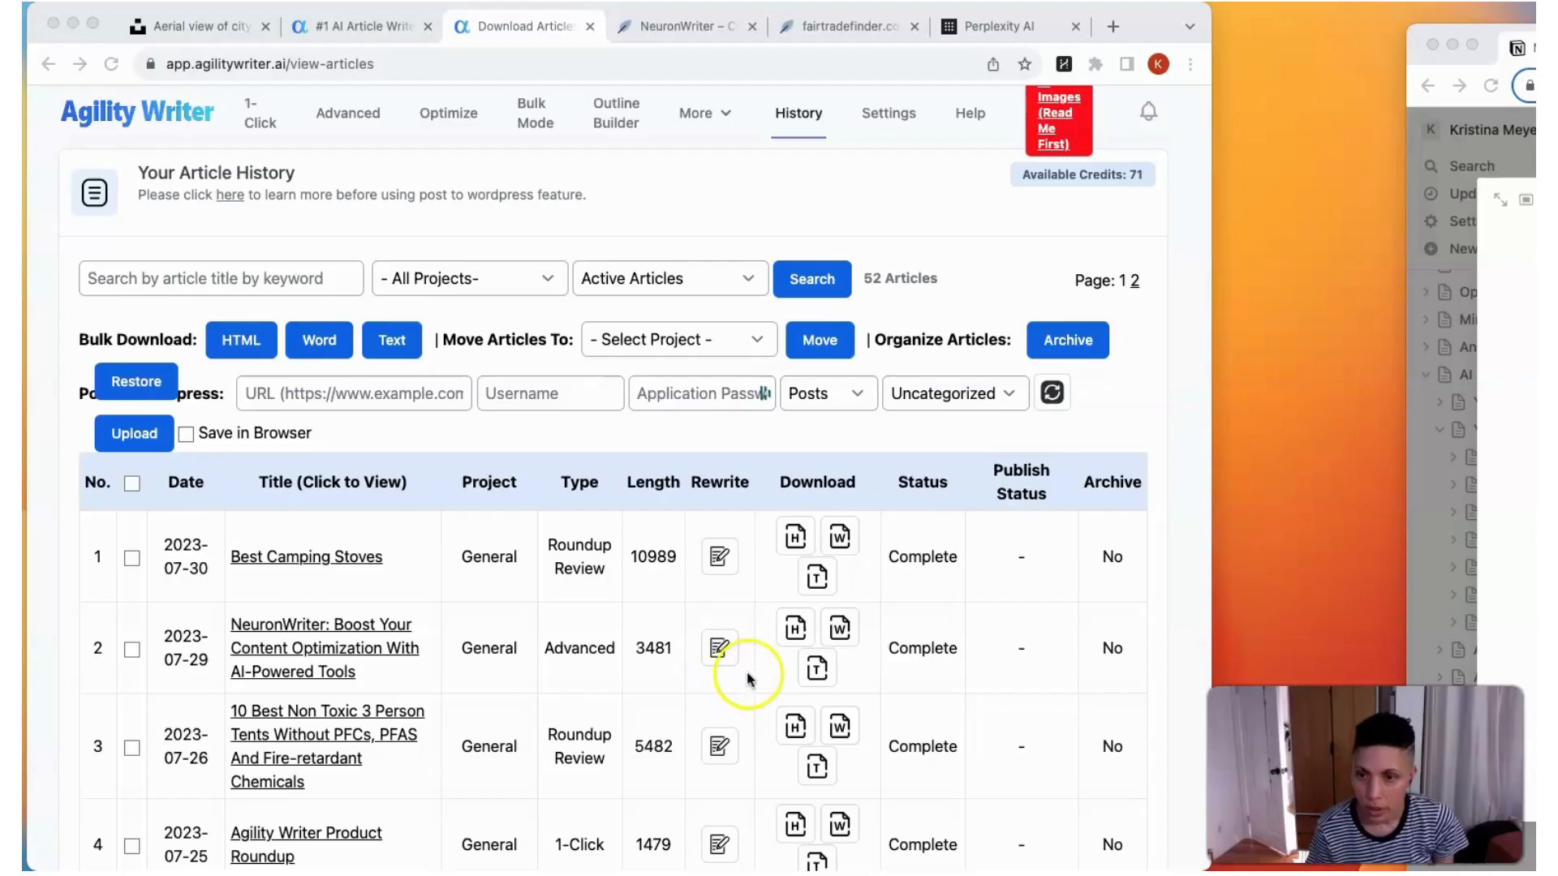
Step: Open the completed "Best Camping Stoves" article from the article history and copy its full content
{"action": "left_click", "coordinate": [1156, 442]}
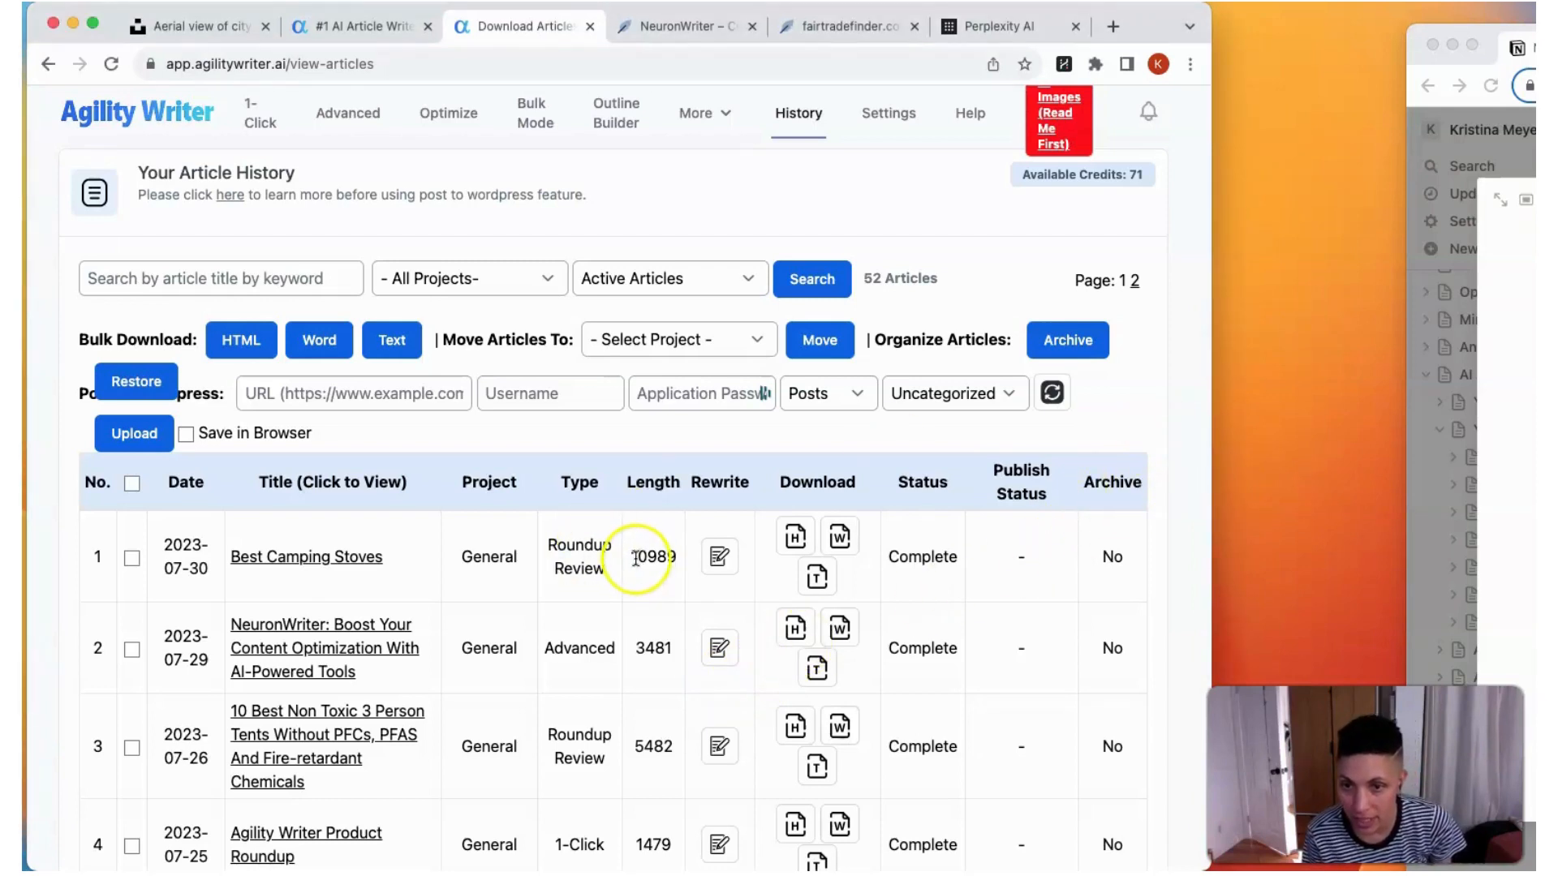
{"action": "left_click", "coordinate": [350, 558]}
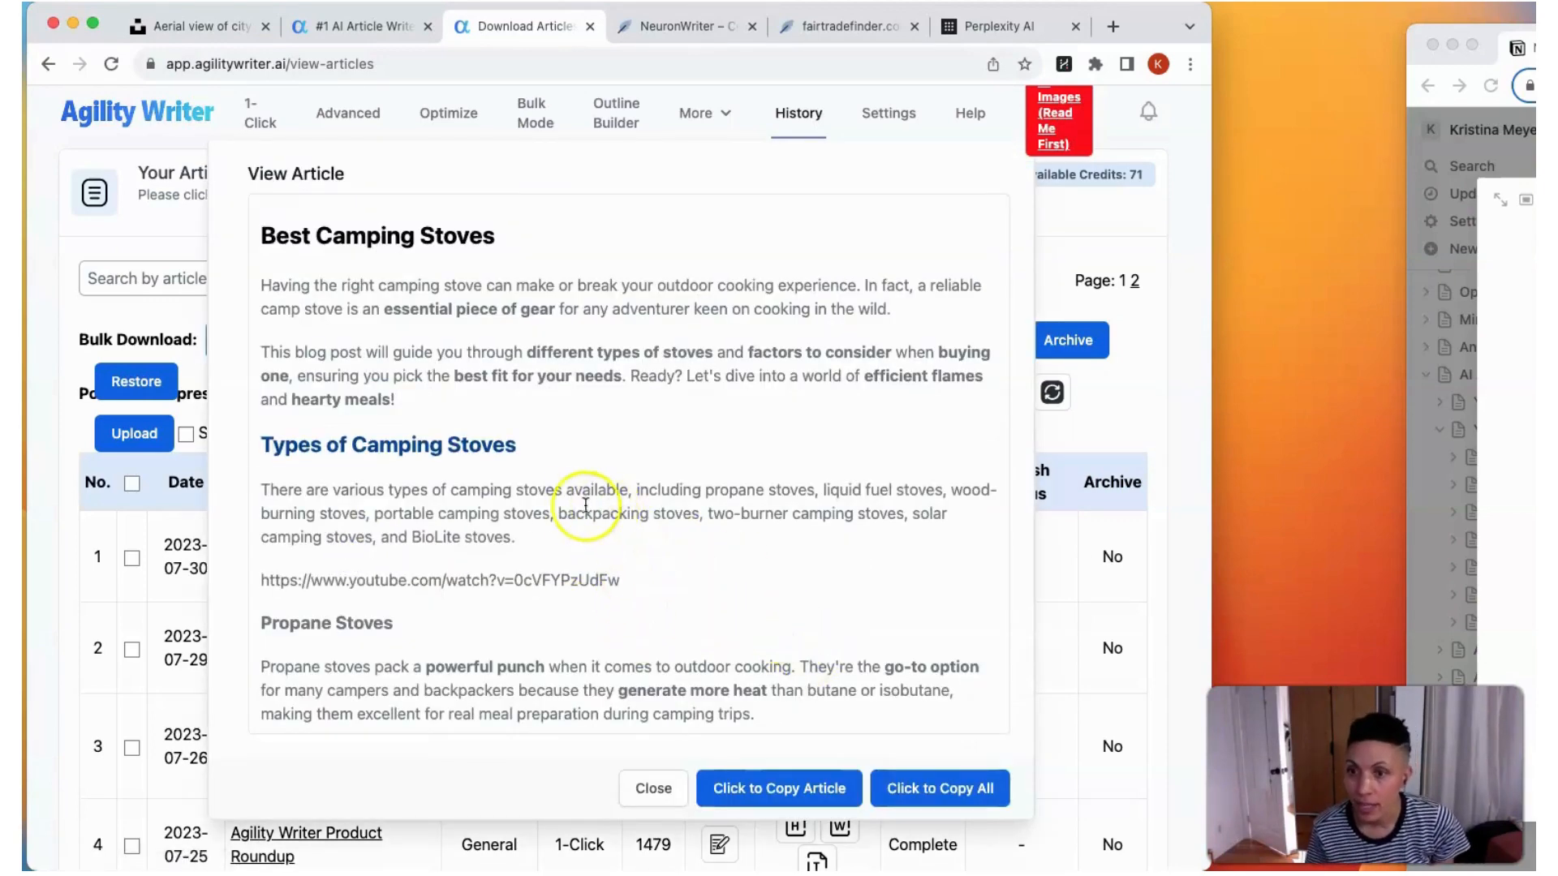
{"action": "scroll", "coordinate": [572, 507], "scroll_direction": "down", "scroll_amount": 3}
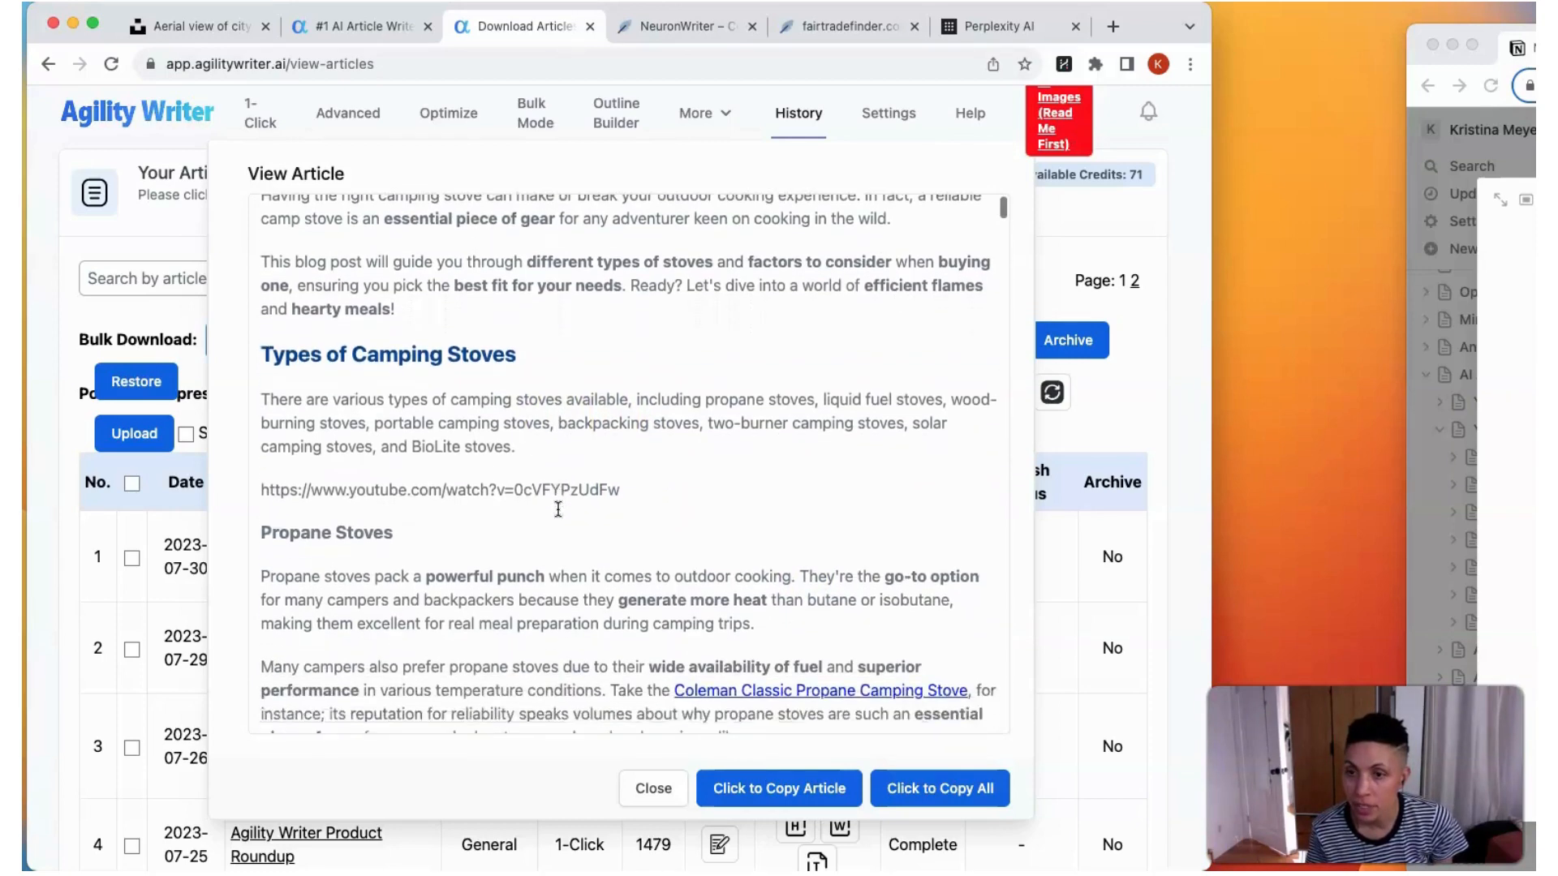
{"action": "scroll", "coordinate": [558, 509], "scroll_direction": "down", "scroll_amount": 6}
{"action": "left_click", "coordinate": [732, 765]}
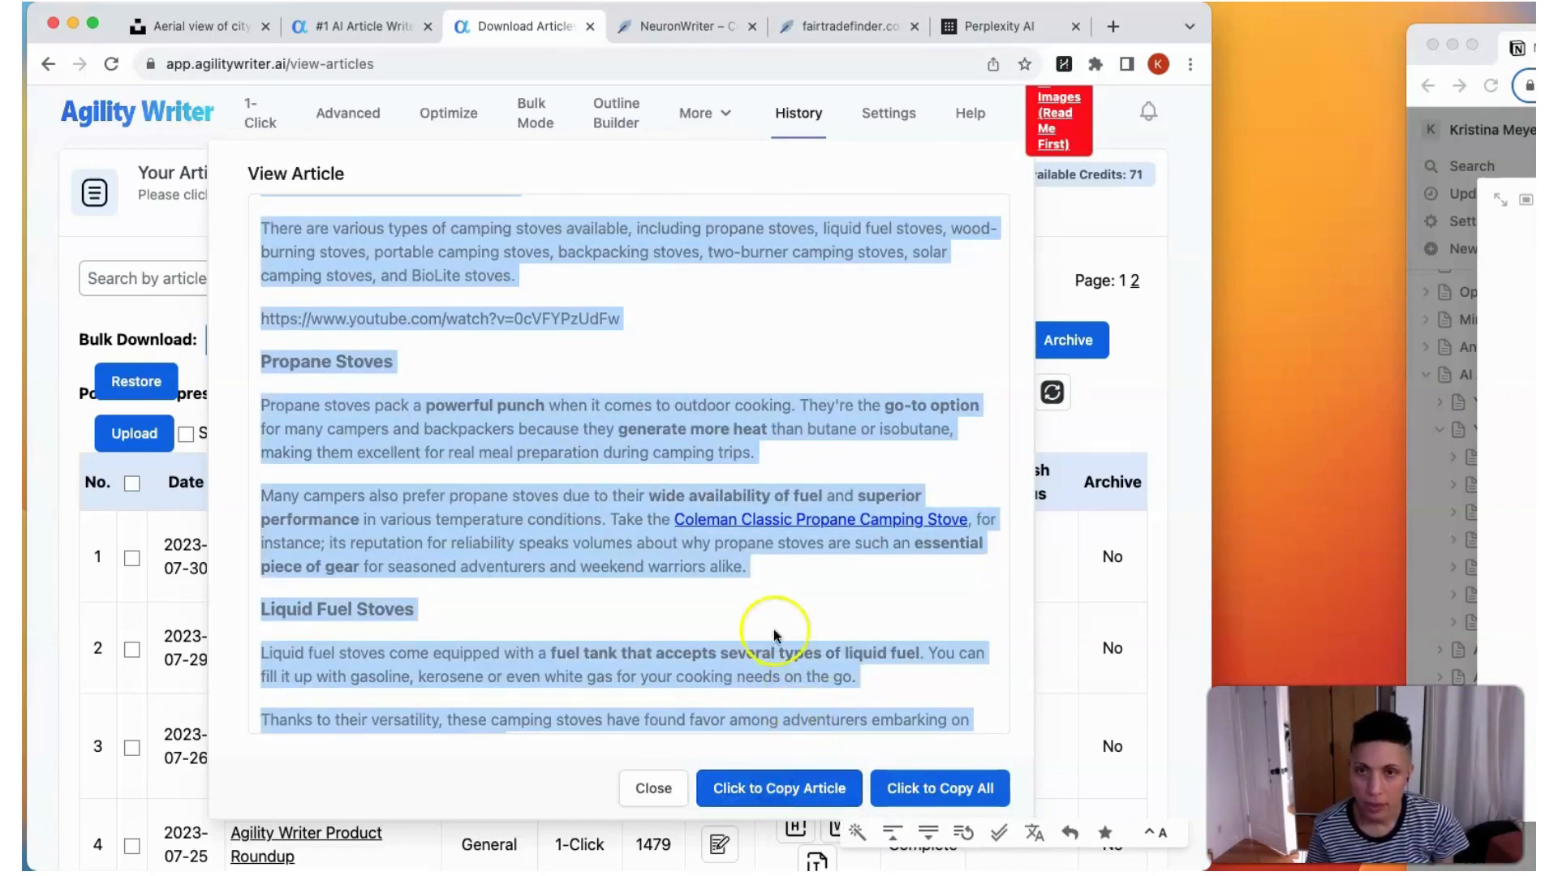
Step: Switch to the fairtradefinder.com project in NeuronWriter and start a new content writer query for "Camping Stoves", United States, English
{"action": "left_click", "coordinate": [688, 30]}
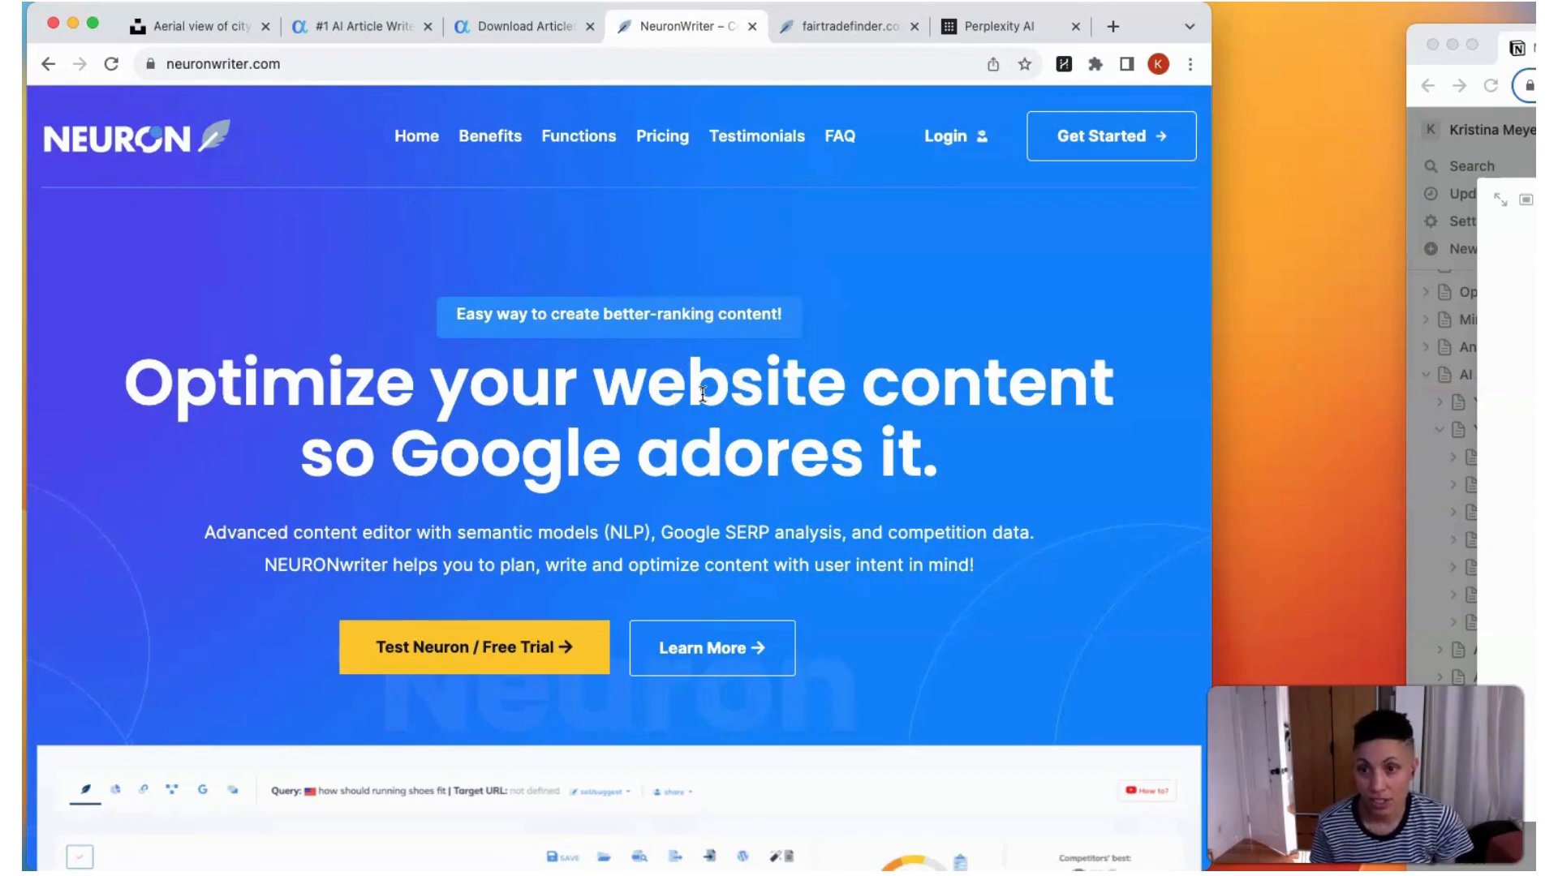
{"action": "left_click", "coordinate": [844, 26]}
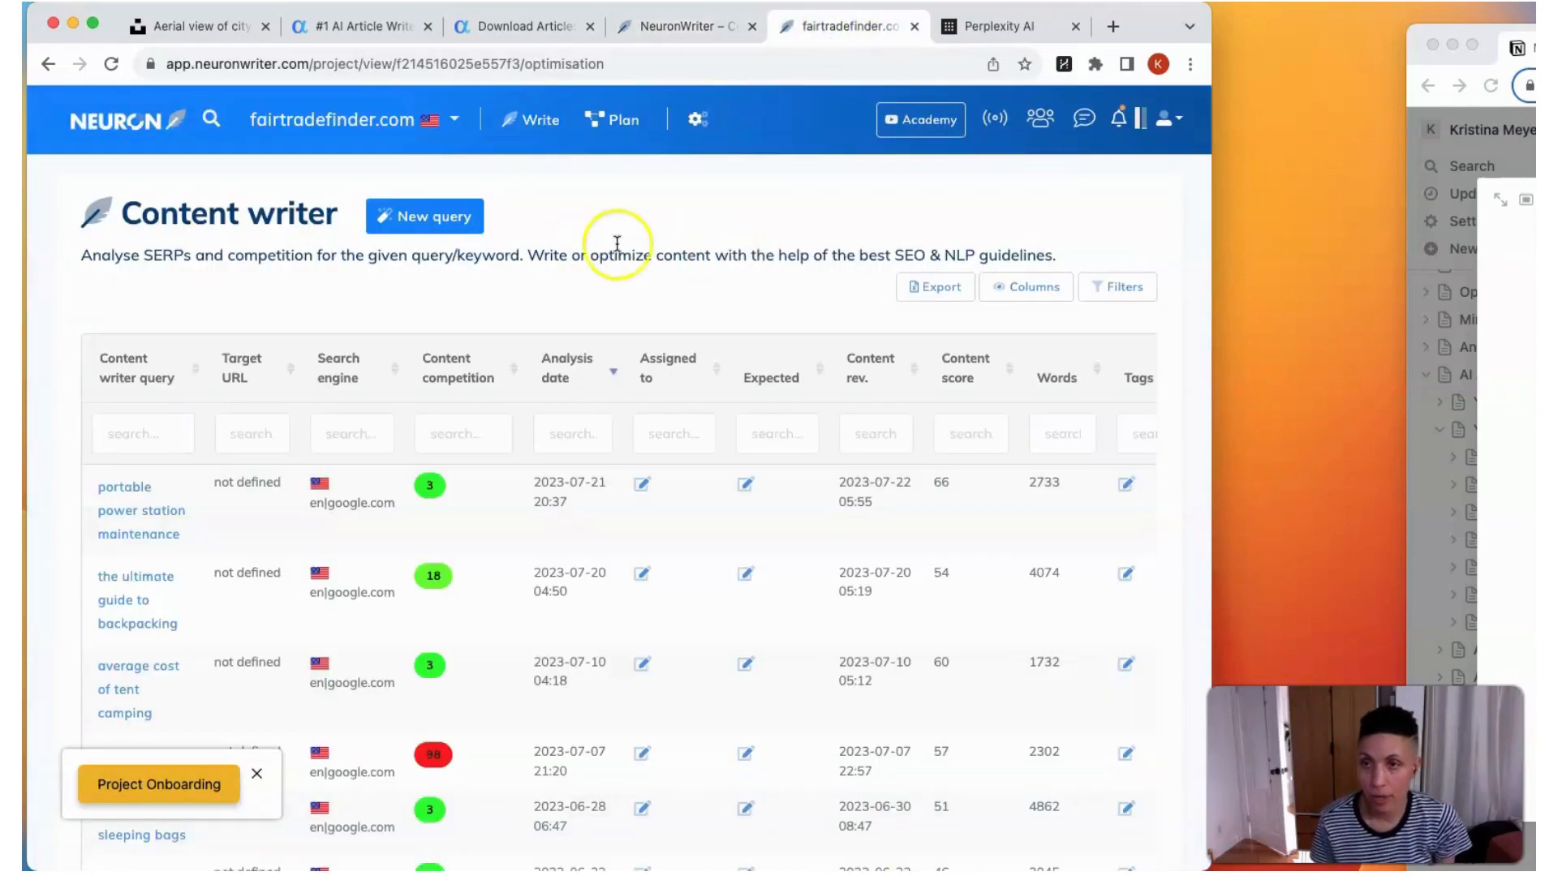
{"action": "left_click", "coordinate": [436, 218]}
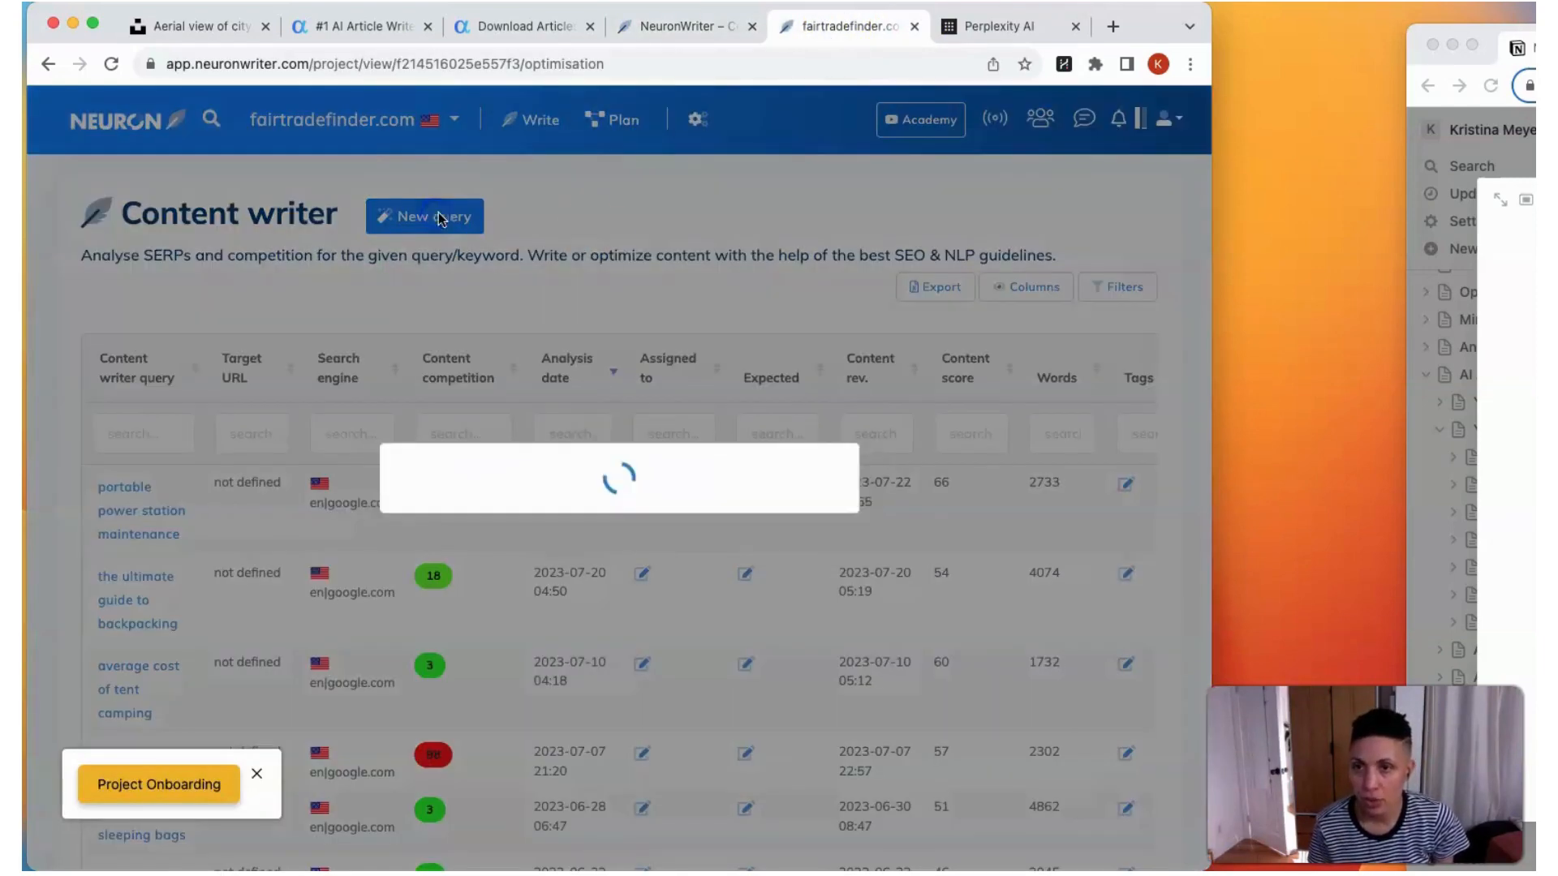
{"action": "left_click", "coordinate": [322, 527]}
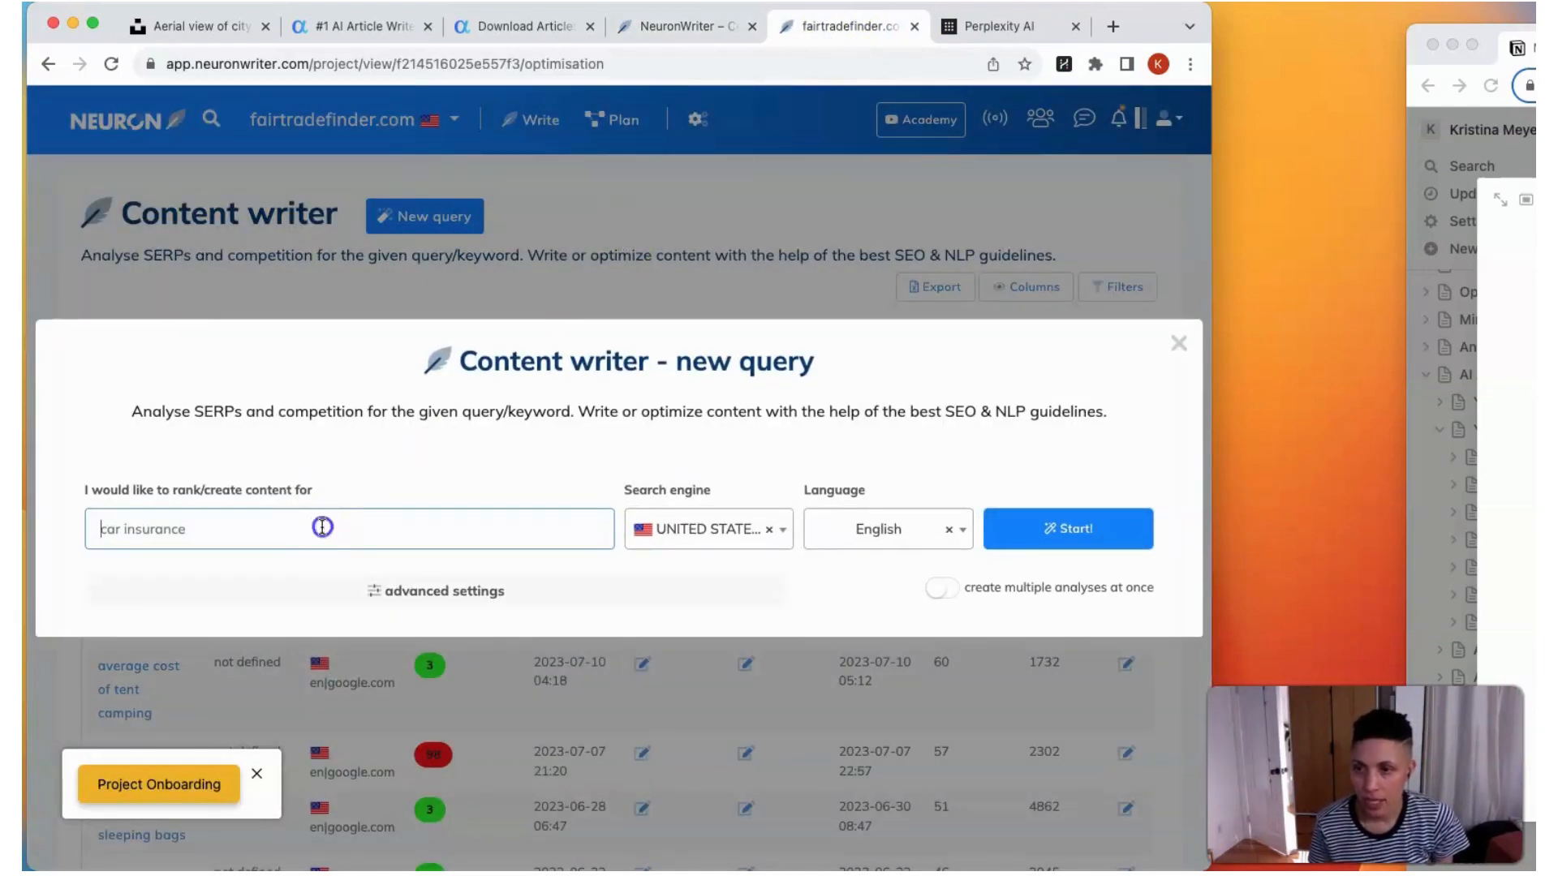
{"action": "type", "text": "Camping Stoves"}
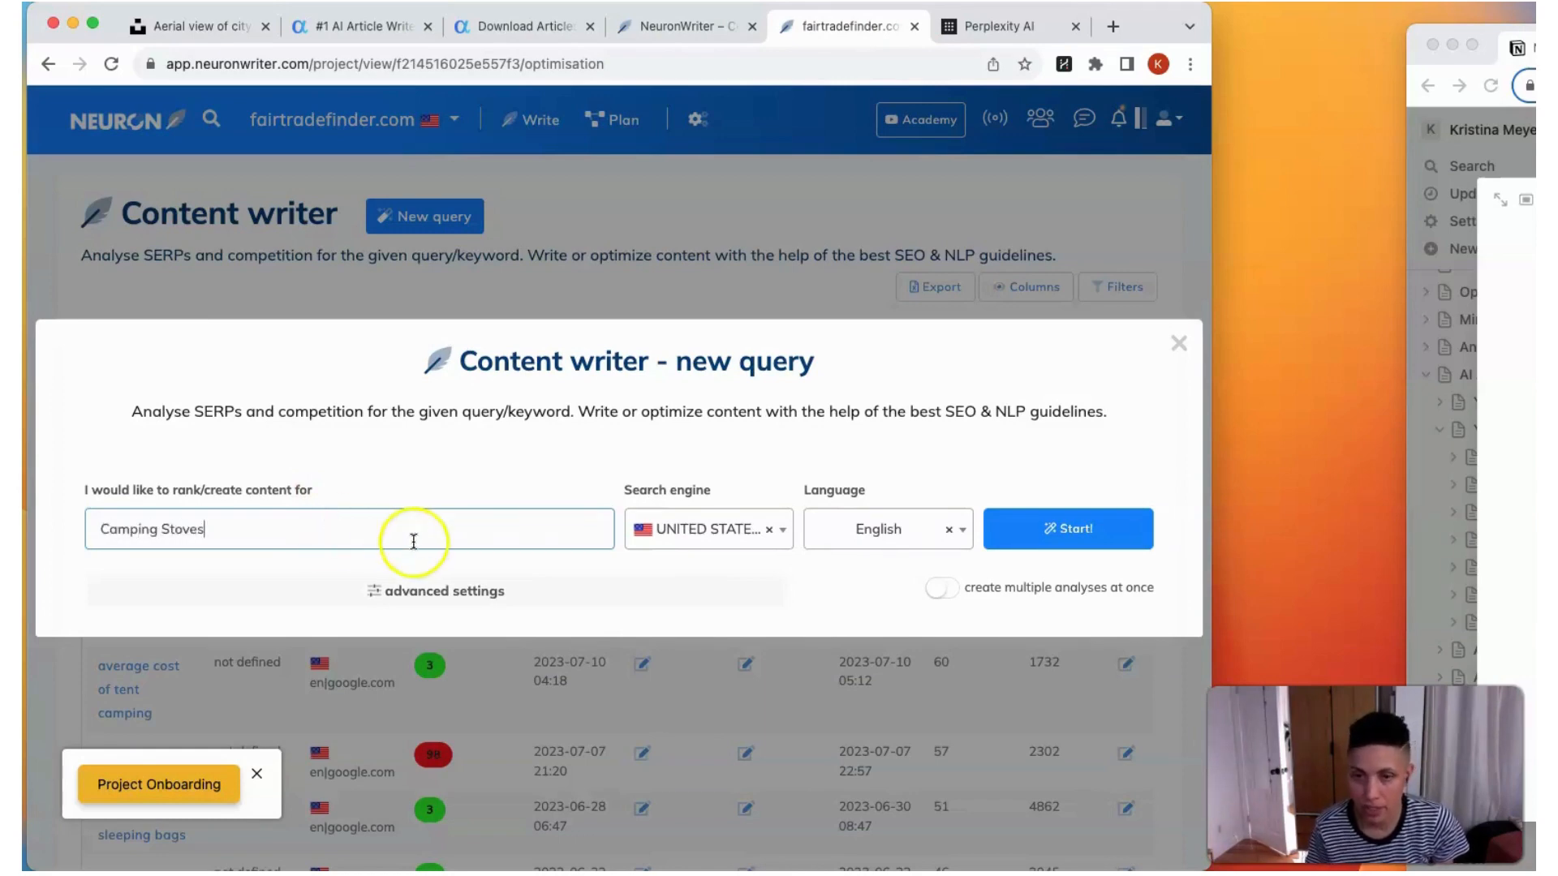
{"action": "left_click", "coordinate": [1050, 528]}
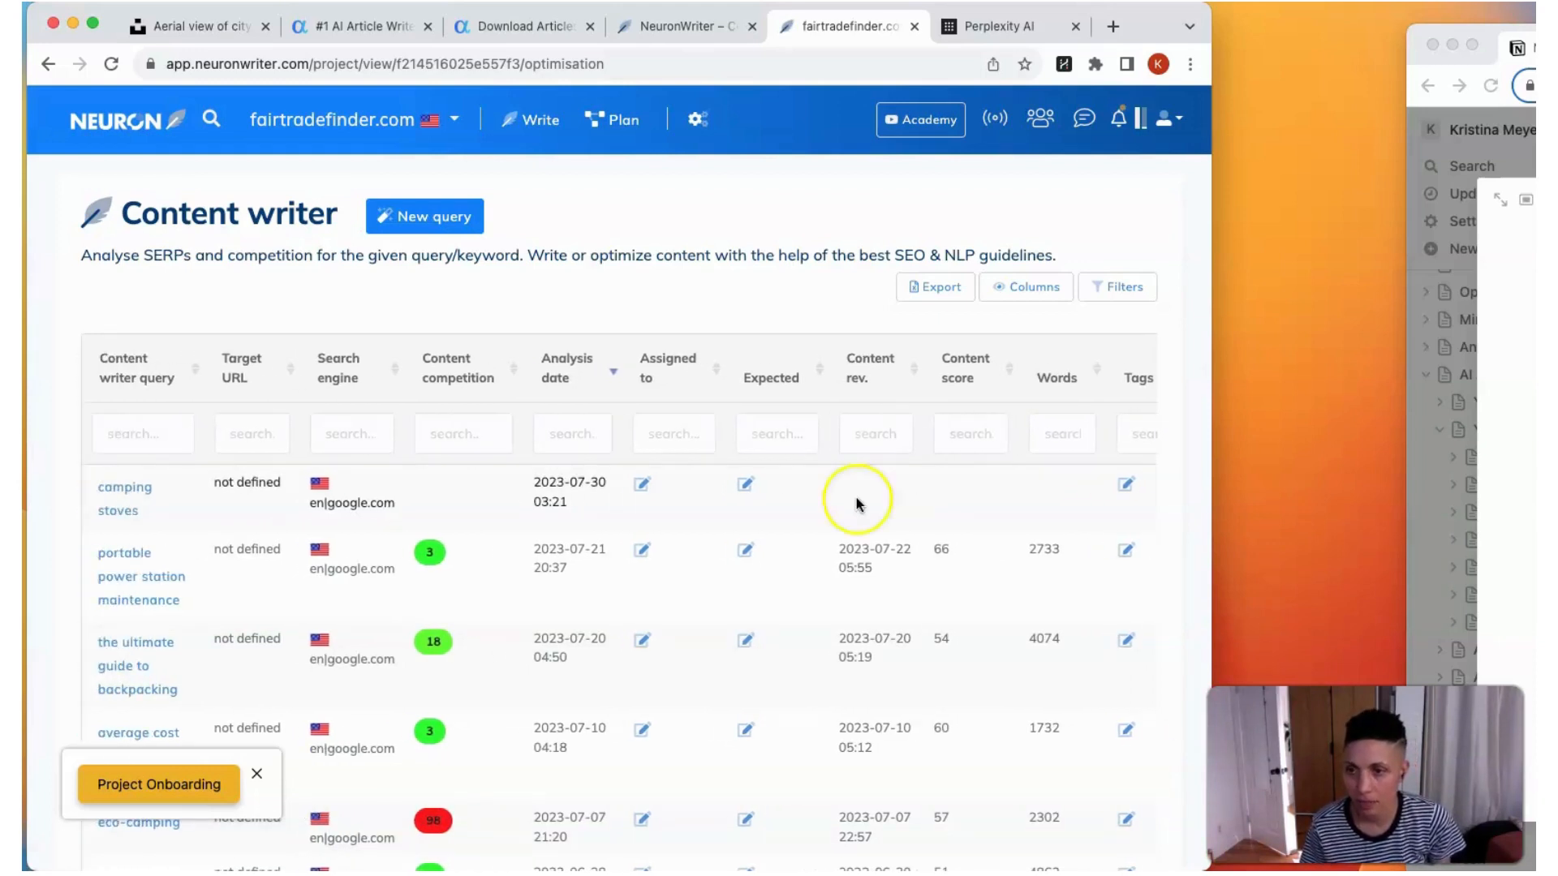
Step: Open the camping stoves analysis, continue with the top 10 competitors selected, and paste the copied article into the content editor
{"action": "scroll", "coordinate": [462, 579], "scroll_direction": "down", "scroll_amount": 2}
{"action": "left_click", "coordinate": [126, 430]}
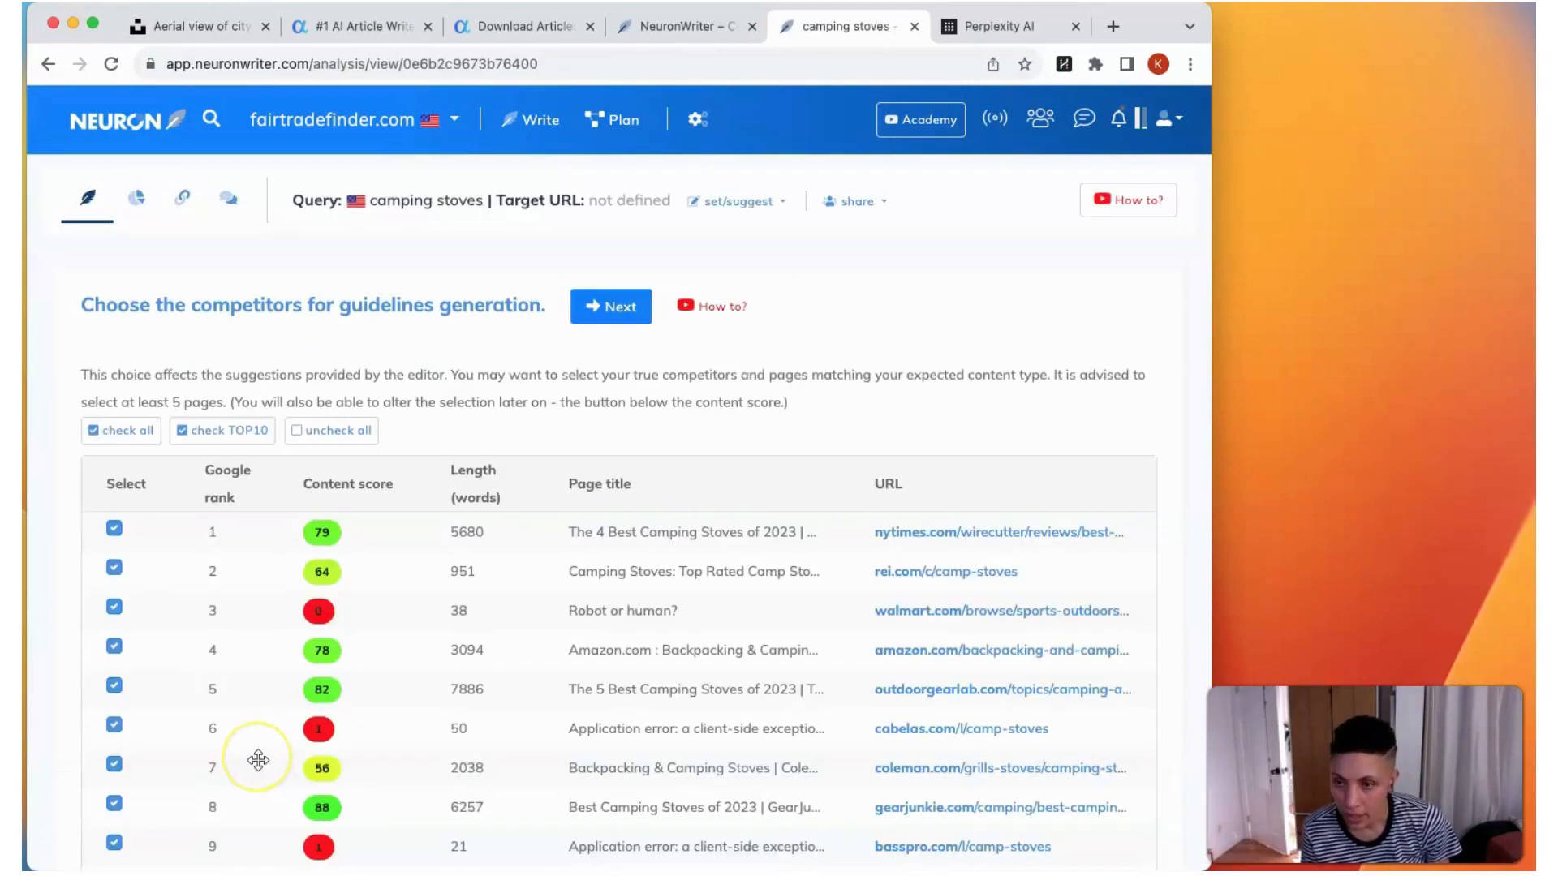
{"action": "scroll", "coordinate": [258, 760], "scroll_direction": "down", "scroll_amount": 4}
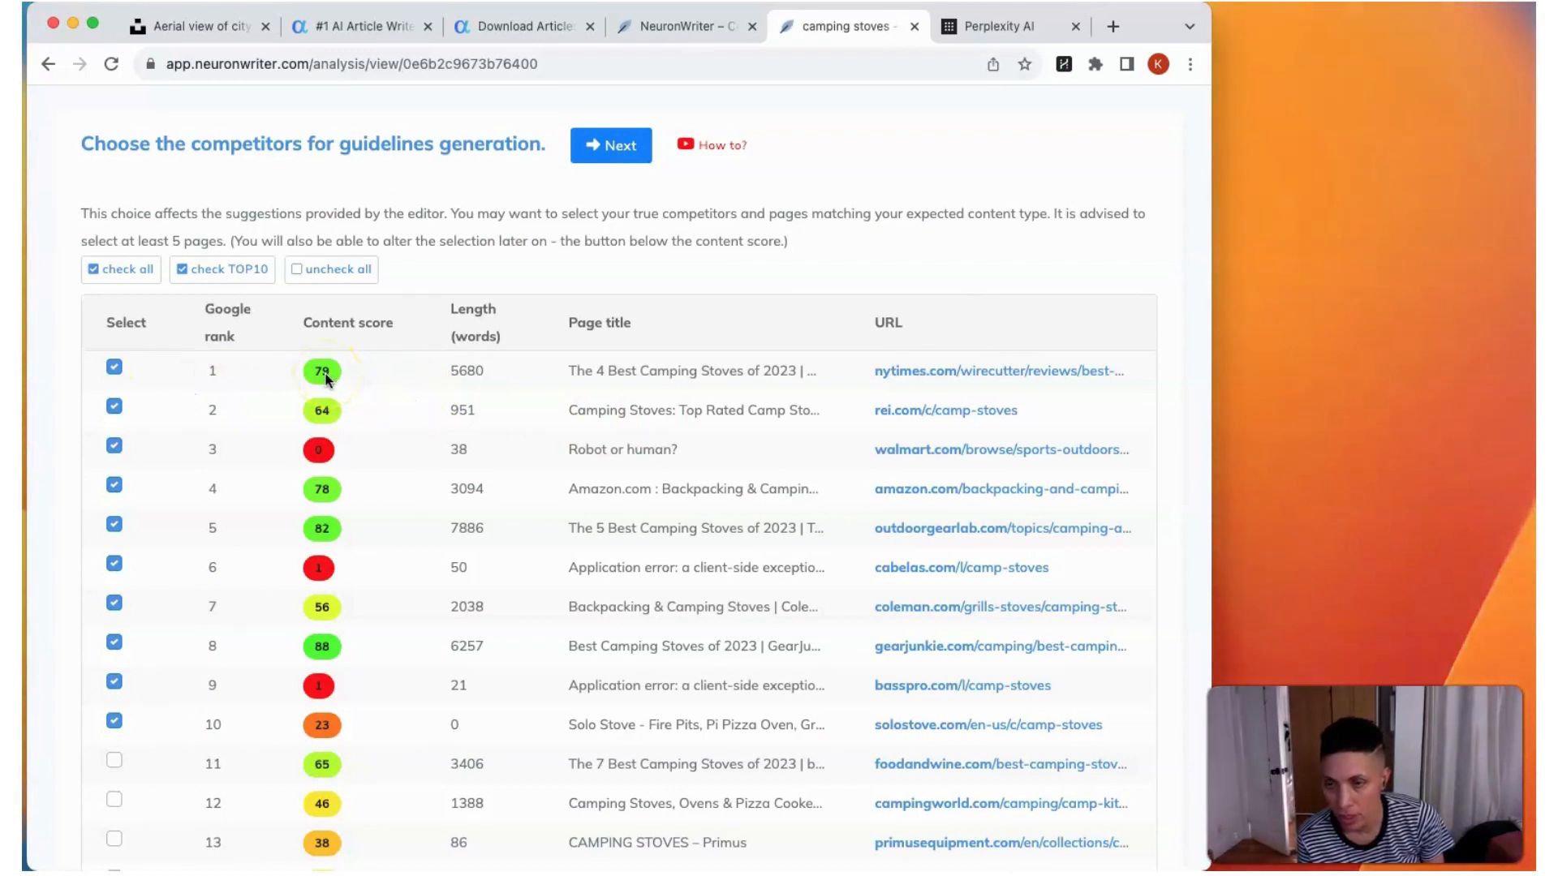
{"action": "scroll", "coordinate": [374, 421], "scroll_direction": "up", "scroll_amount": 1}
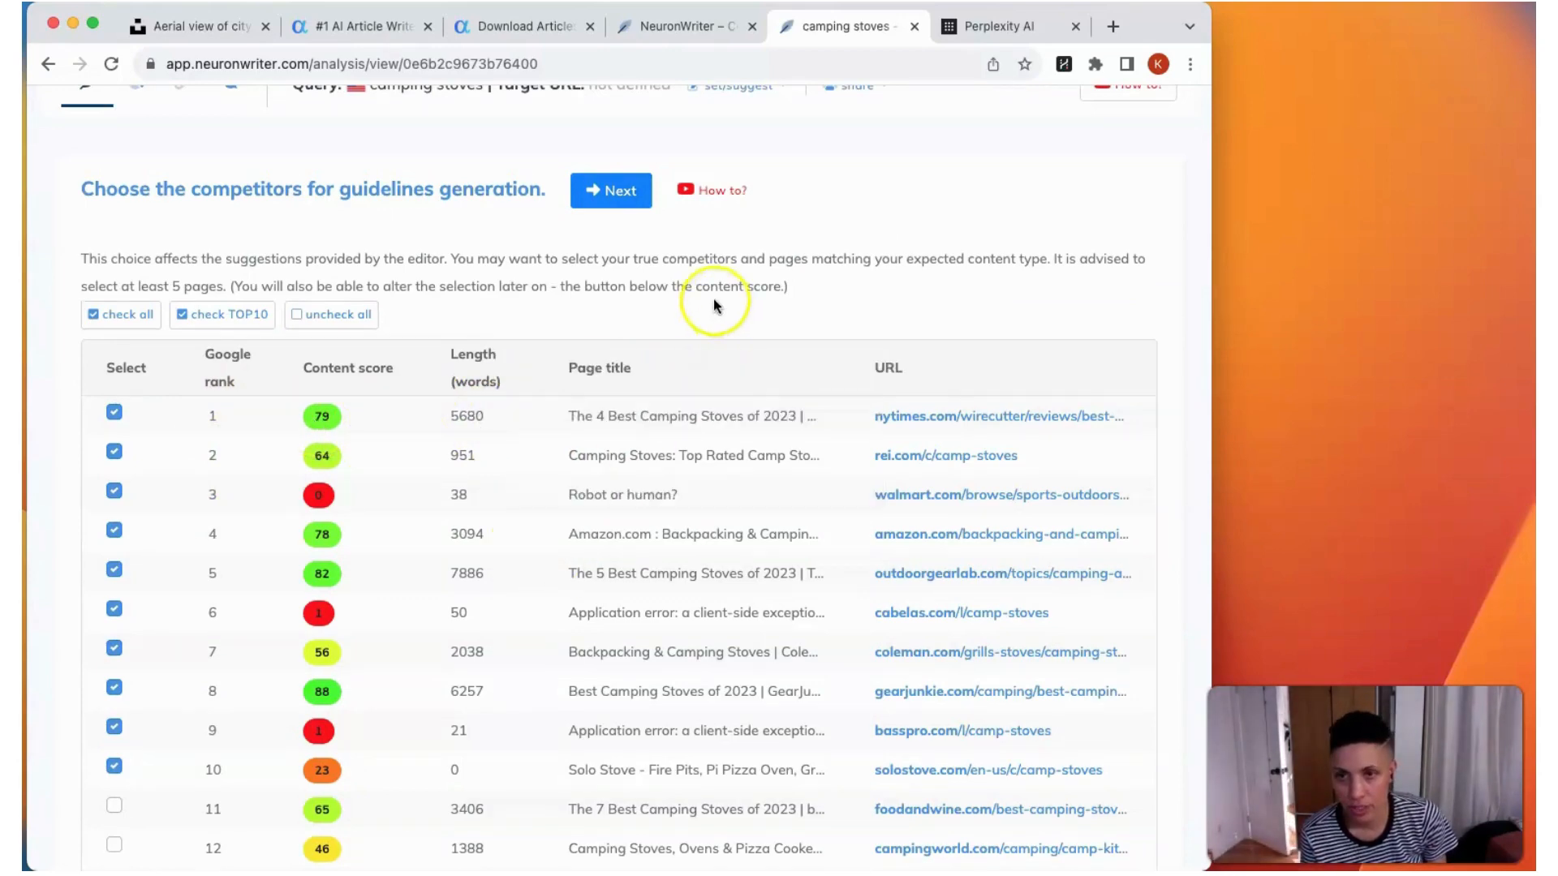
{"action": "left_click", "coordinate": [613, 191]}
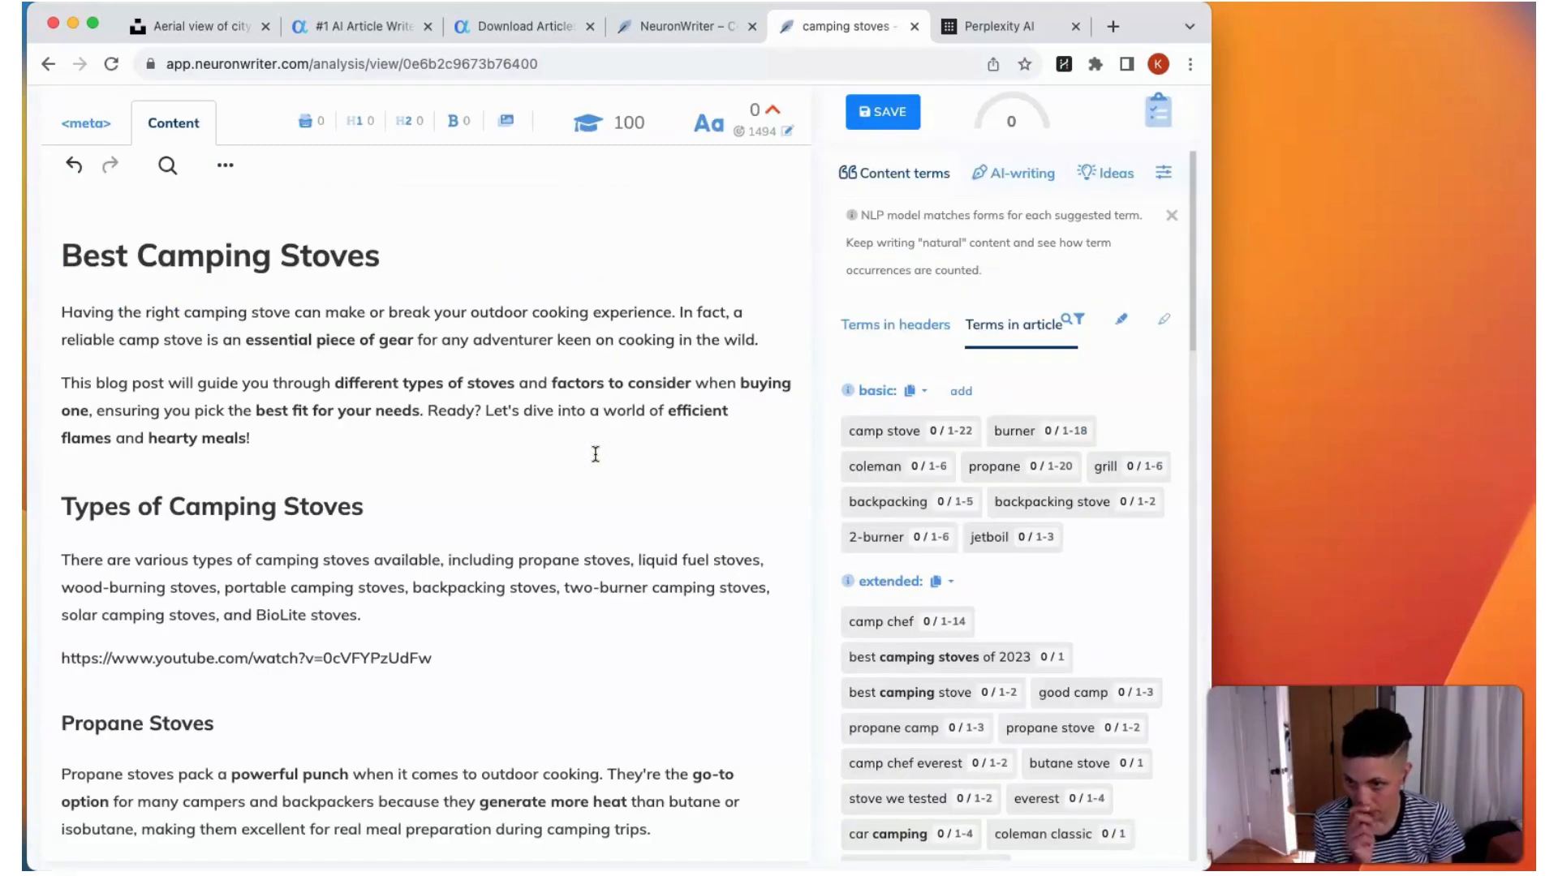
Step: Check the pasted article's content score and read through its stove type and buying factor sections down to the comparison table
{"action": "scroll", "coordinate": [595, 455], "scroll_direction": "up", "scroll_amount": 3}
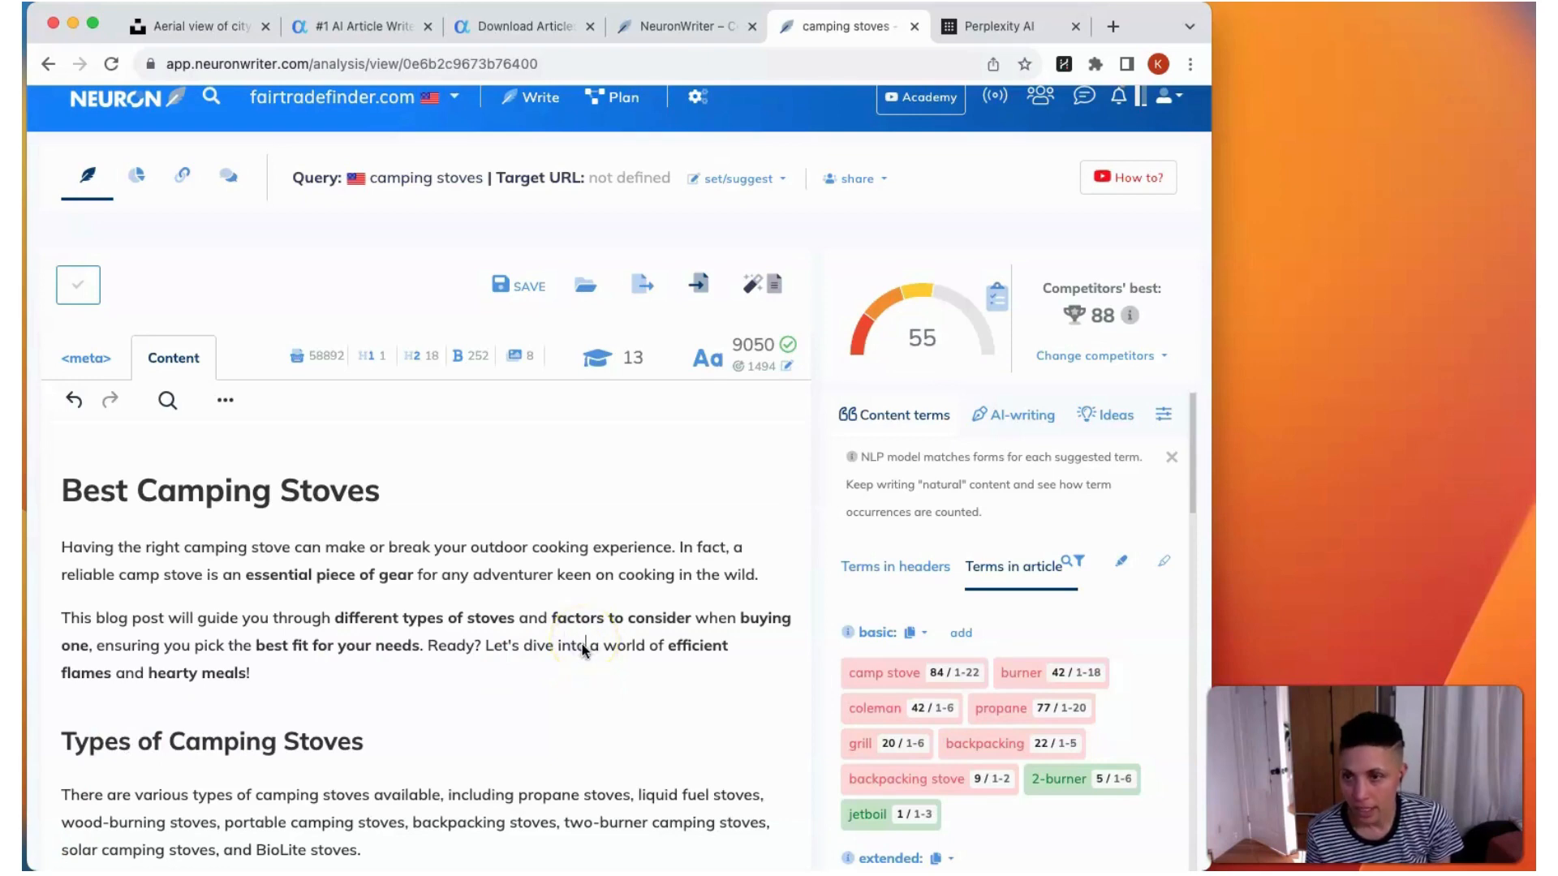
{"action": "scroll", "coordinate": [582, 644], "scroll_direction": "down", "scroll_amount": 3}
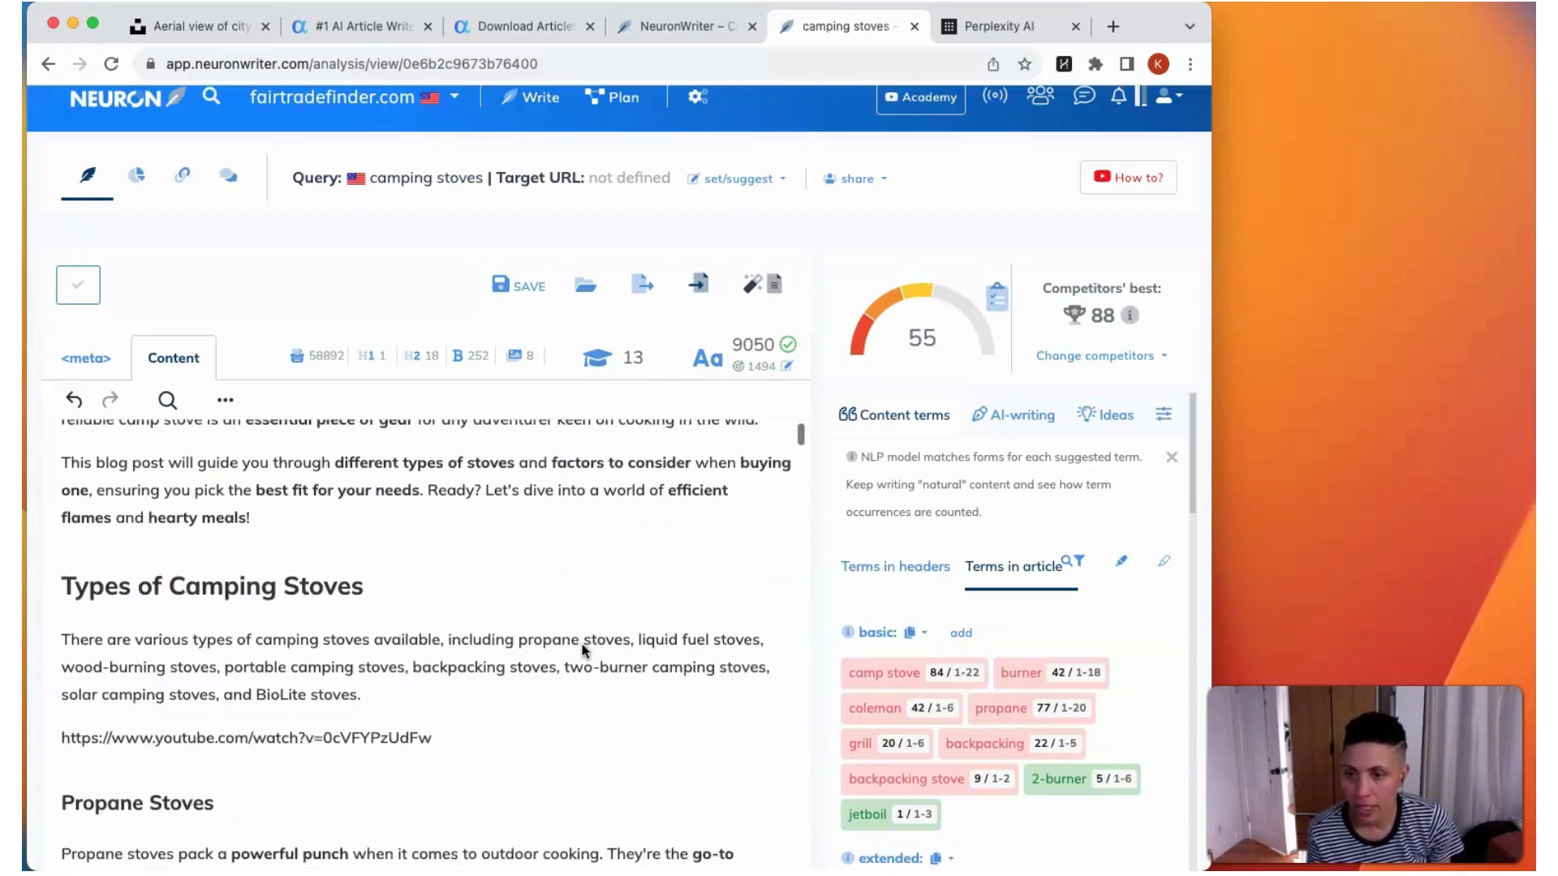
{"action": "scroll", "coordinate": [582, 649], "scroll_direction": "down", "scroll_amount": 4}
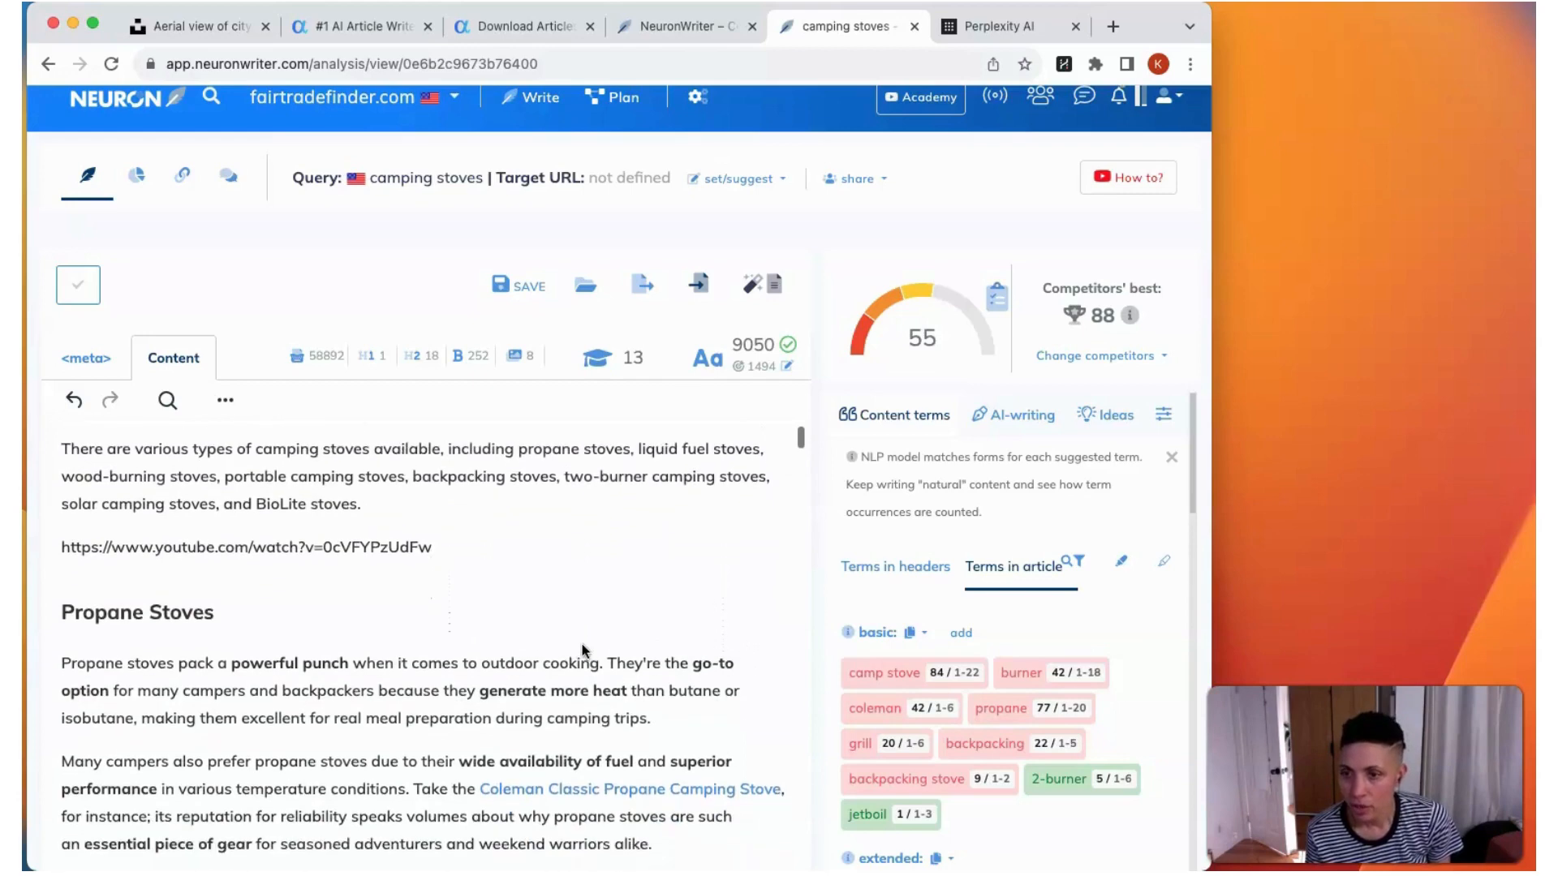
{"action": "scroll", "coordinate": [581, 649], "scroll_direction": "down", "scroll_amount": 5}
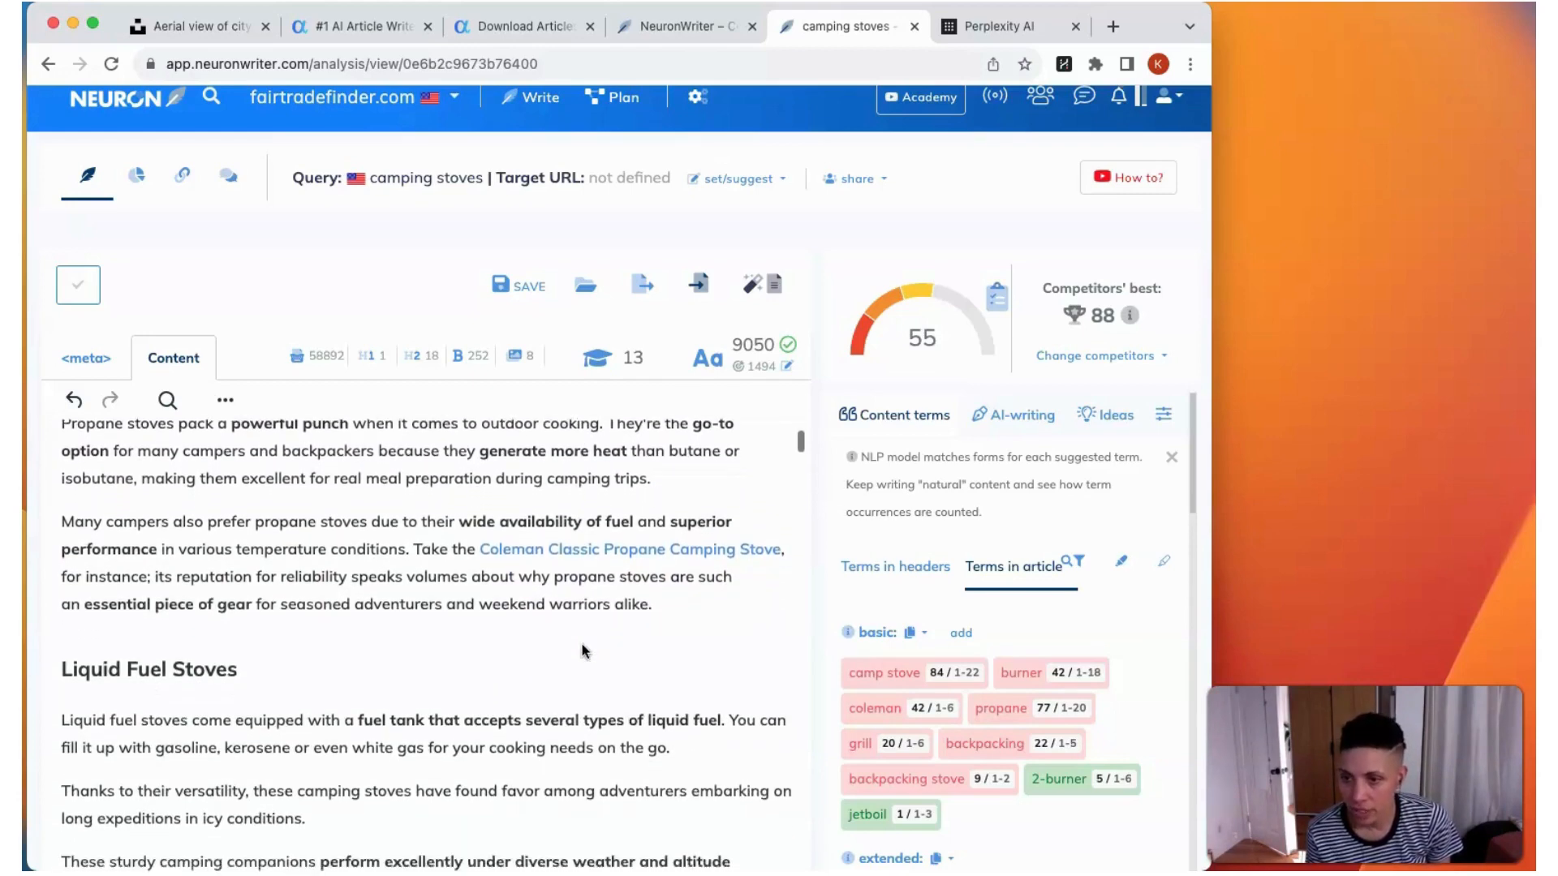
{"action": "scroll", "coordinate": [581, 648], "scroll_direction": "down", "scroll_amount": 15}
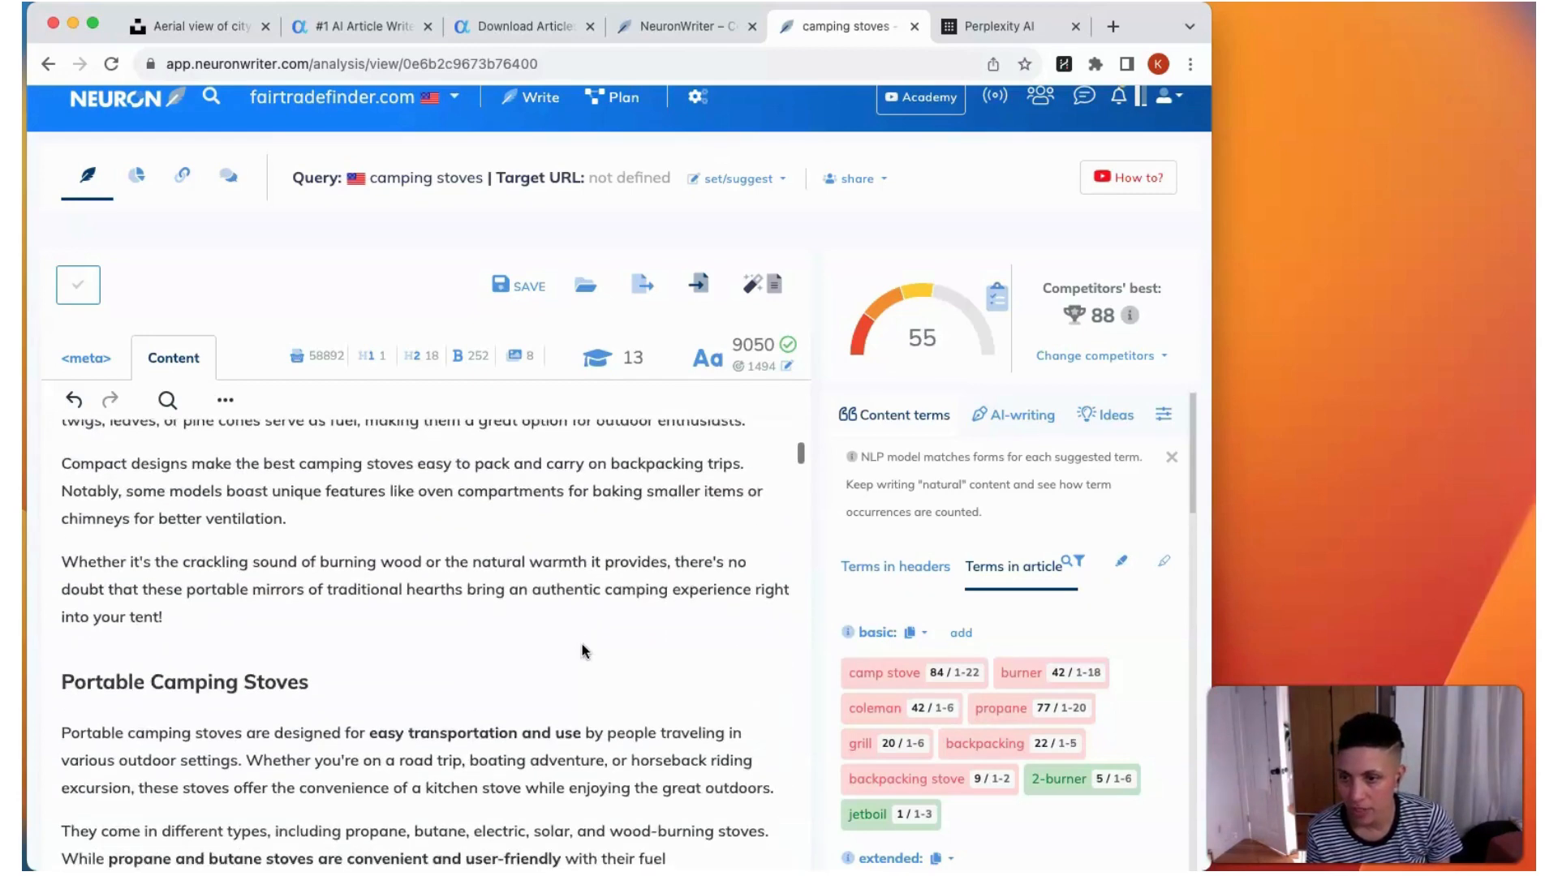
{"action": "scroll", "coordinate": [582, 650], "scroll_direction": "down", "scroll_amount": 20}
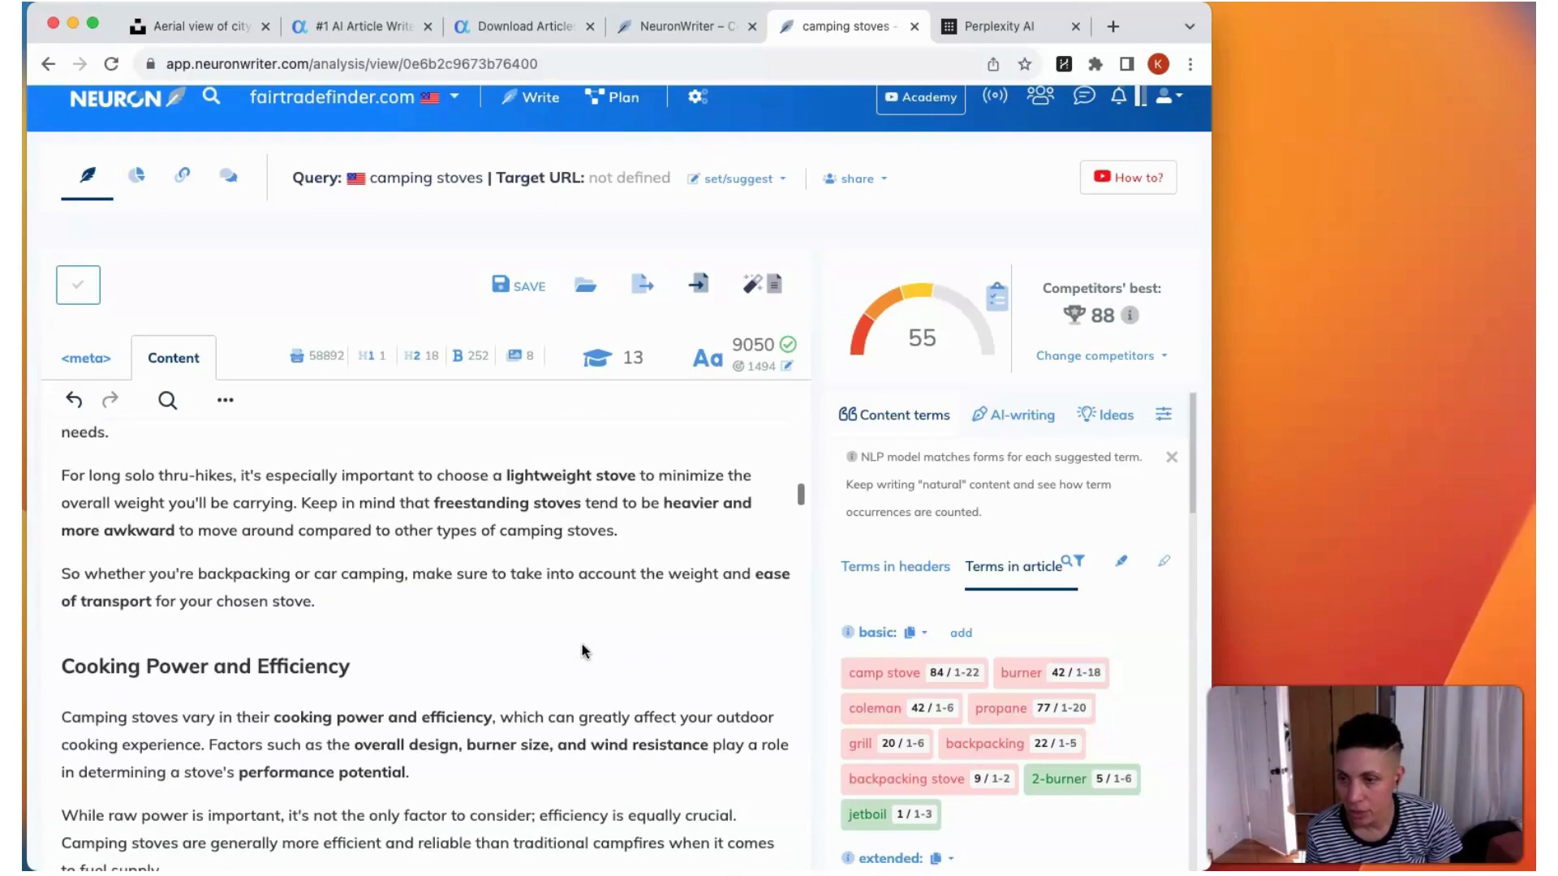
{"action": "scroll", "coordinate": [582, 651], "scroll_direction": "down", "scroll_amount": 20}
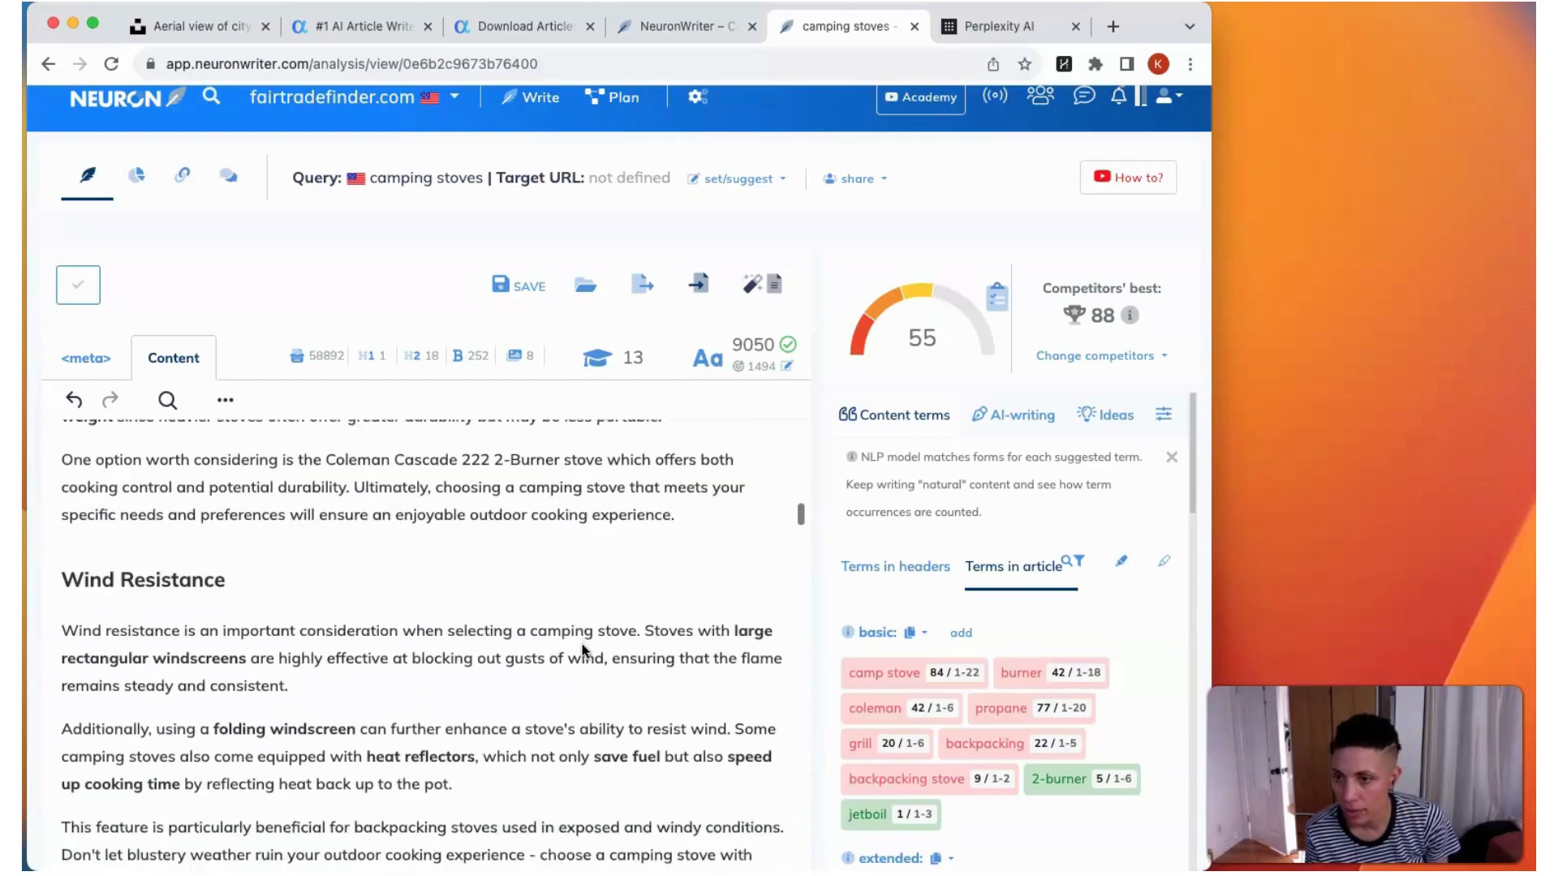
{"action": "scroll", "coordinate": [581, 649], "scroll_direction": "down", "scroll_amount": 20}
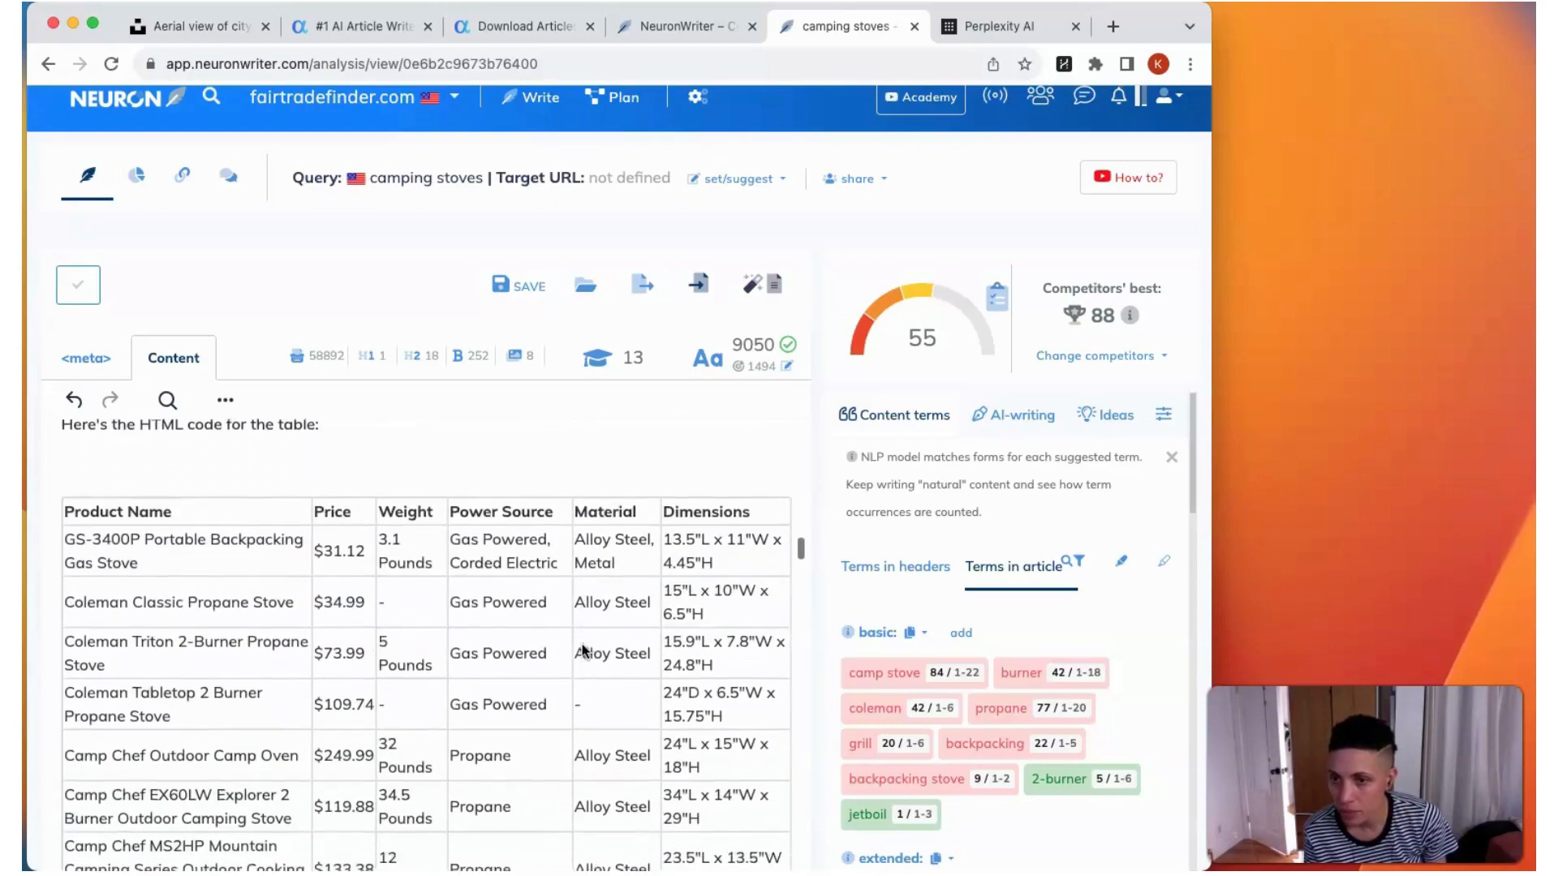
Step: Examine the article's Comparison Table and the Quick Recommendation section with its linked product list
{"action": "scroll", "coordinate": [582, 649], "scroll_direction": "up", "scroll_amount": 4}
{"action": "left_click", "coordinate": [578, 656]}
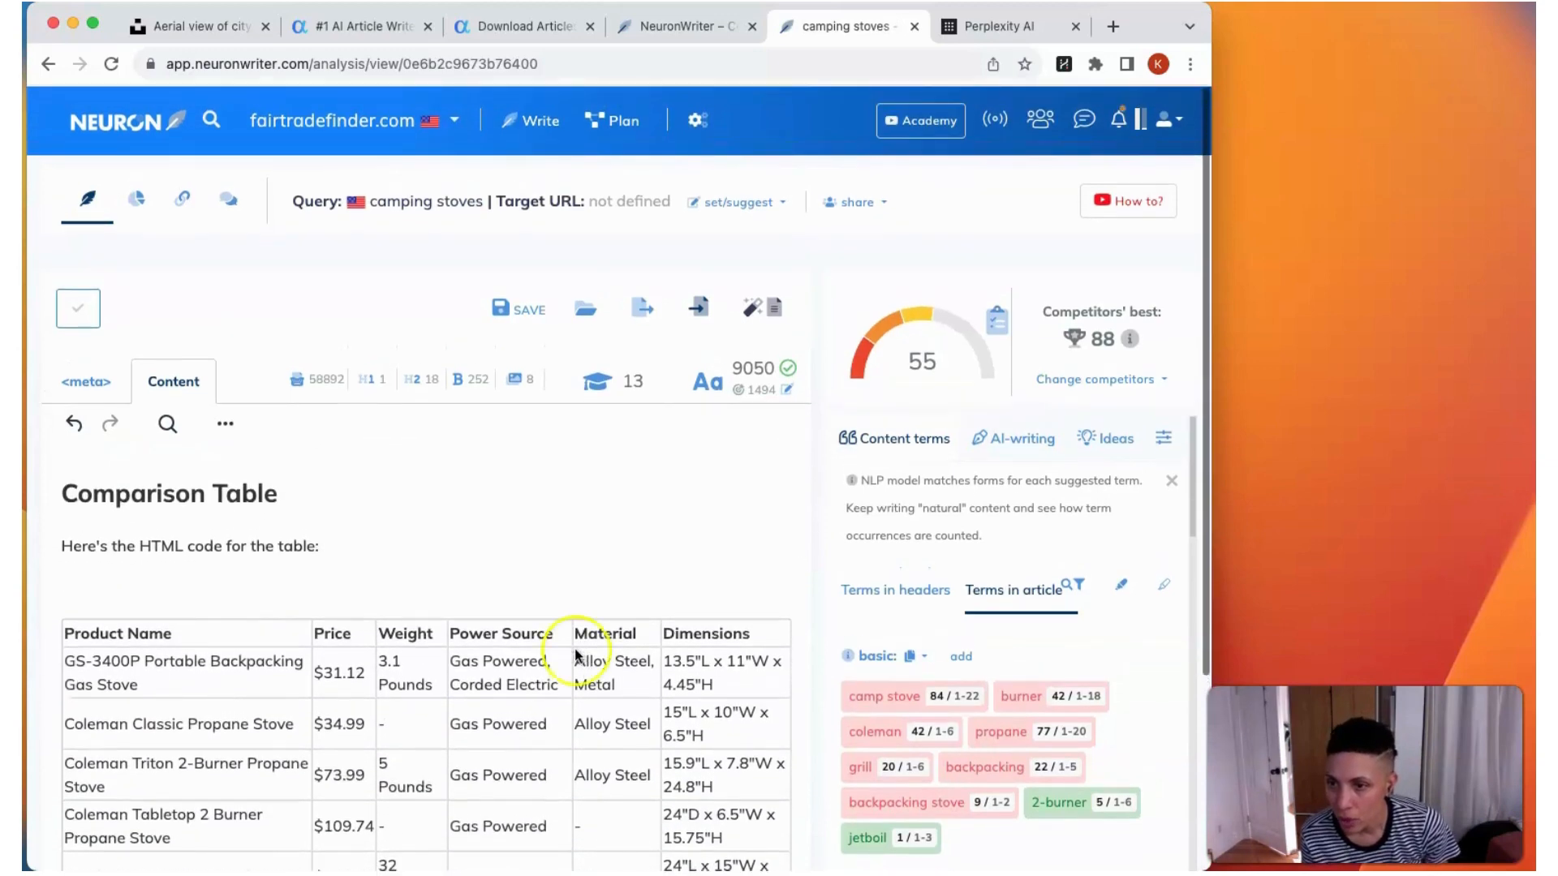
{"action": "scroll", "coordinate": [575, 654], "scroll_direction": "up", "scroll_amount": 3}
{"action": "scroll", "coordinate": [576, 654], "scroll_direction": "up", "scroll_amount": 4}
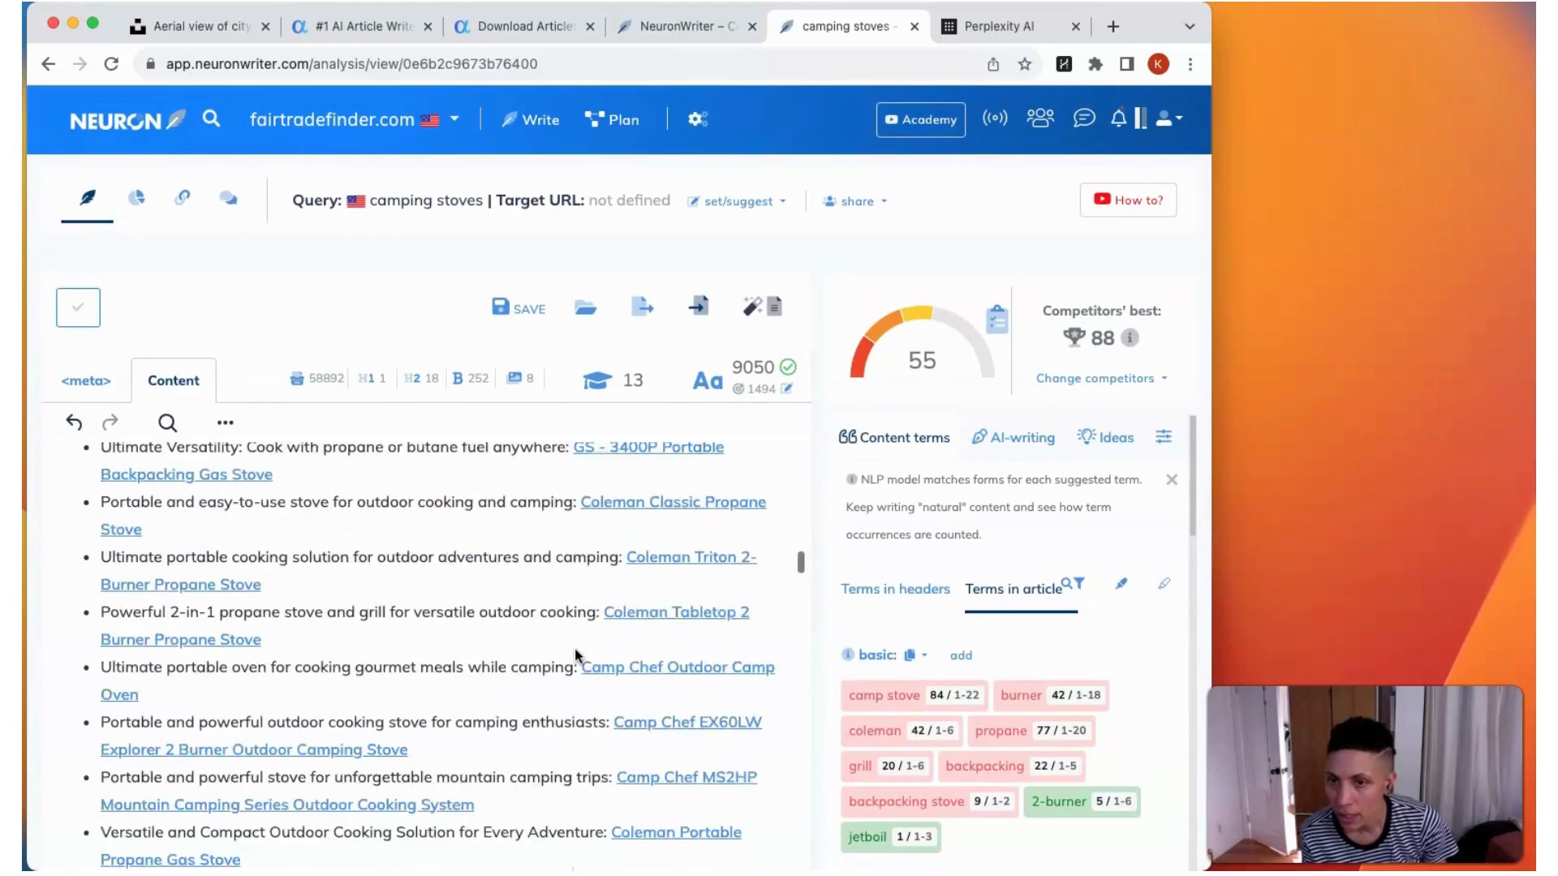
{"action": "scroll", "coordinate": [575, 649], "scroll_direction": "up", "scroll_amount": 3}
{"action": "left_click", "coordinate": [161, 526]}
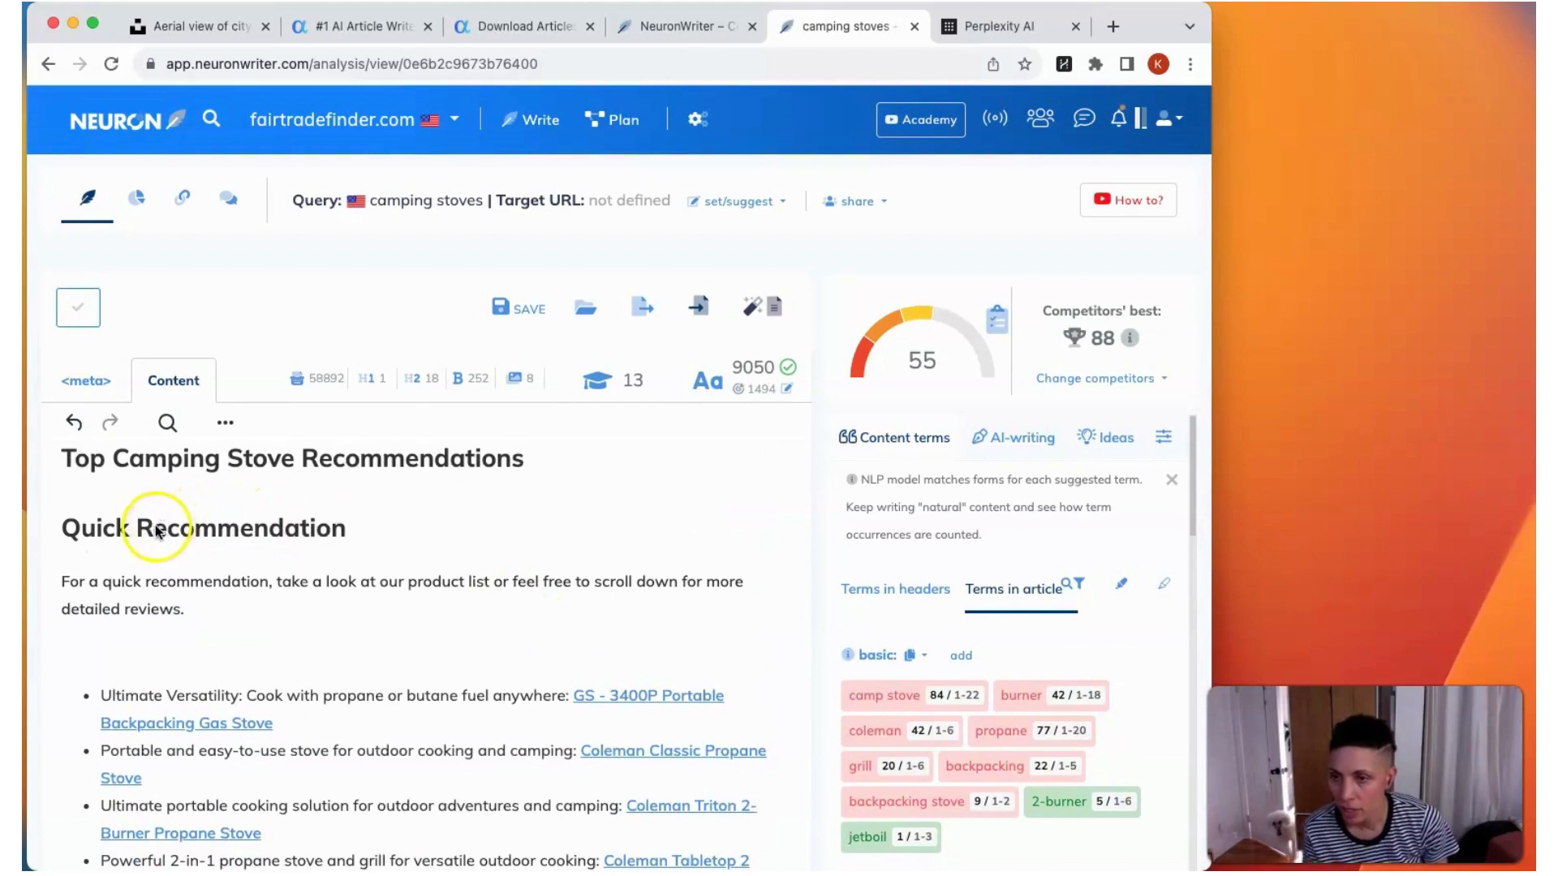
{"action": "left_click", "coordinate": [144, 583]}
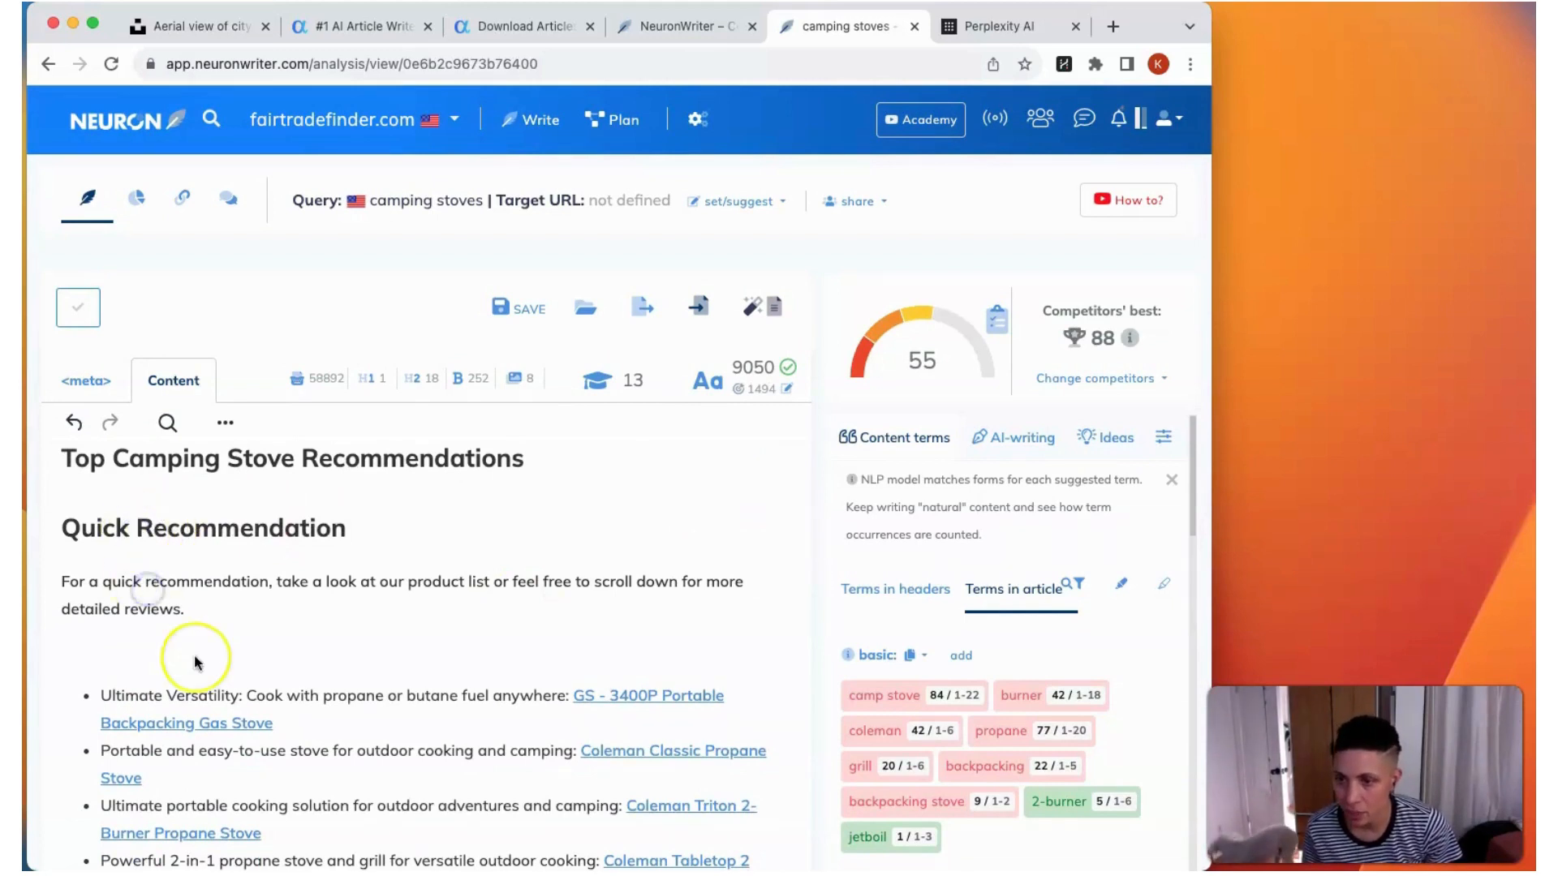
Step: Read the product taglines in the Quick Recommendation list and the product table covering price, weight, power source, material and dimensions
{"action": "scroll", "coordinate": [197, 660], "scroll_direction": "down", "scroll_amount": 2}
{"action": "scroll", "coordinate": [194, 661], "scroll_direction": "down", "scroll_amount": 2}
{"action": "left_click", "coordinate": [360, 526]}
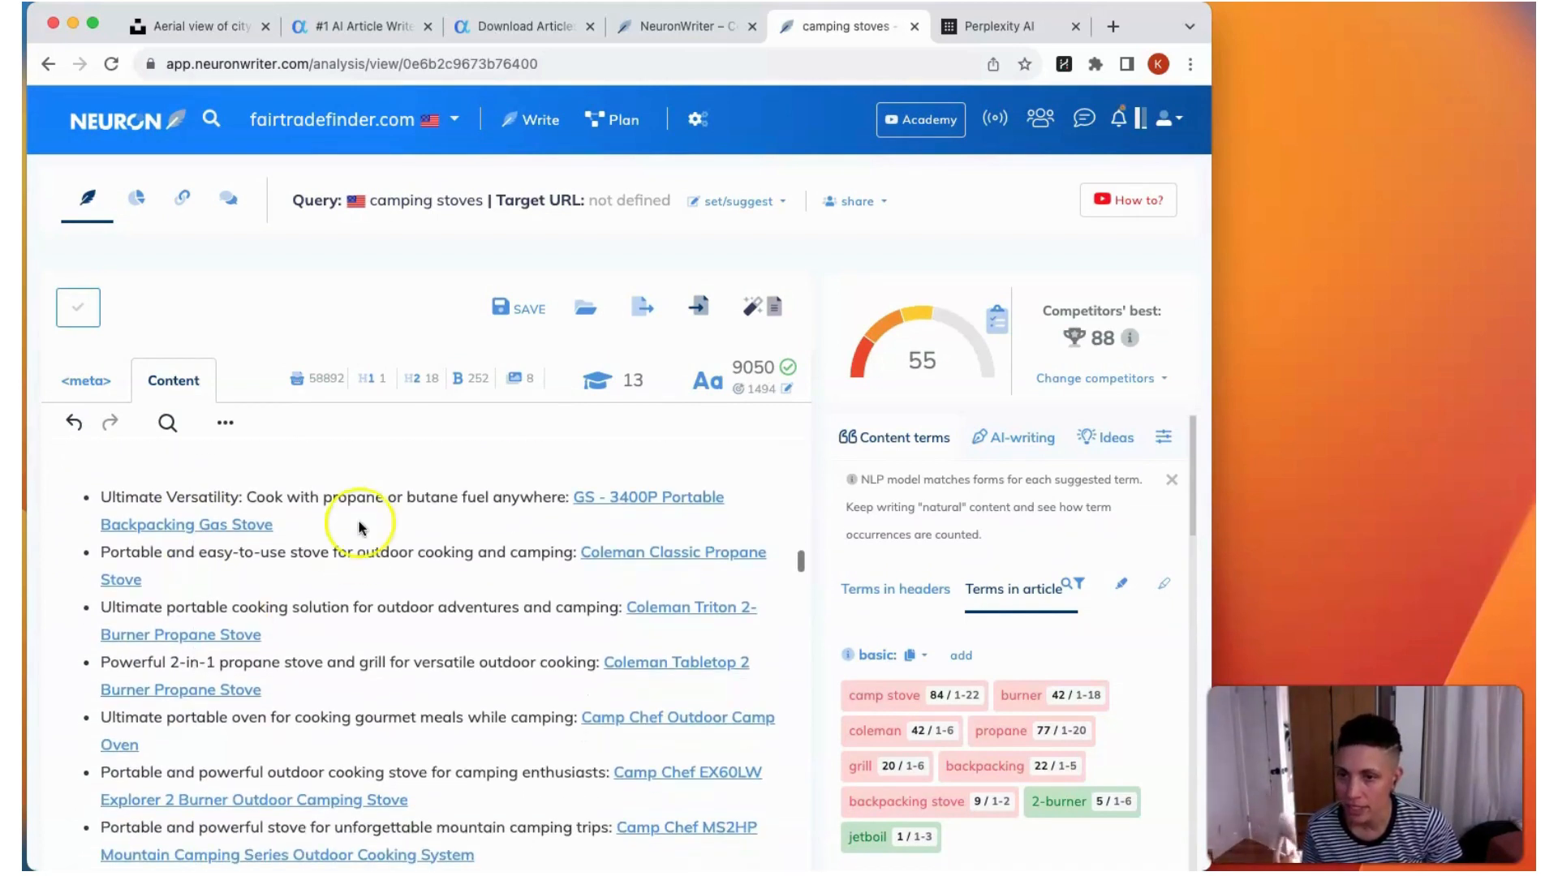
{"action": "left_click", "coordinate": [198, 494]}
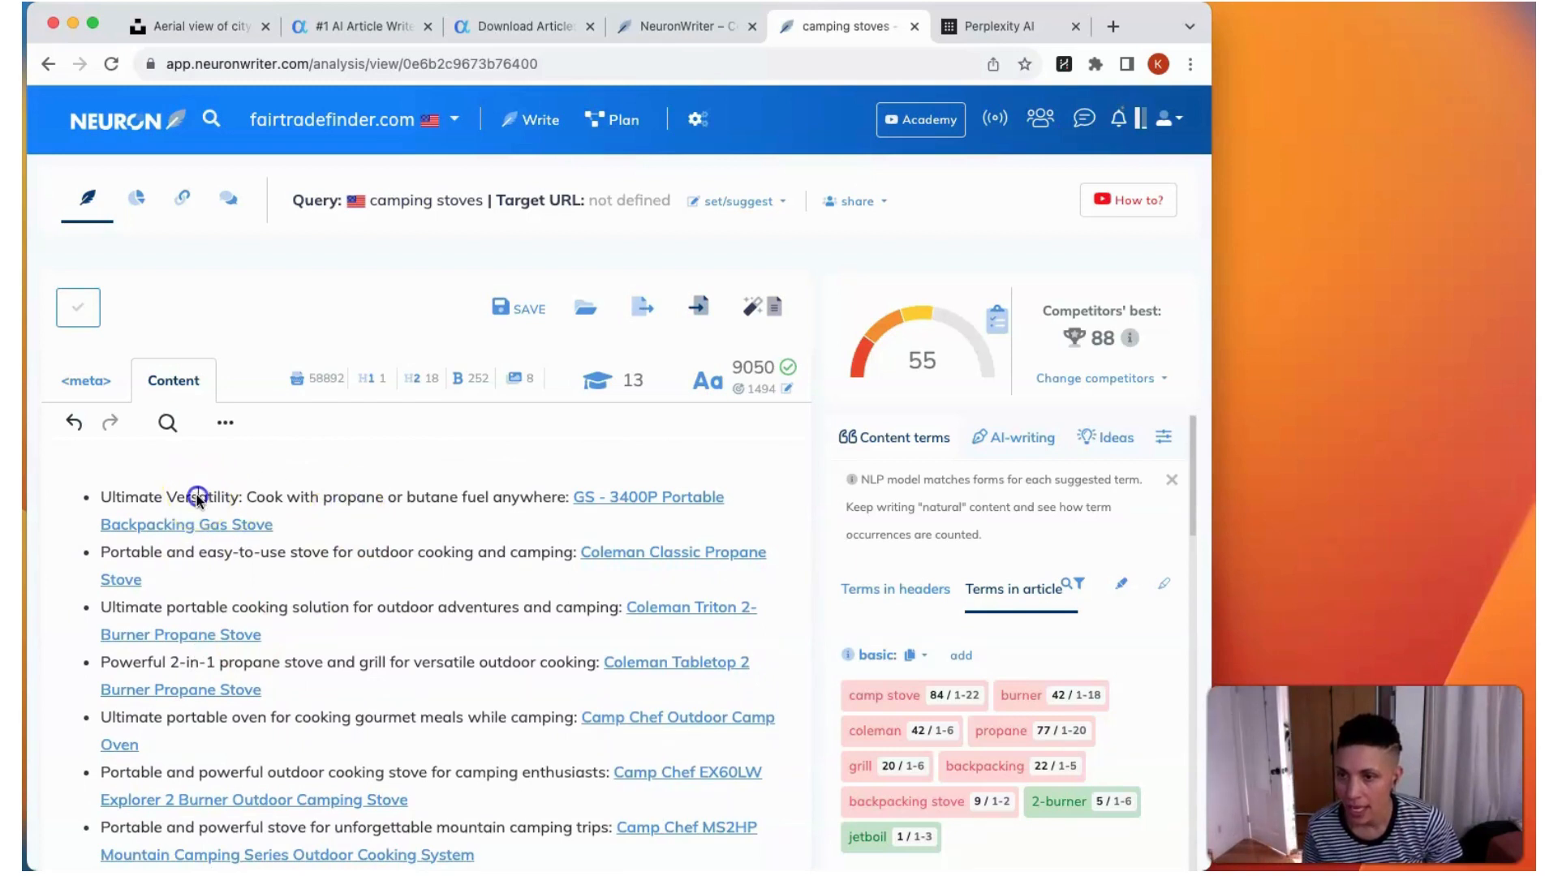
{"action": "left_click_drag", "start_coordinate": [156, 501], "coordinate": [238, 503]}
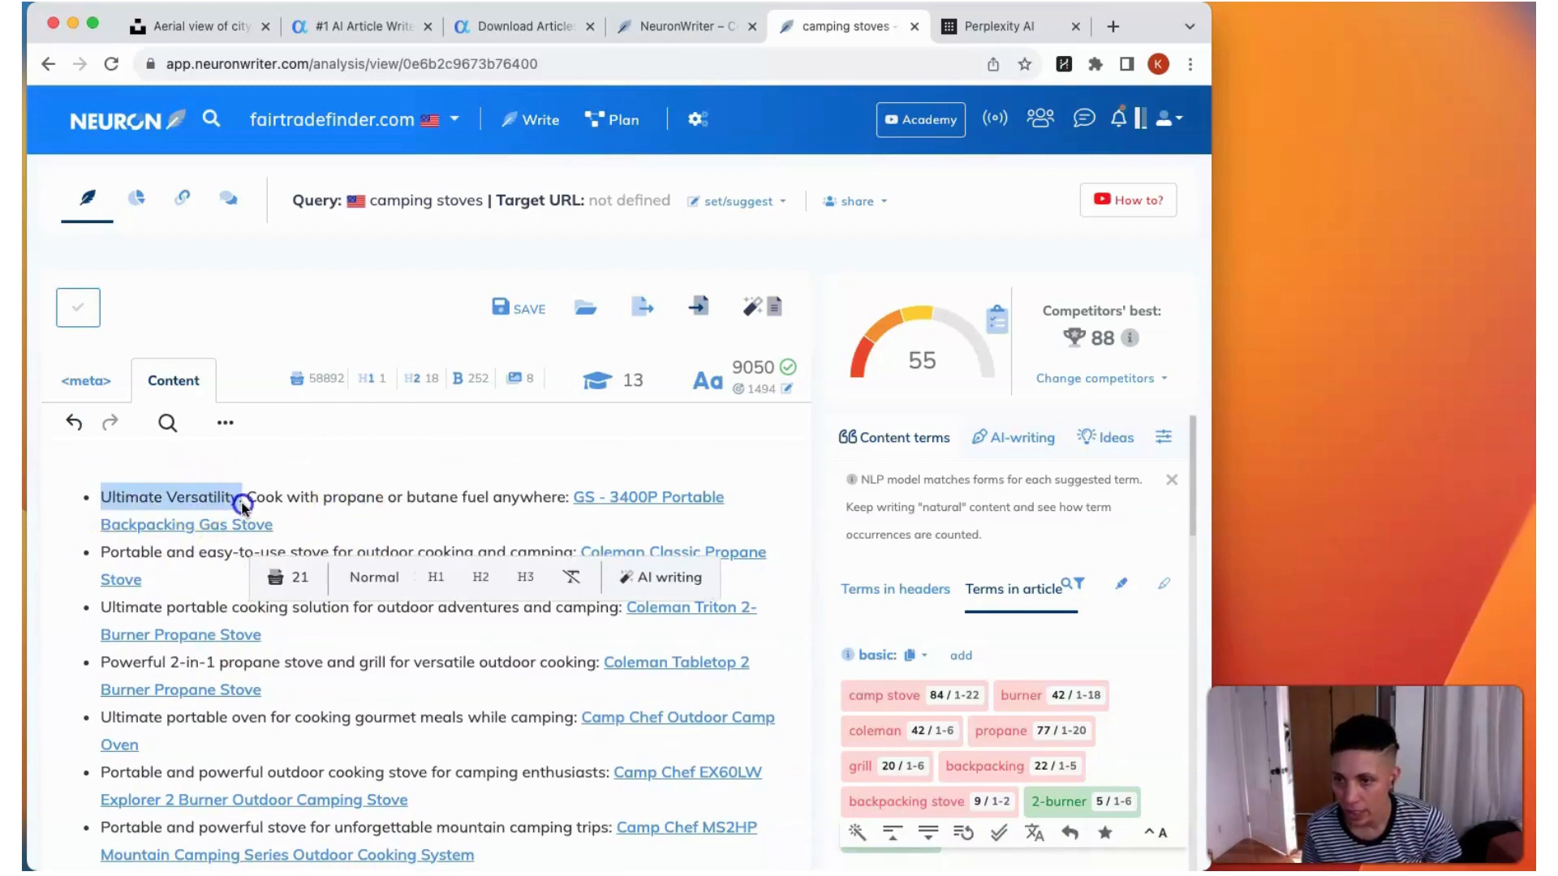
{"action": "left_click", "coordinate": [204, 558]}
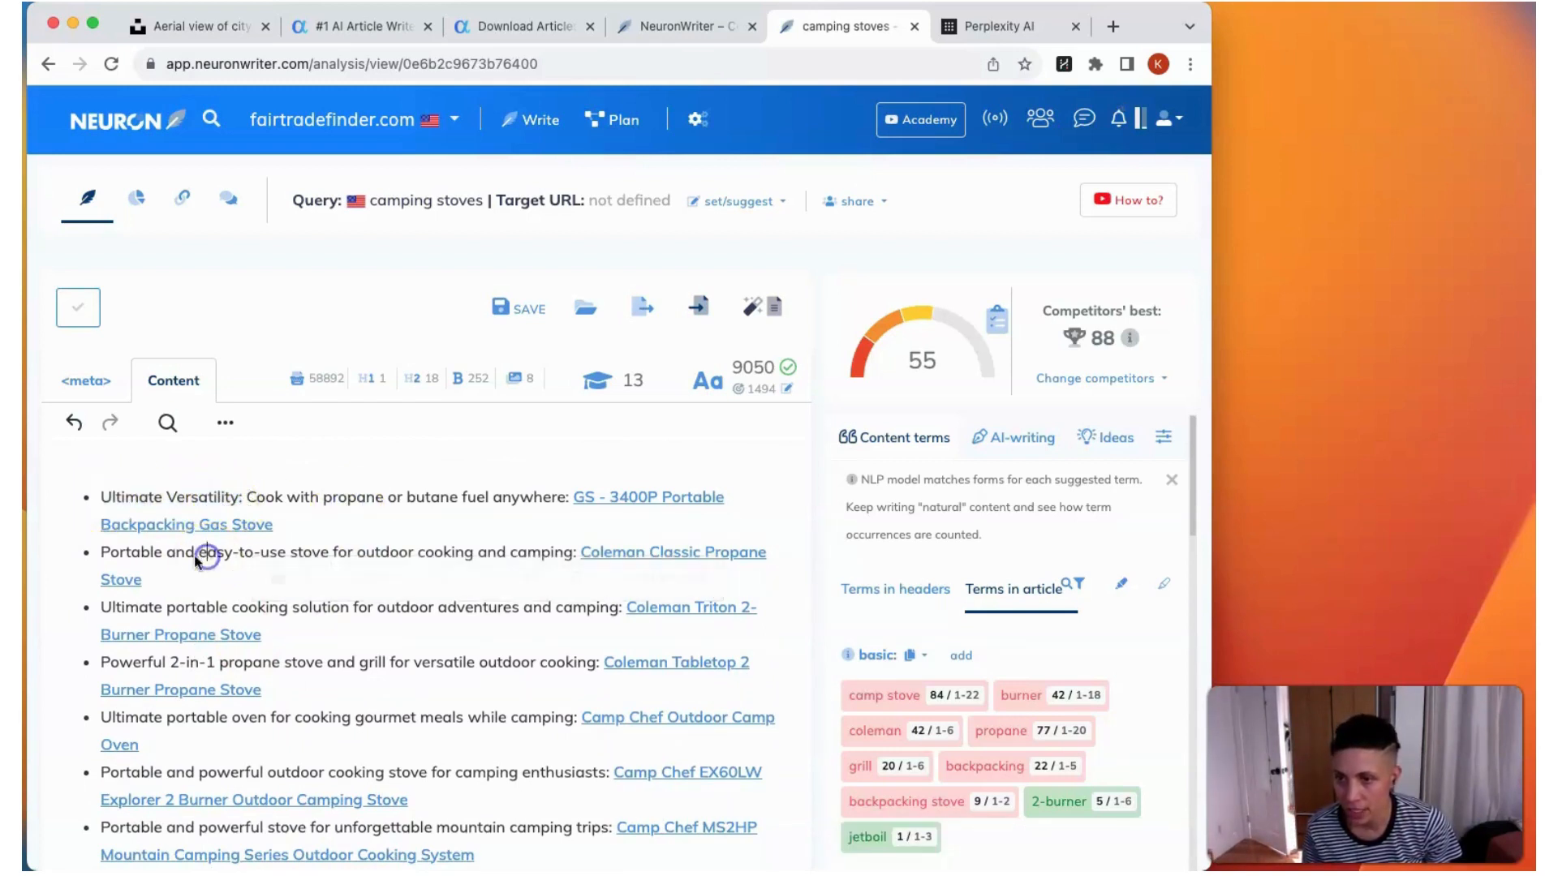
{"action": "left_click", "coordinate": [183, 611]}
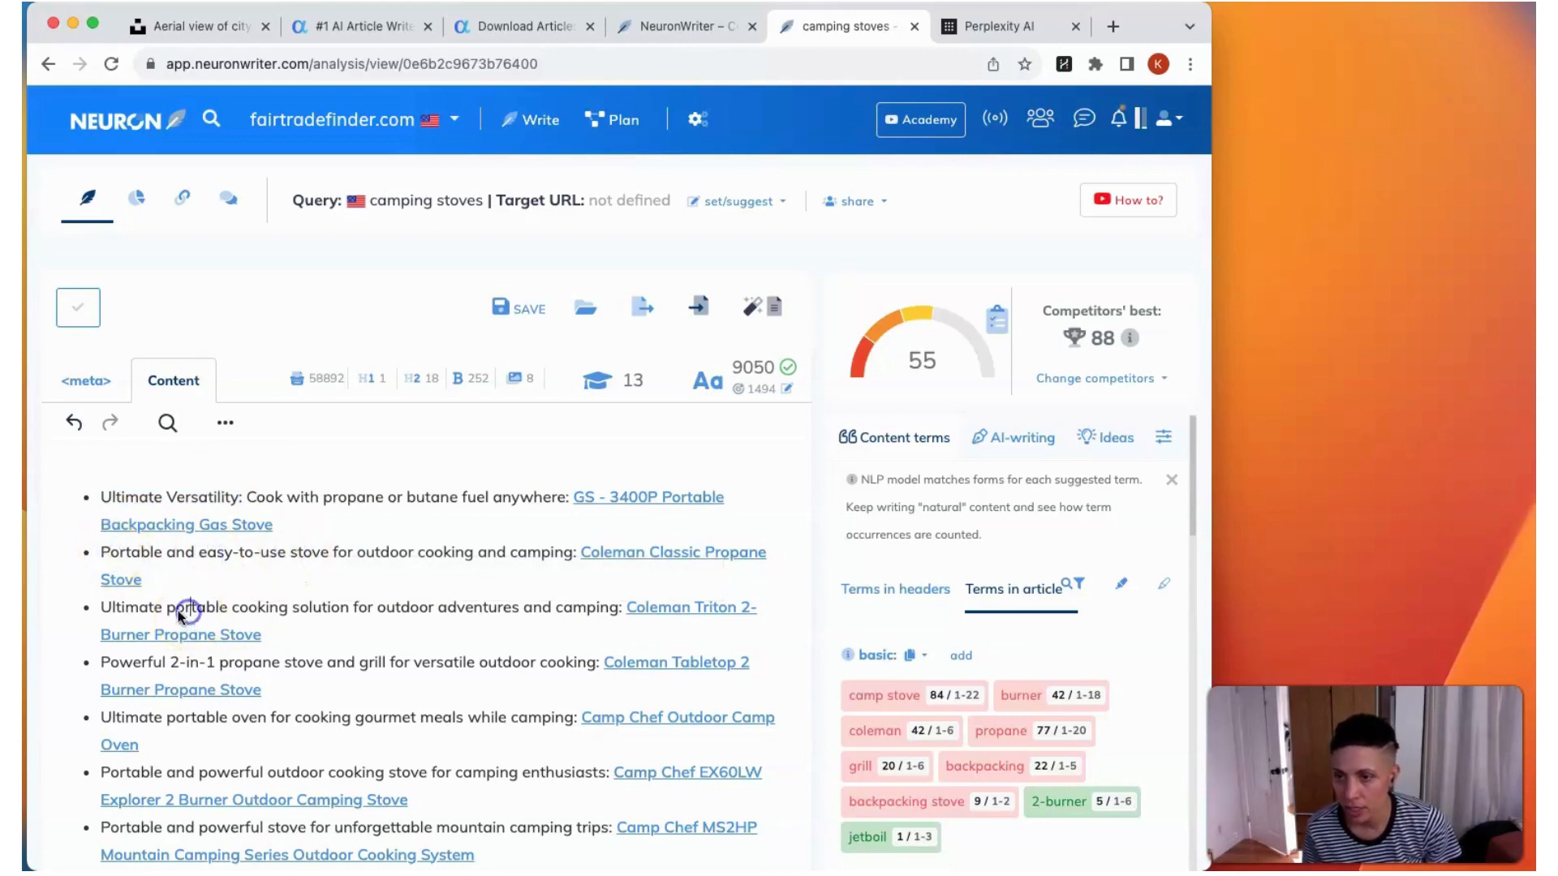
{"action": "left_click", "coordinate": [101, 610]}
{"action": "scroll", "coordinate": [341, 608], "scroll_direction": "down", "scroll_amount": 10}
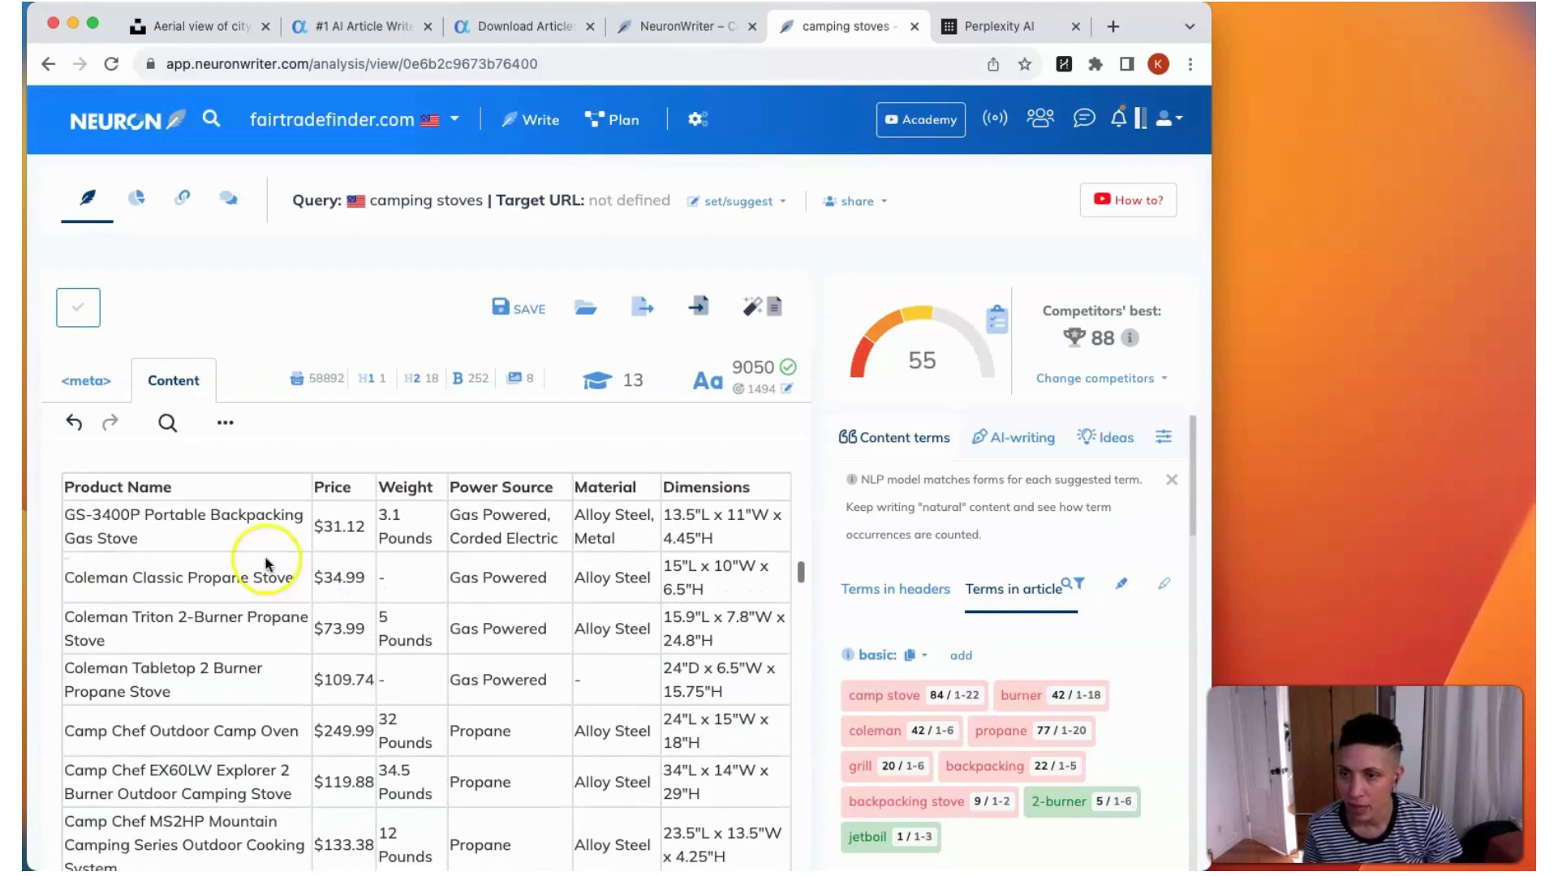
{"action": "left_click", "coordinate": [216, 522]}
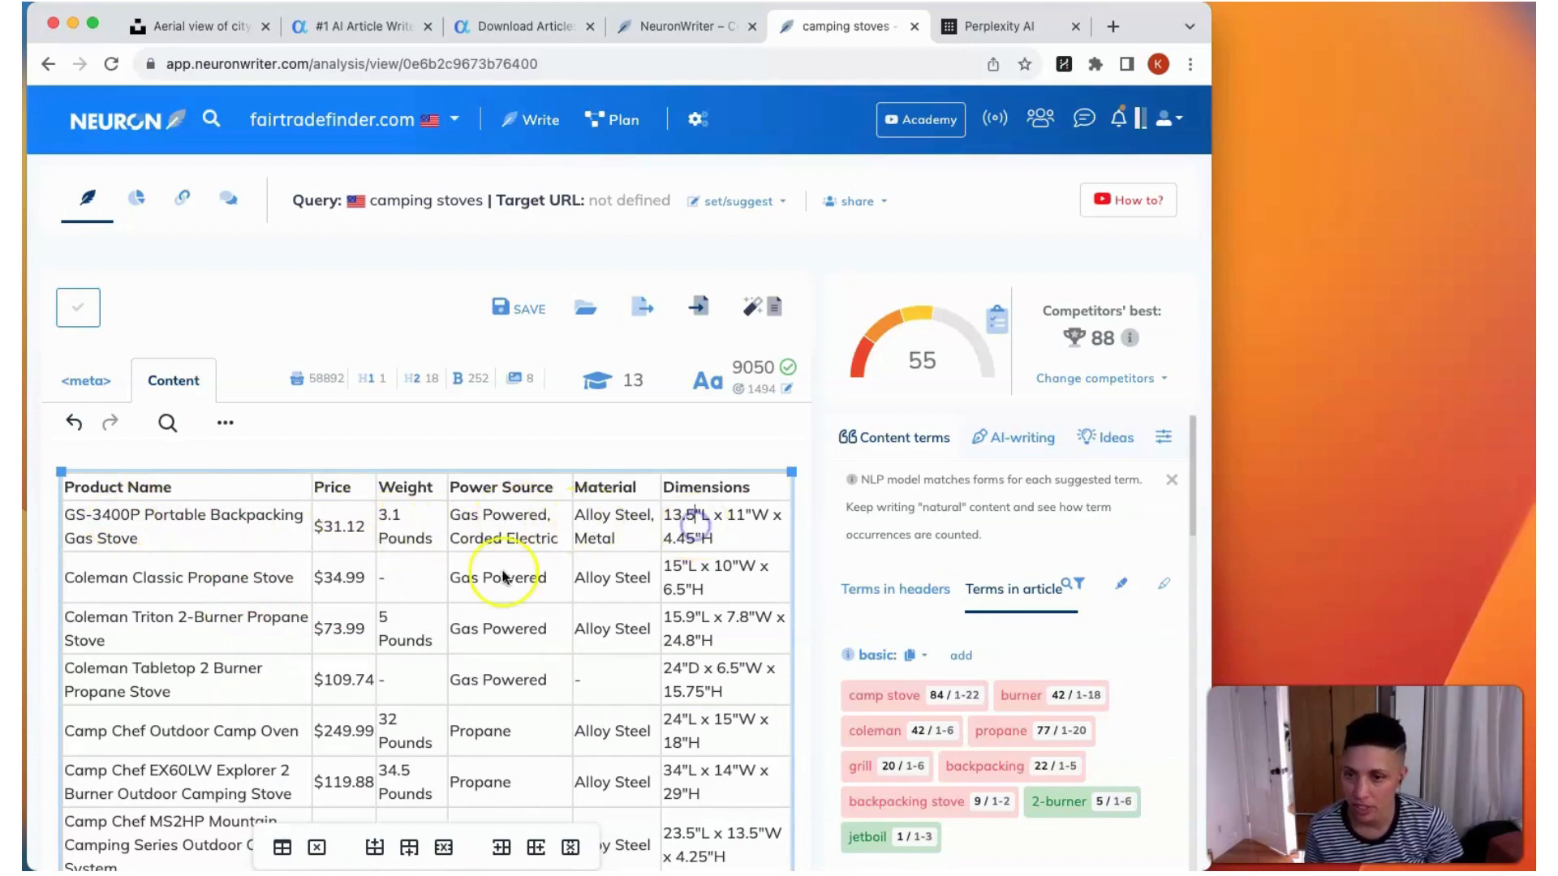
Step: Review the GS-3400P Portable Backpacking Gas Stove section, including its image, image credit, highlights, description, features and drawbacks
{"action": "scroll", "coordinate": [503, 577], "scroll_direction": "down", "scroll_amount": 10}
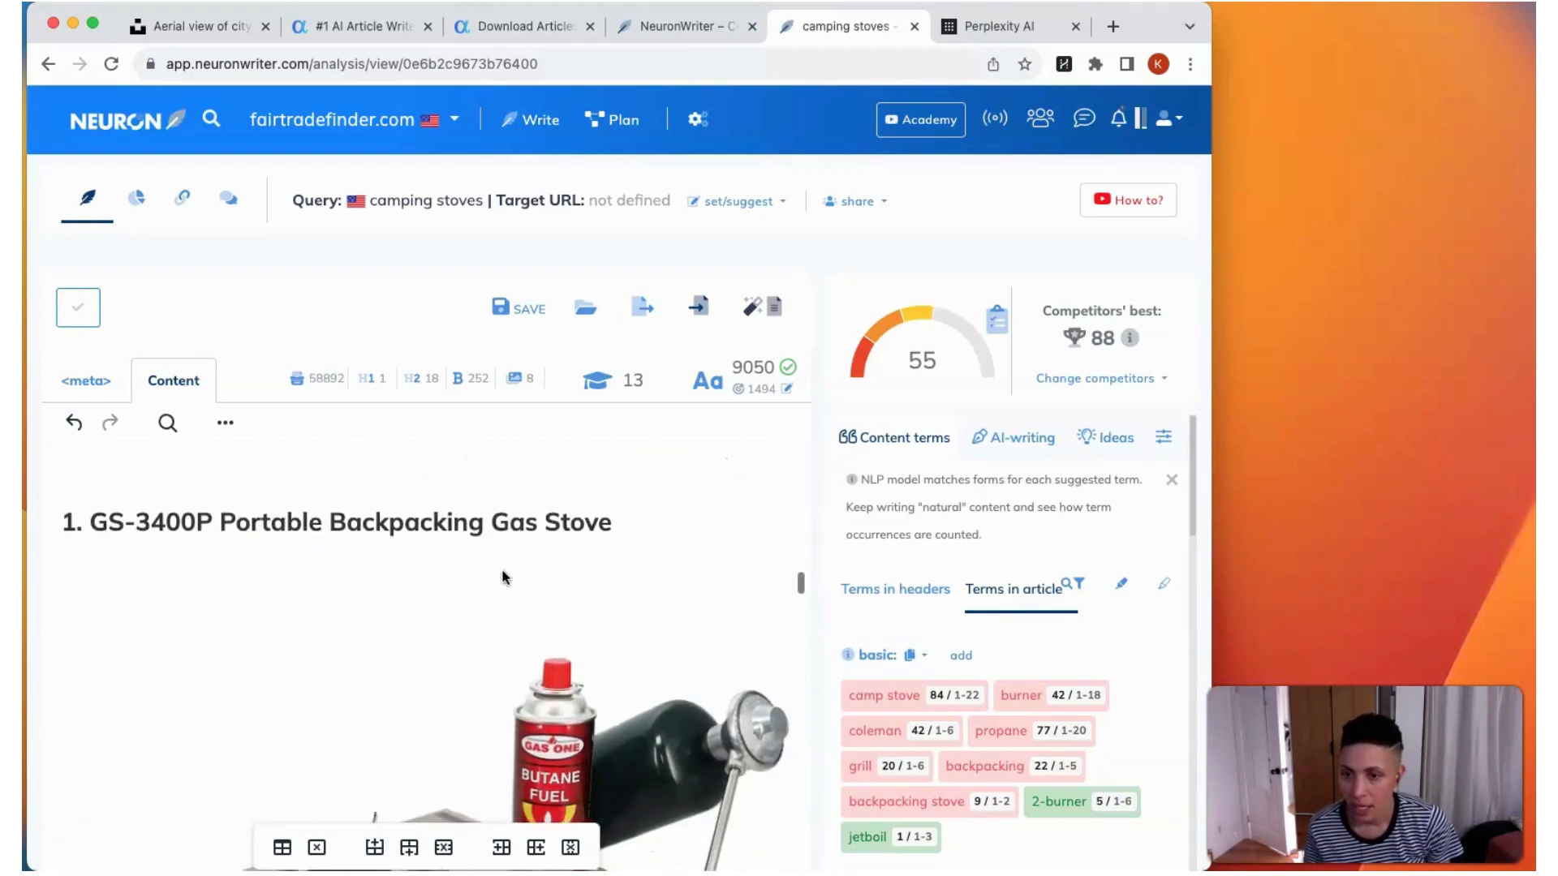
{"action": "scroll", "coordinate": [503, 577], "scroll_direction": "down", "scroll_amount": 5}
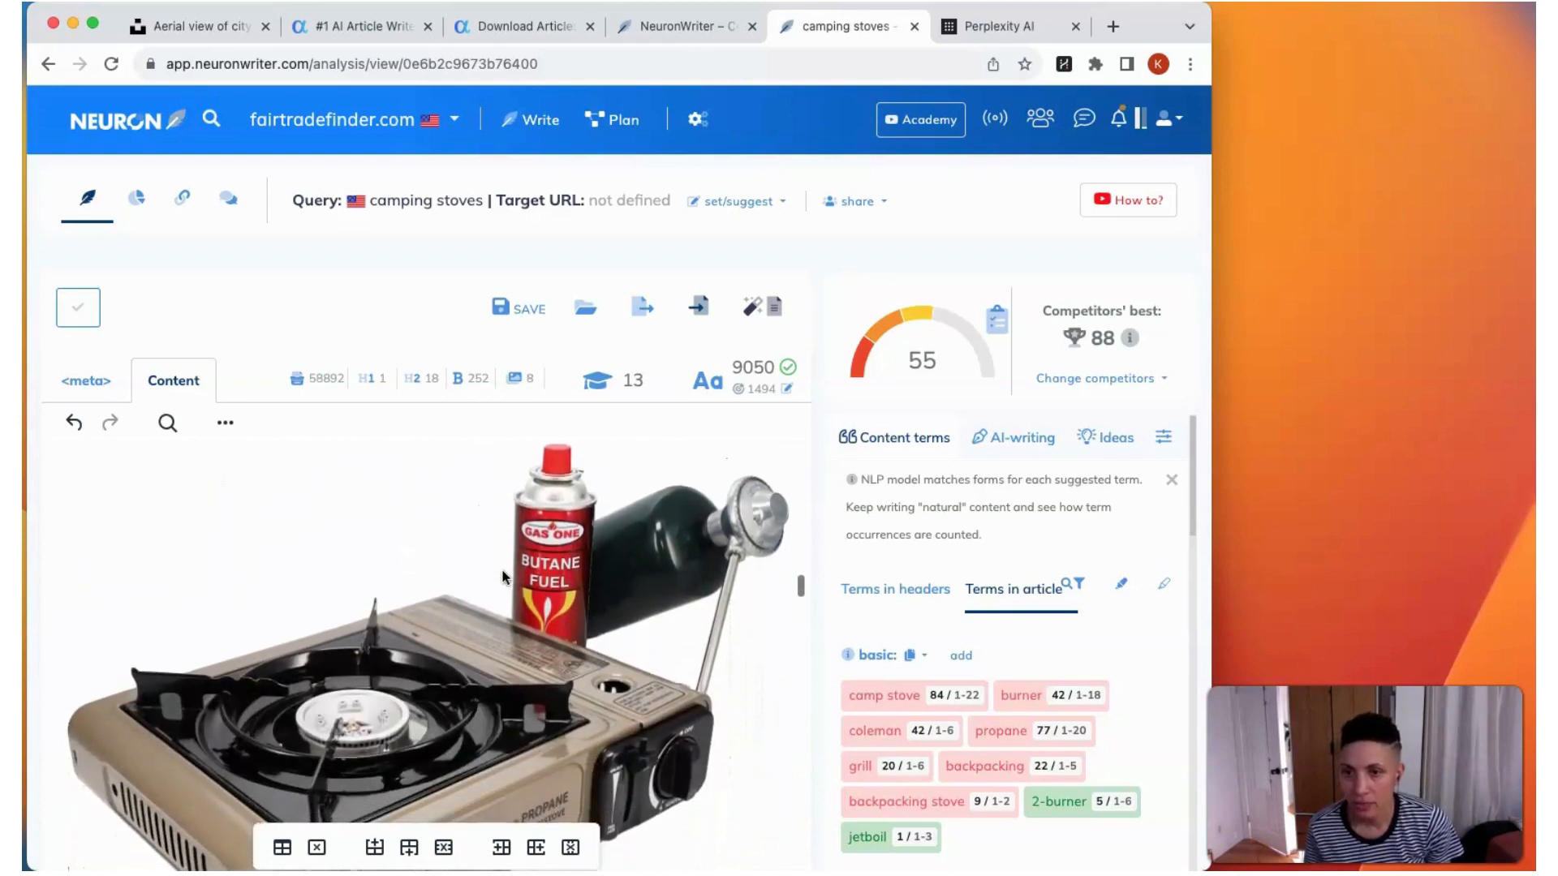
{"action": "scroll", "coordinate": [503, 576], "scroll_direction": "down", "scroll_amount": 8}
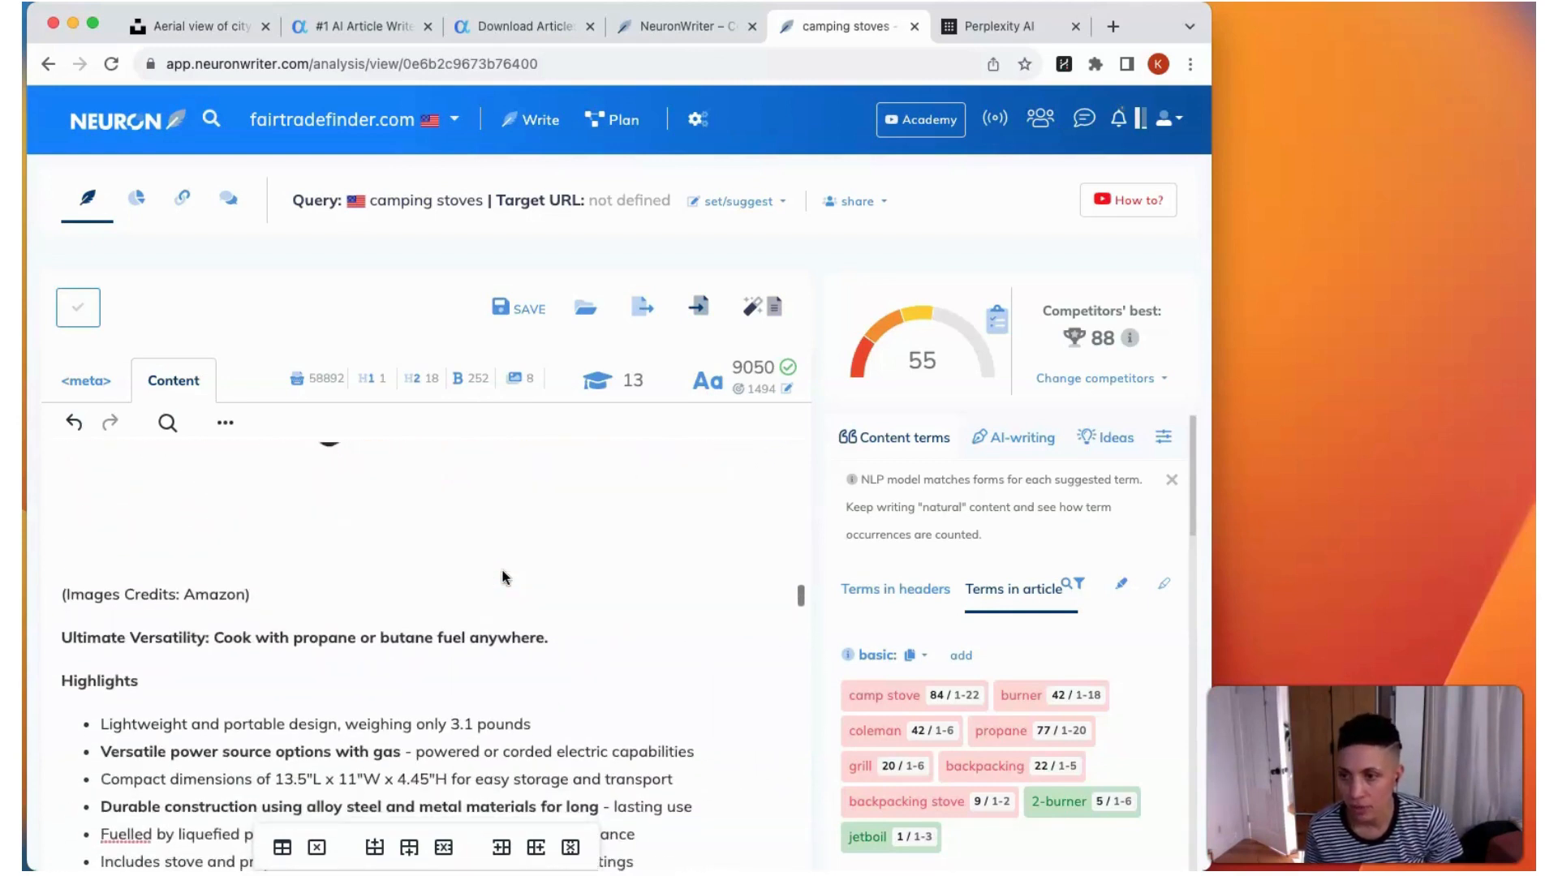
{"action": "scroll", "coordinate": [503, 577], "scroll_direction": "down", "scroll_amount": 2}
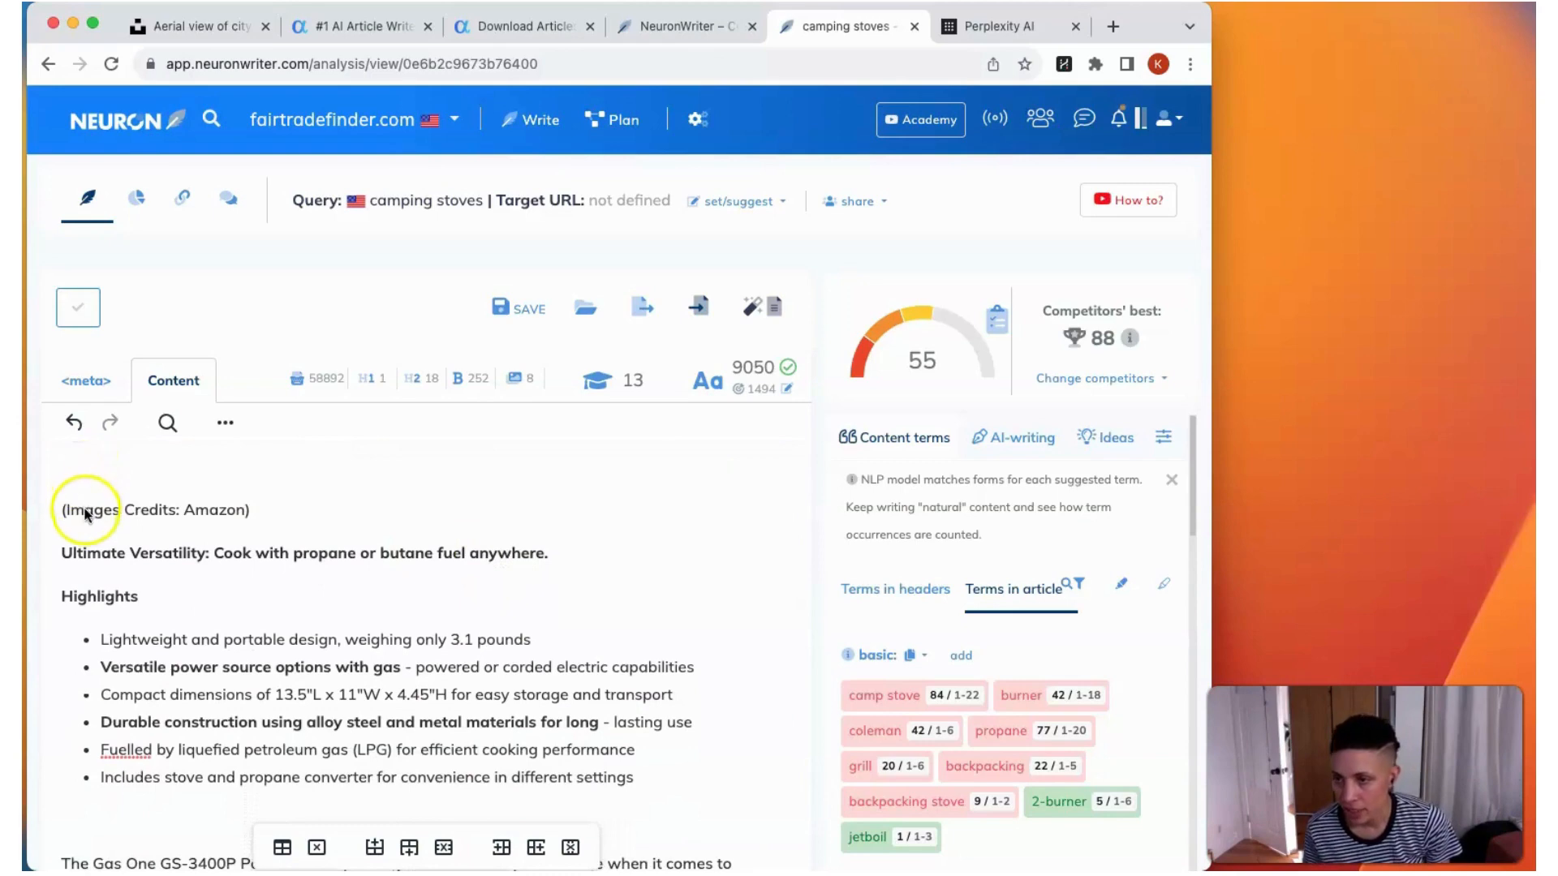
{"action": "left_click", "coordinate": [85, 511]}
{"action": "left_click", "coordinate": [187, 511]}
{"action": "left_click", "coordinate": [298, 664]}
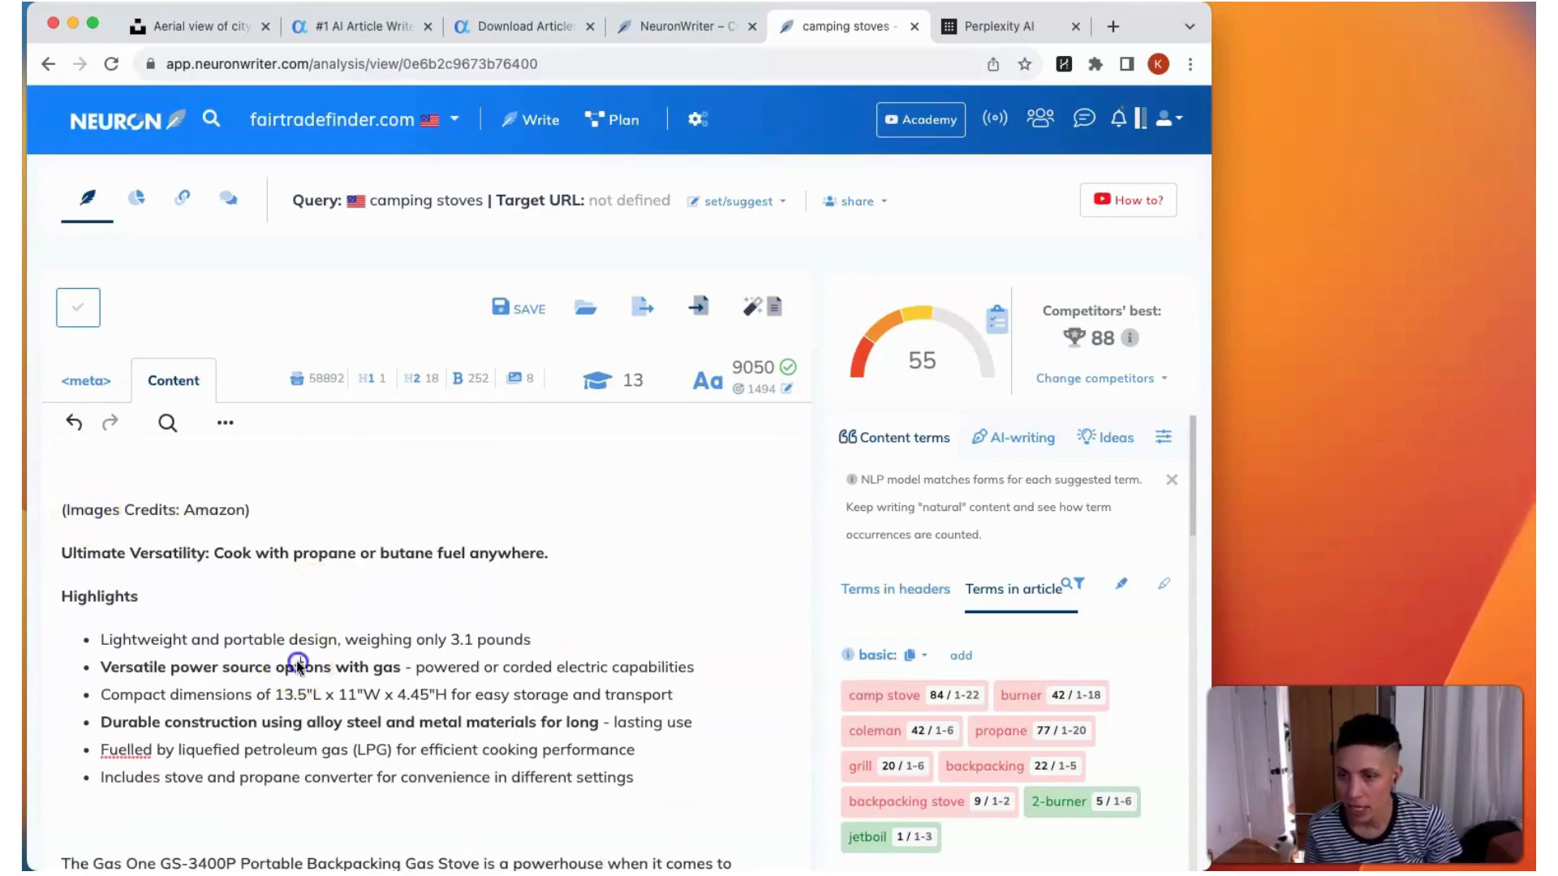
{"action": "scroll", "coordinate": [167, 645], "scroll_direction": "down", "scroll_amount": 5}
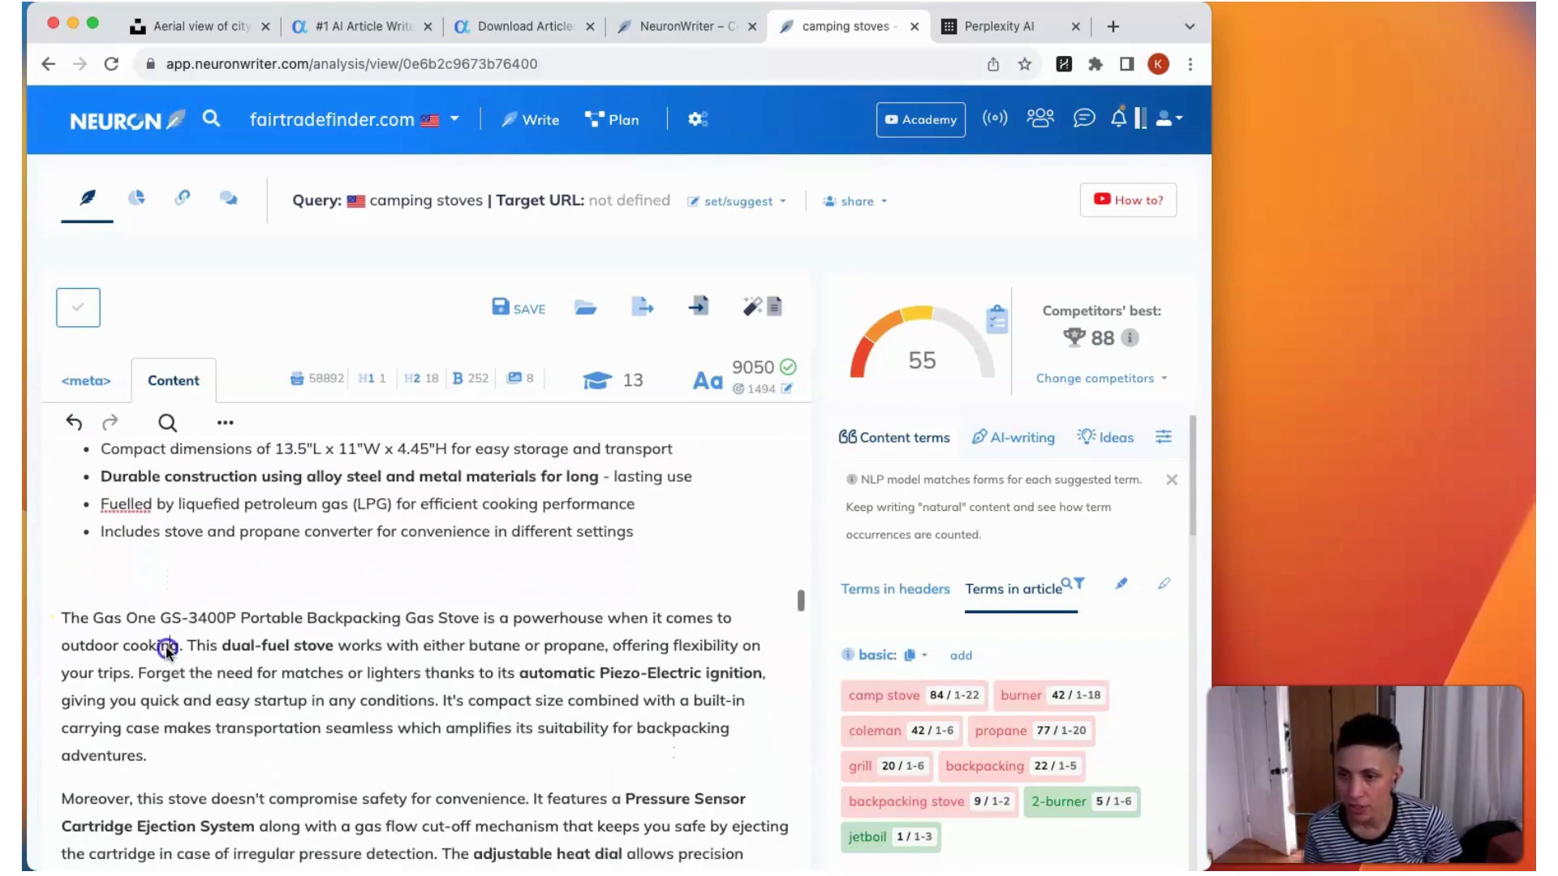
{"action": "scroll", "coordinate": [167, 649], "scroll_direction": "down", "scroll_amount": 15}
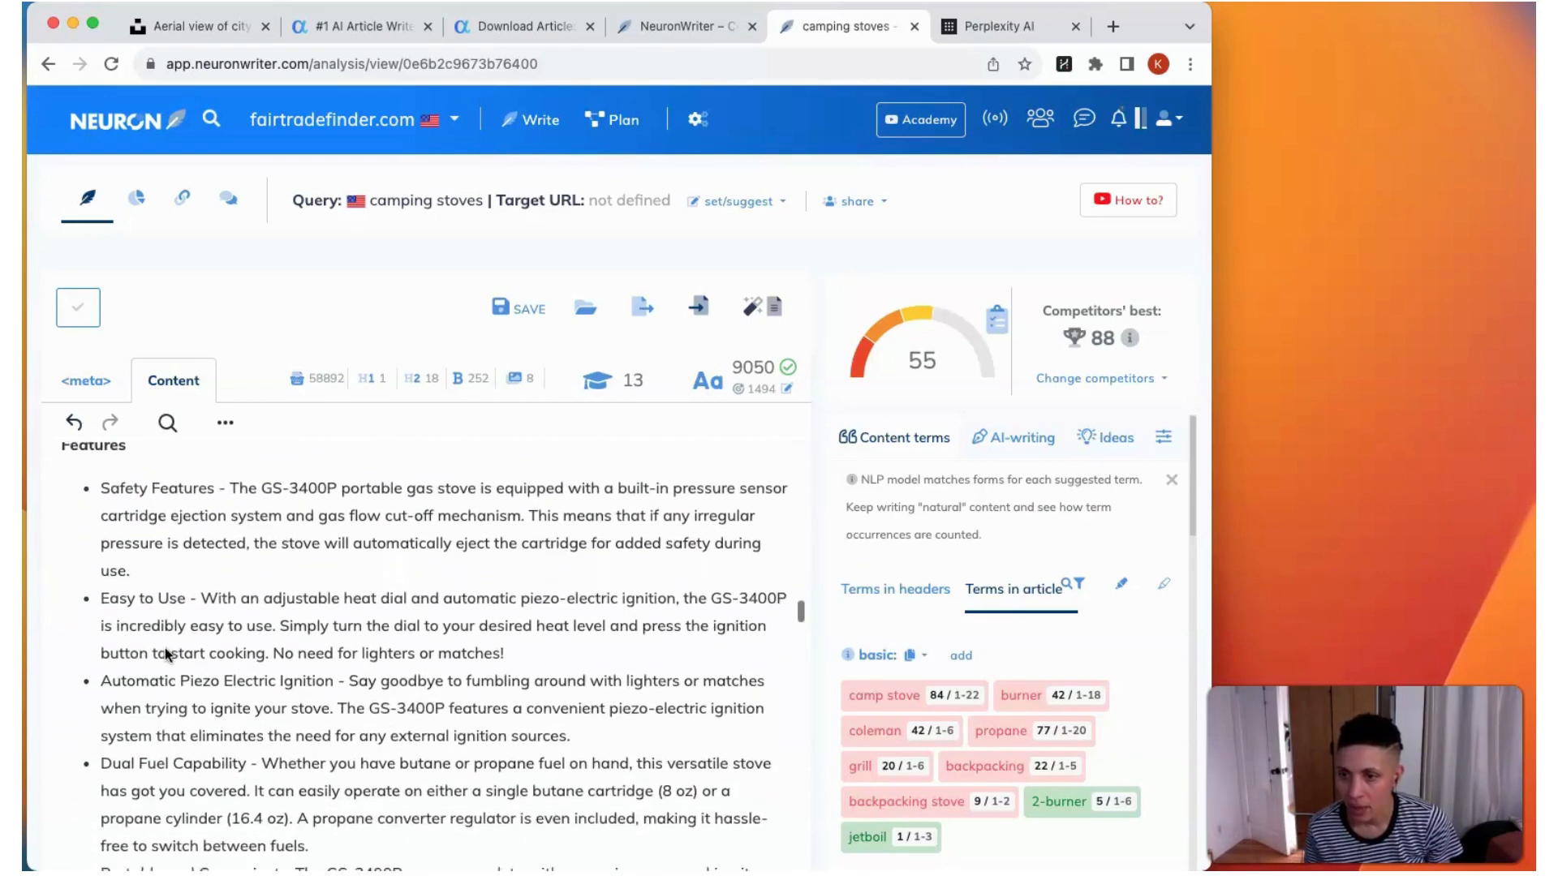
{"action": "scroll", "coordinate": [164, 648], "scroll_direction": "down", "scroll_amount": 15}
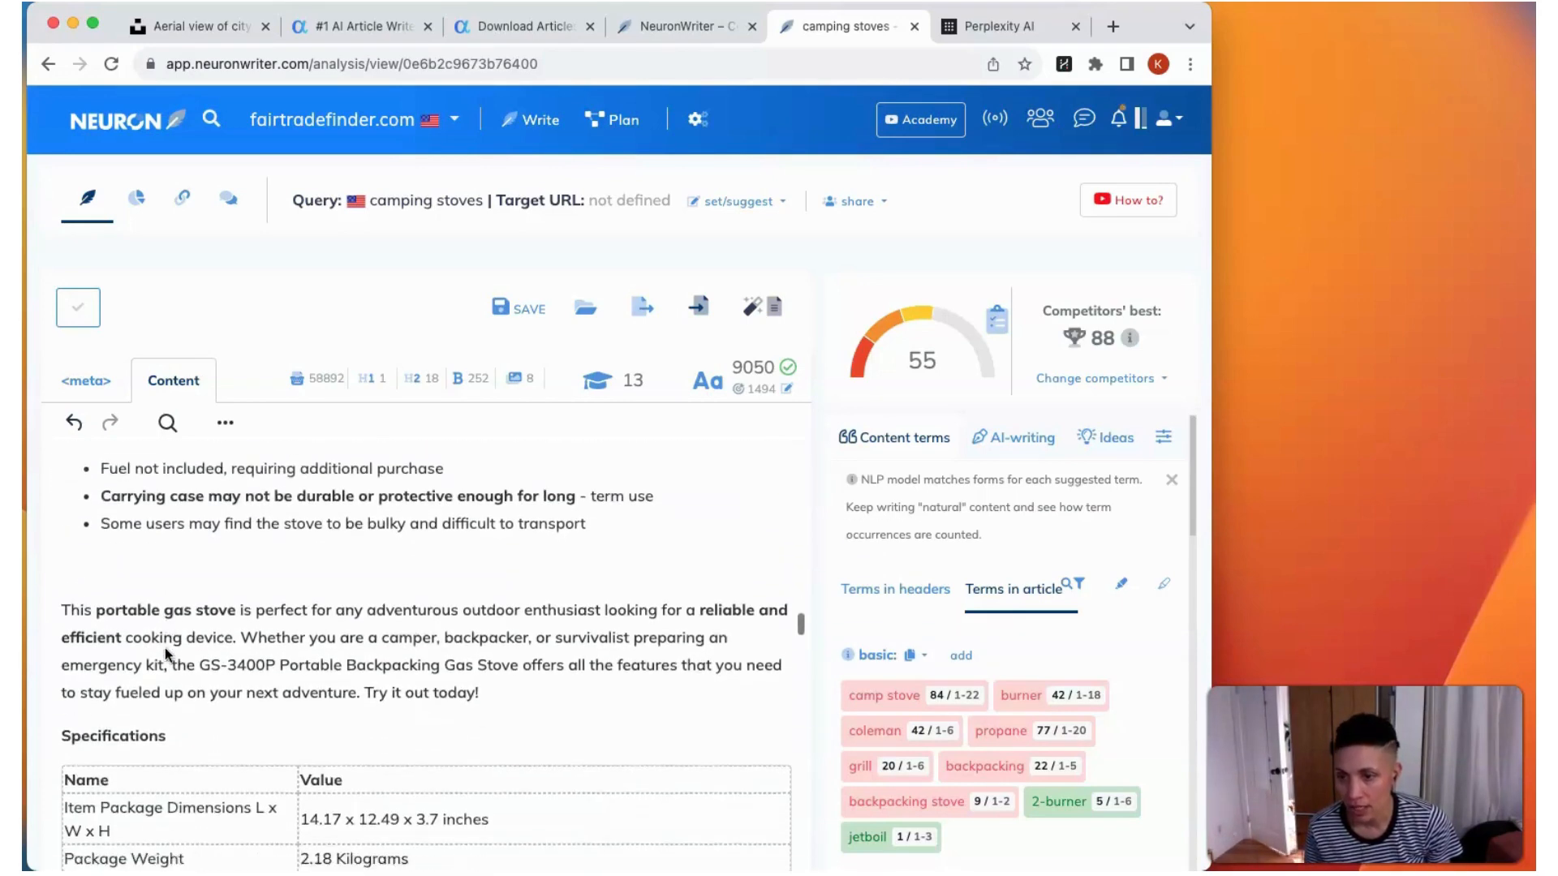
Step: Examine the GS-3400P specifications table and Product Info link and price, continuing to the start of the Coleman Classic Propane Stove section
{"action": "scroll", "coordinate": [164, 647], "scroll_direction": "down", "scroll_amount": 5}
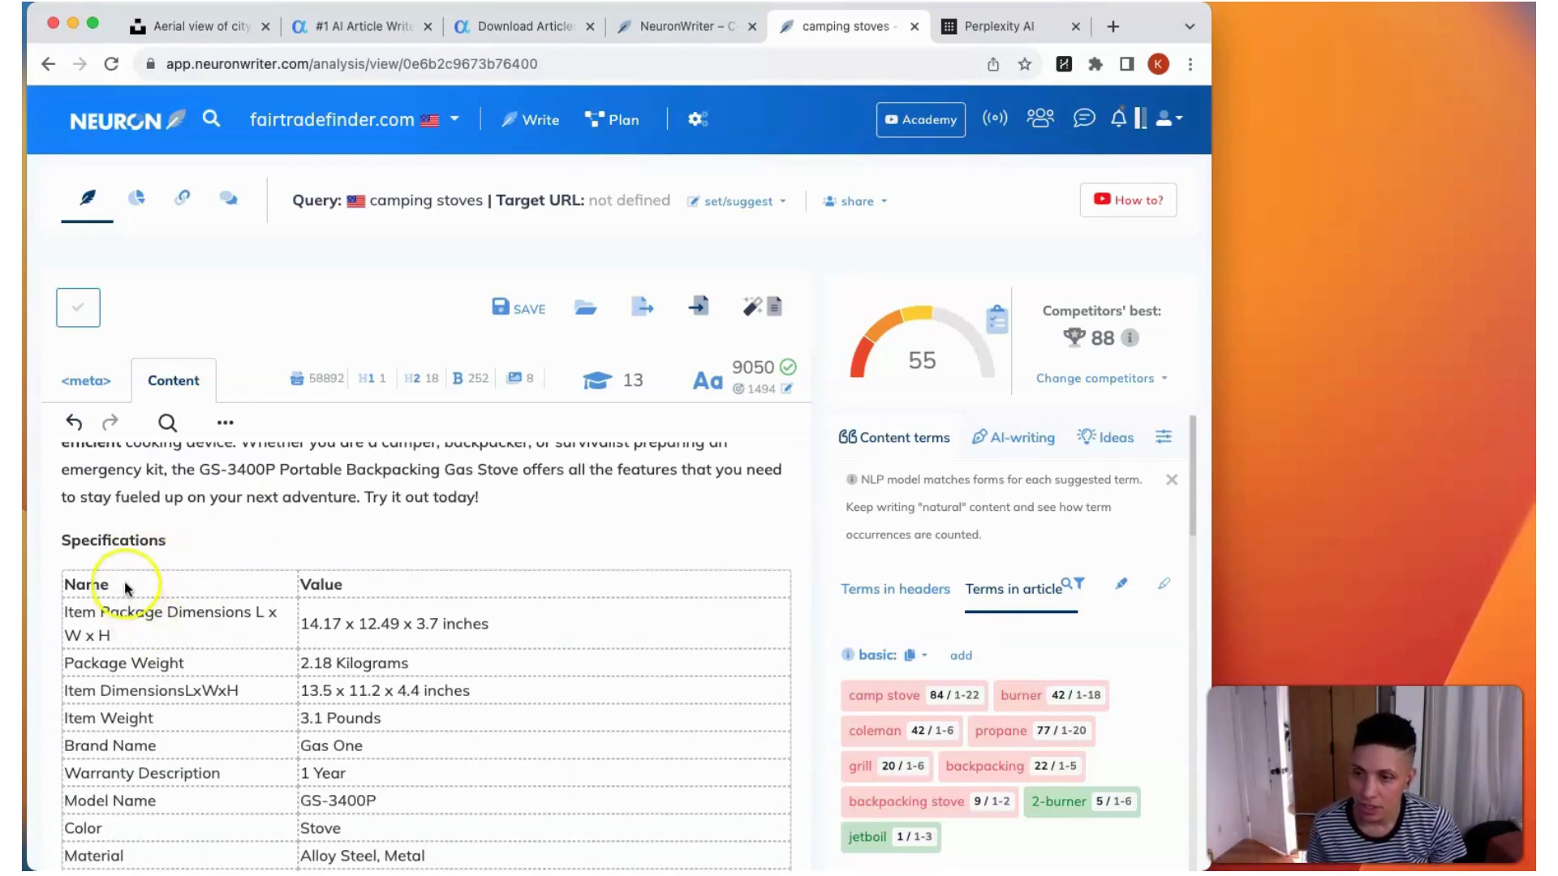
{"action": "left_click", "coordinate": [125, 587]}
{"action": "scroll", "coordinate": [188, 685], "scroll_direction": "down", "scroll_amount": 10}
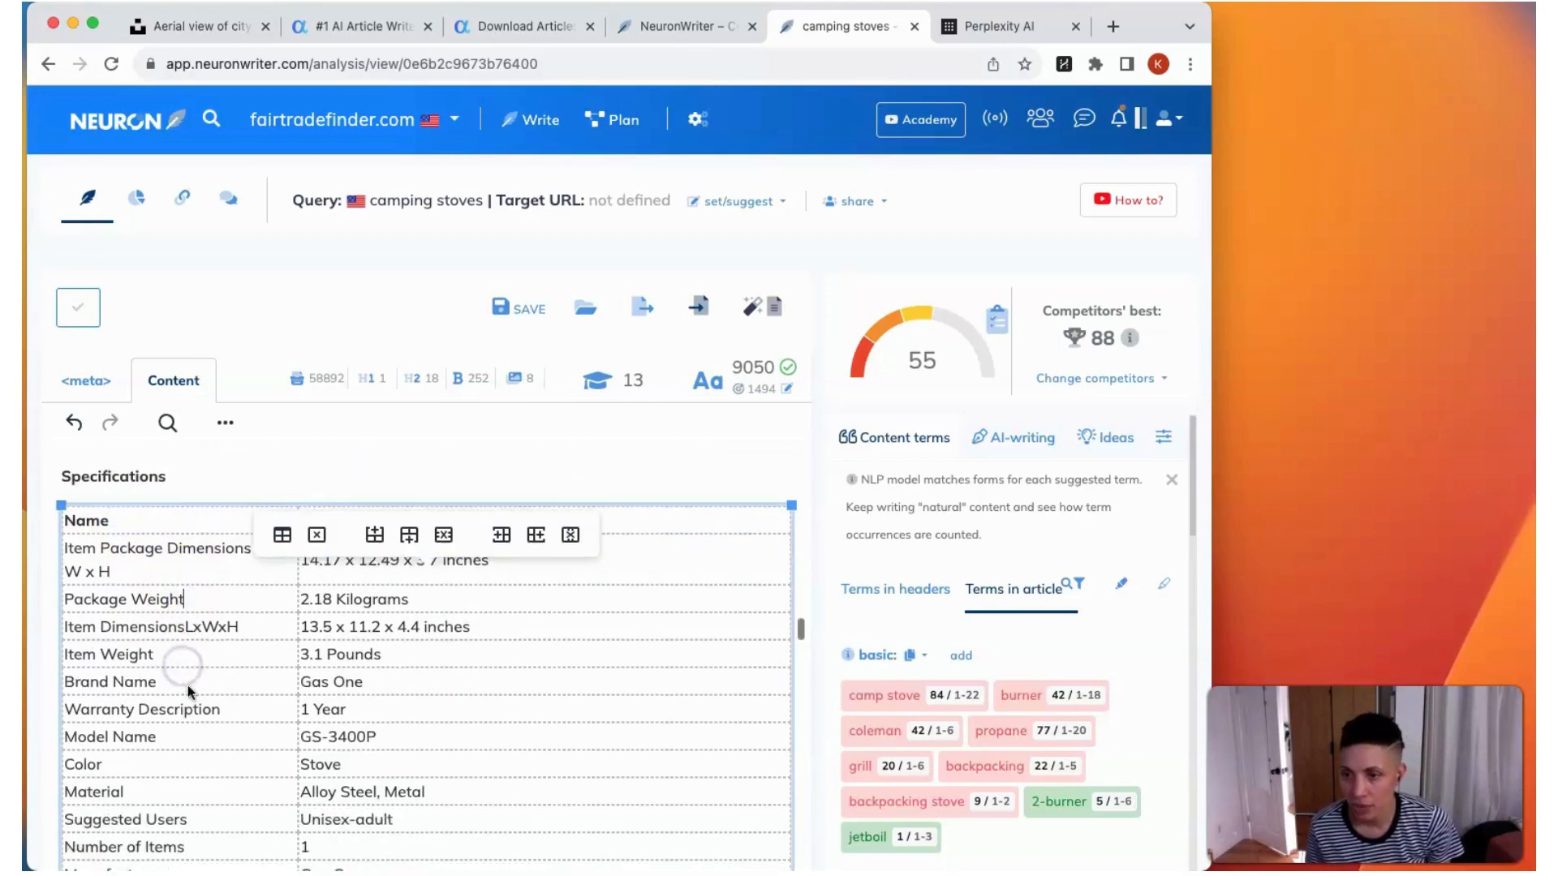
{"action": "scroll", "coordinate": [187, 685], "scroll_direction": "down", "scroll_amount": 10}
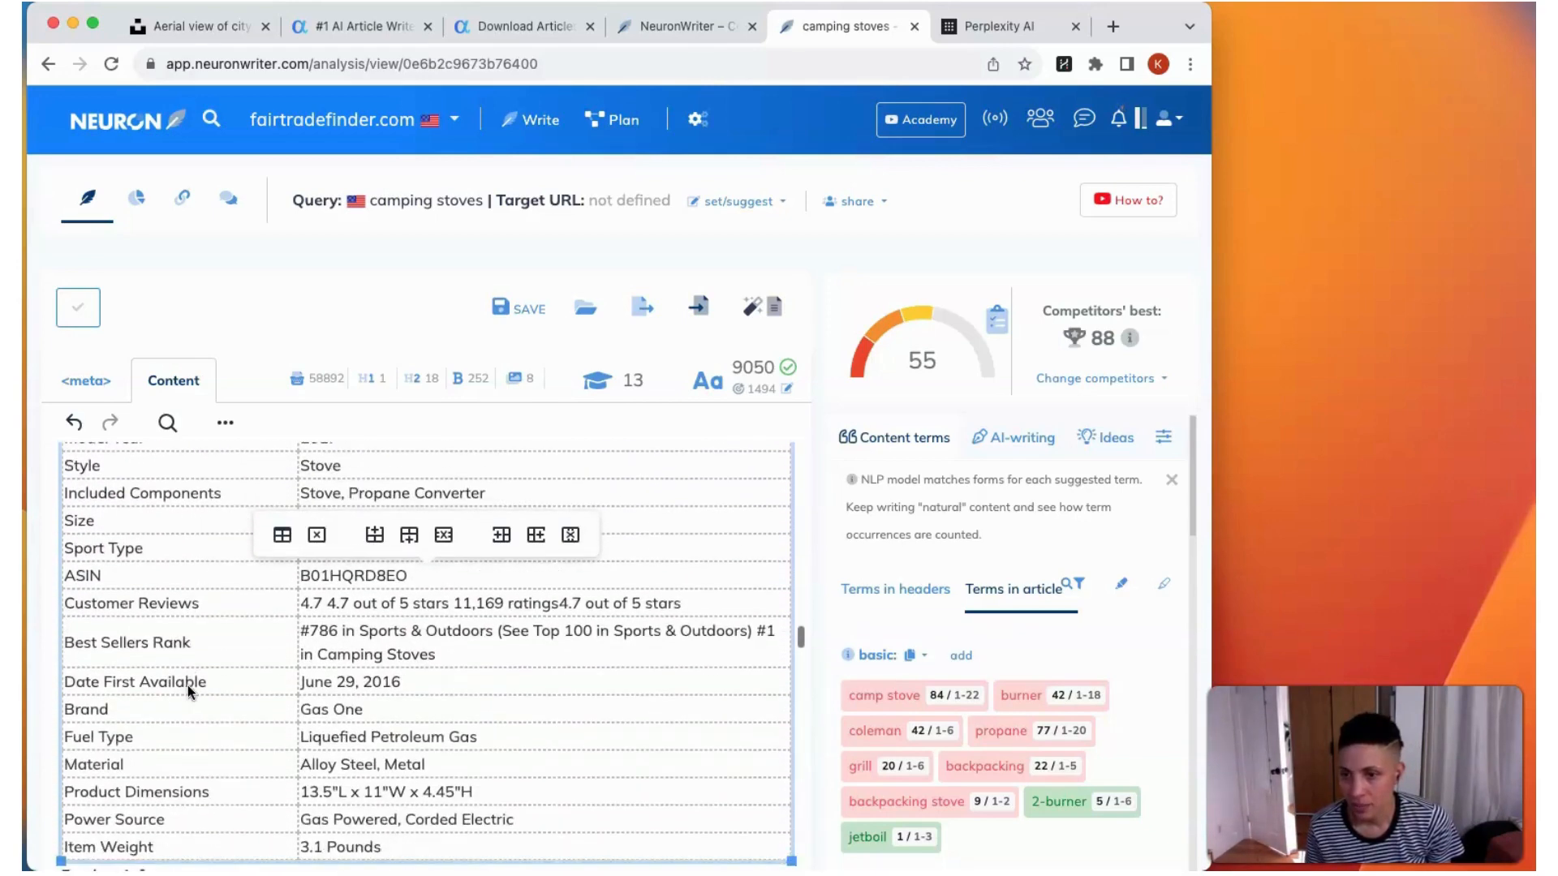
{"action": "left_click", "coordinate": [112, 608]}
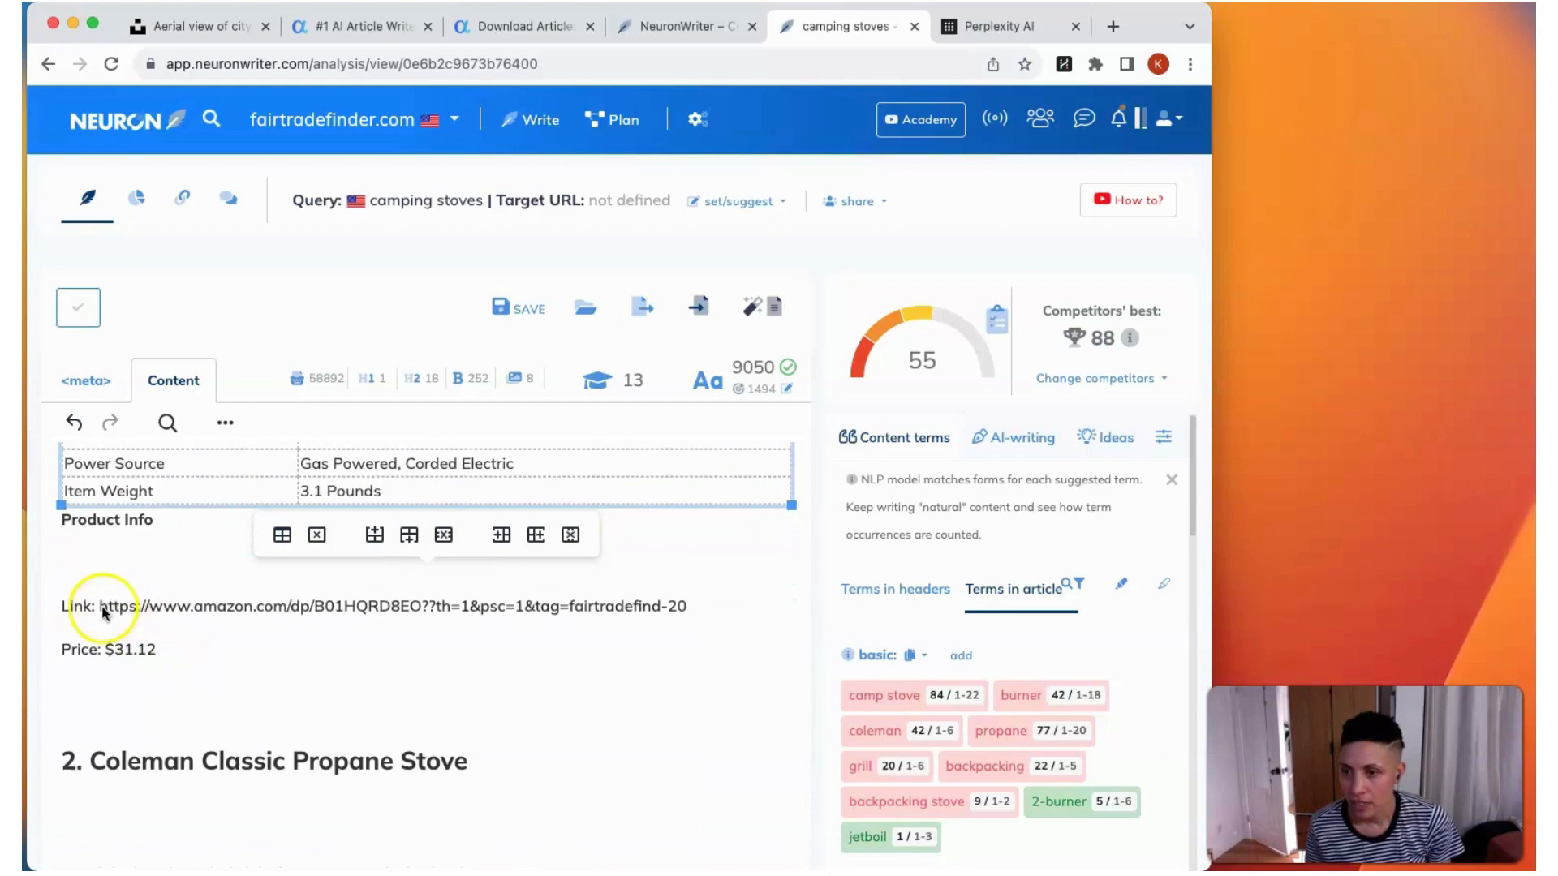
{"action": "scroll", "coordinate": [119, 615], "scroll_direction": "down", "scroll_amount": 6}
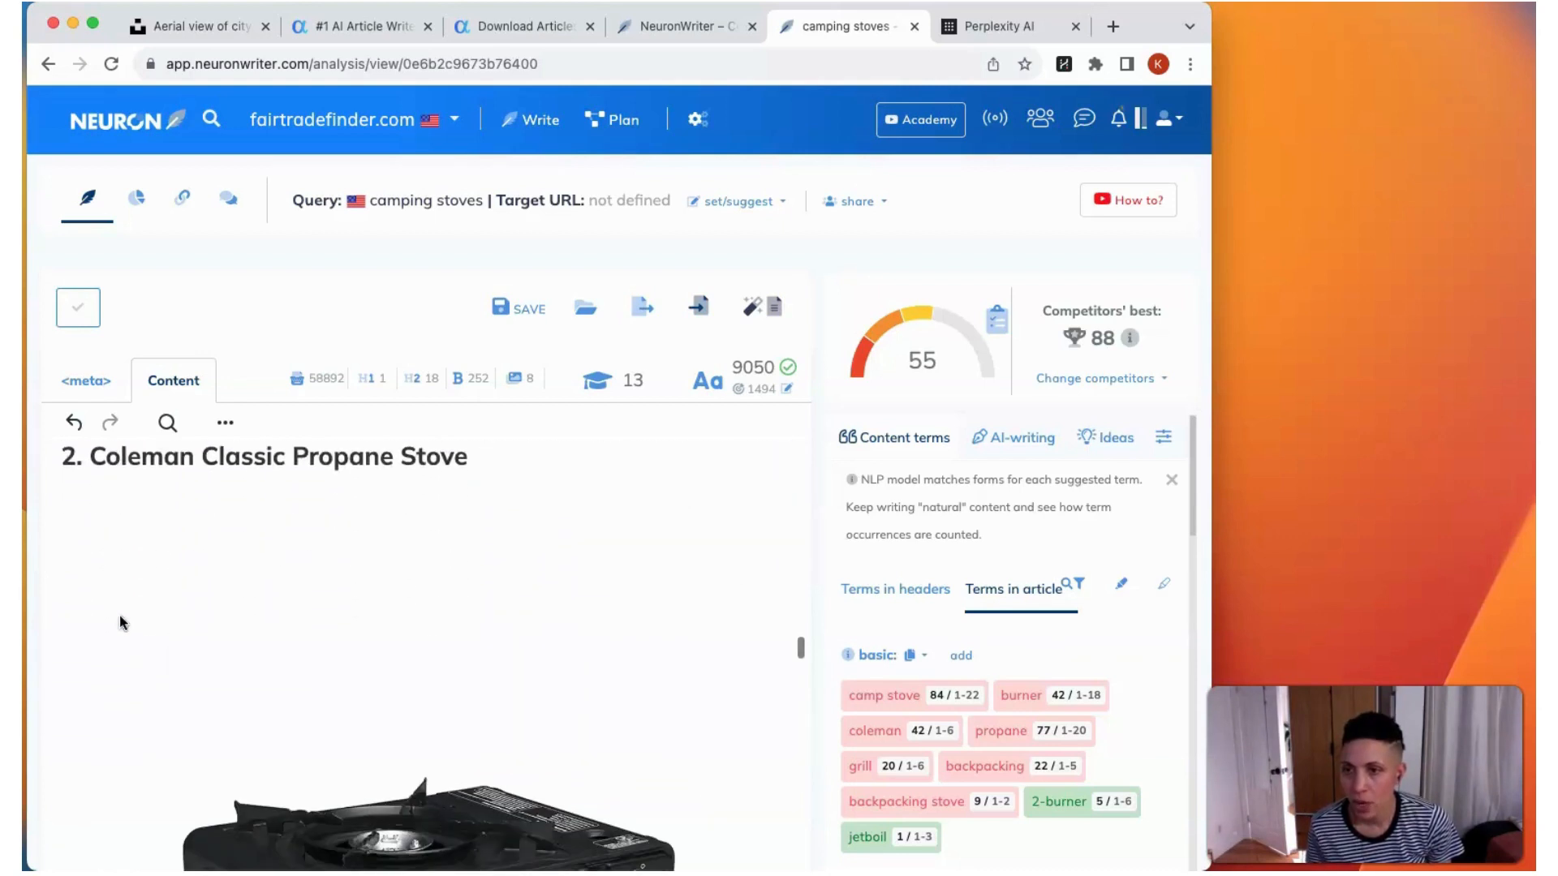
{"action": "scroll", "coordinate": [120, 618], "scroll_direction": "down", "scroll_amount": 1}
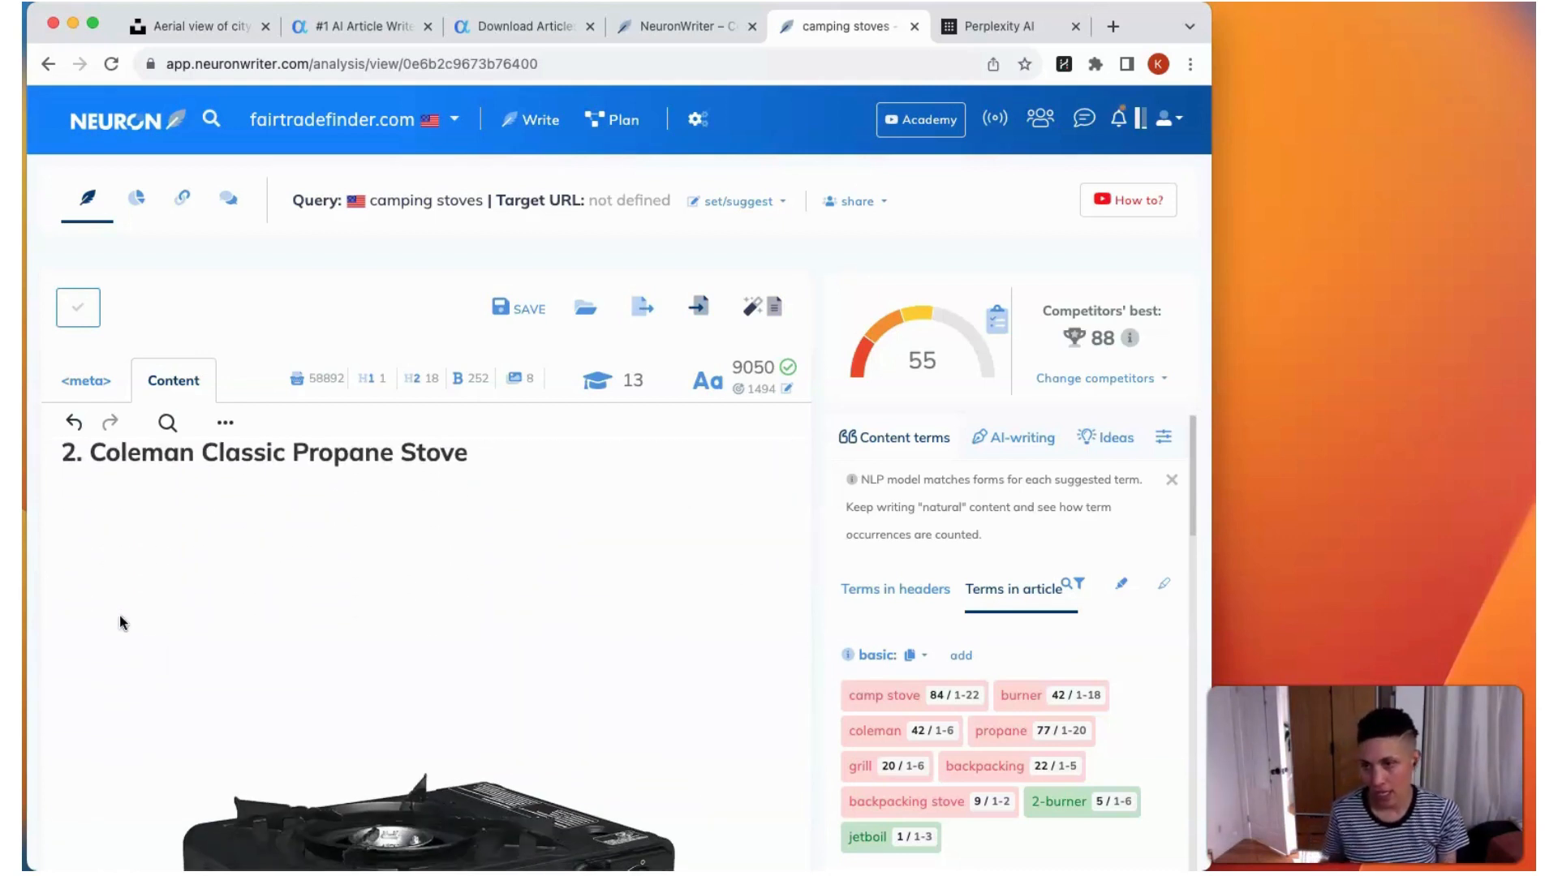
{"action": "scroll", "coordinate": [119, 615], "scroll_direction": "down", "scroll_amount": 1}
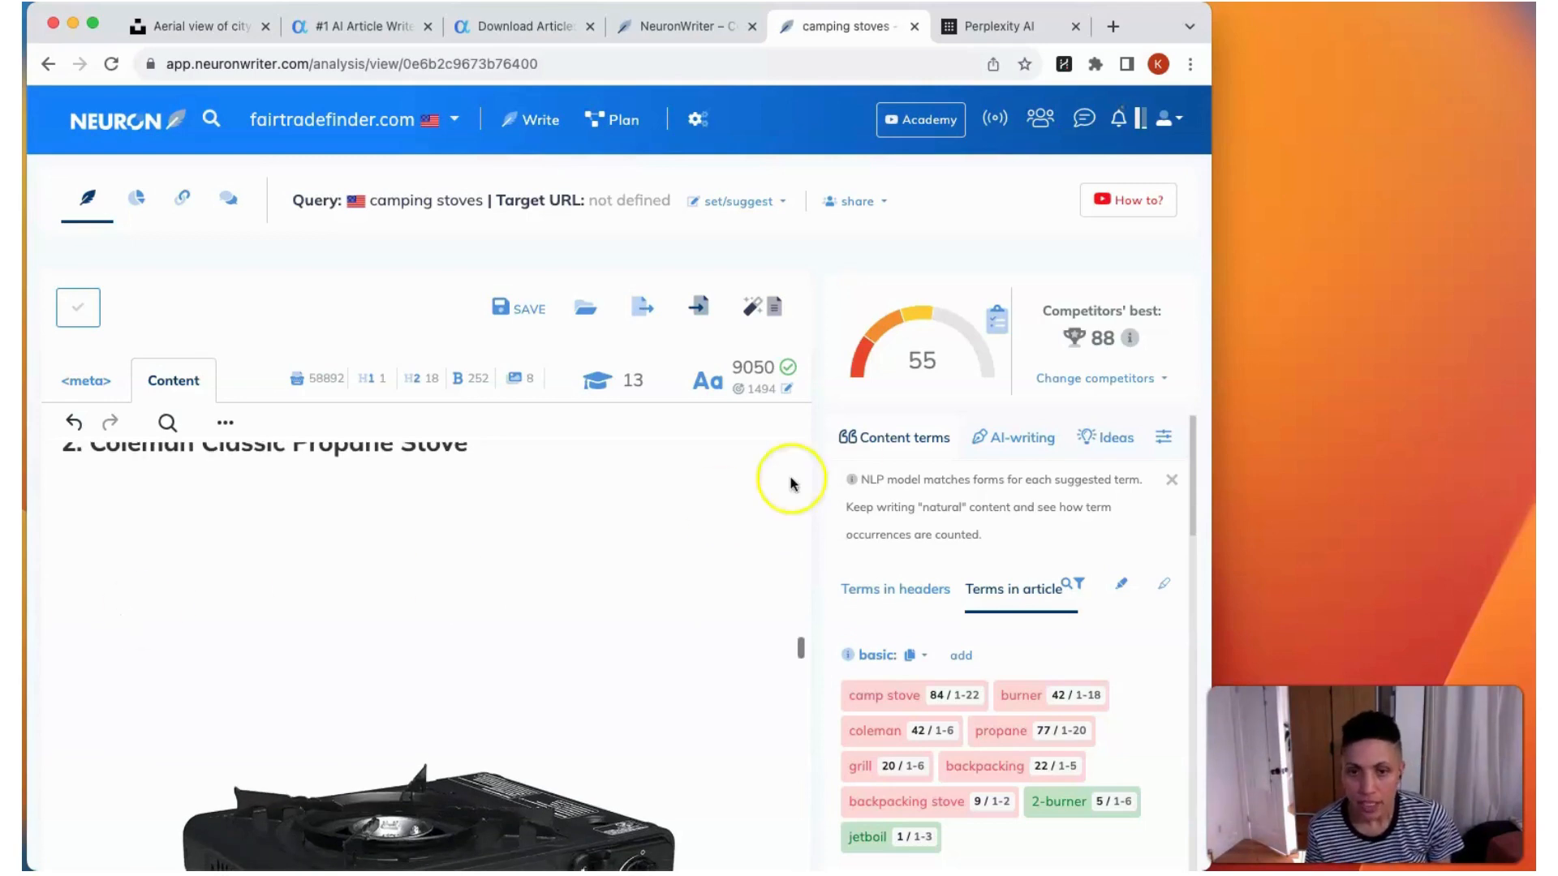
Step: Compare the article's content score with the competitors' score breakdown, and examine the extended content terms, including the options for "cascade classic"
{"action": "scroll", "coordinate": [640, 491], "scroll_direction": "up", "scroll_amount": 10}
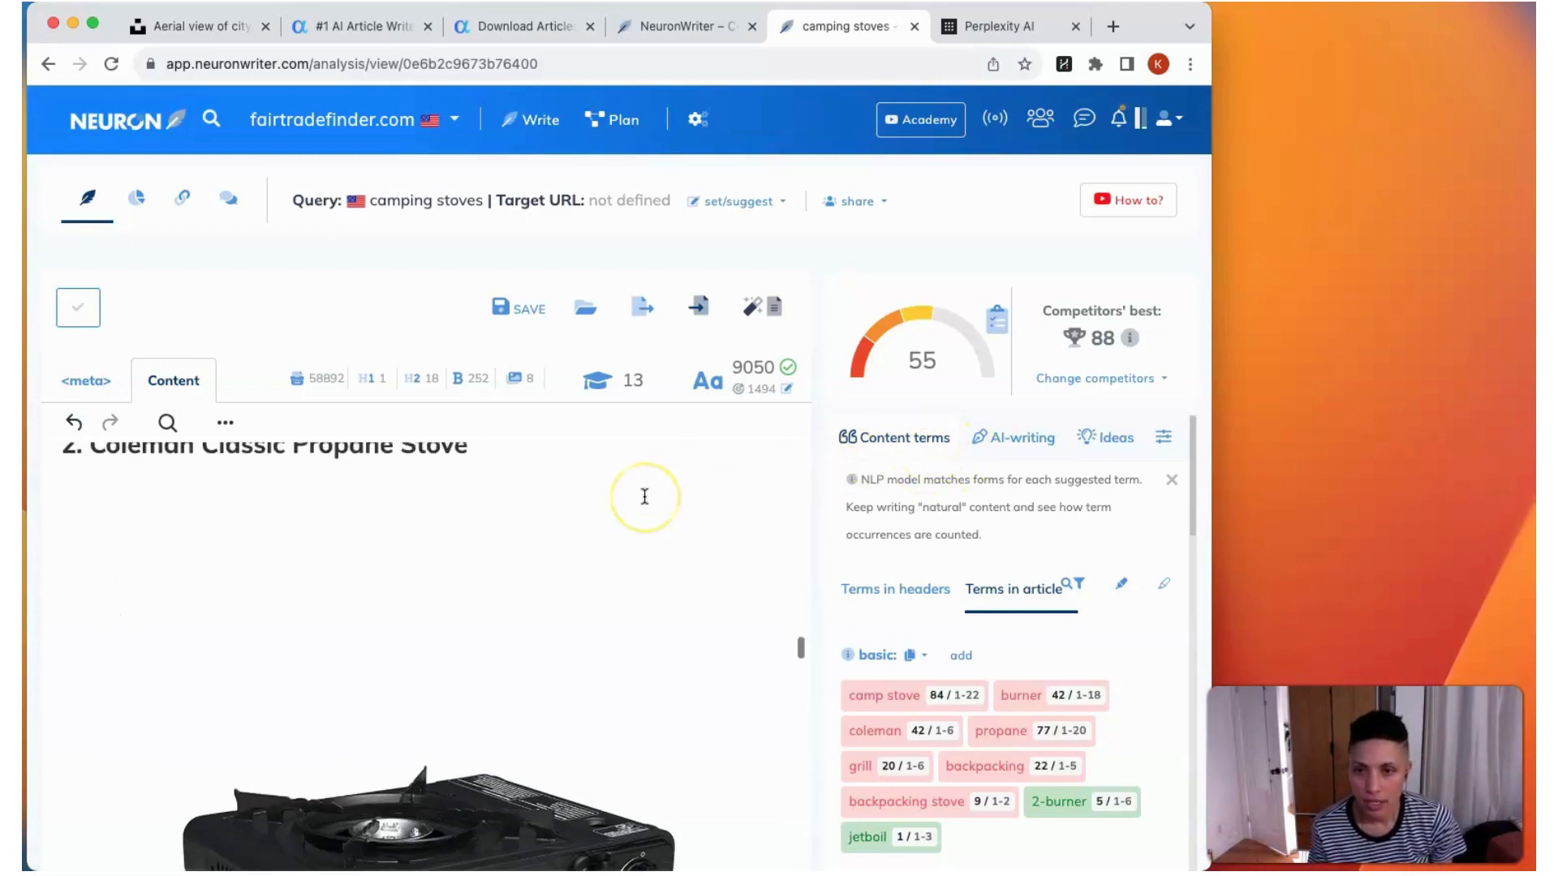
{"action": "scroll", "coordinate": [645, 497], "scroll_direction": "up", "scroll_amount": 15}
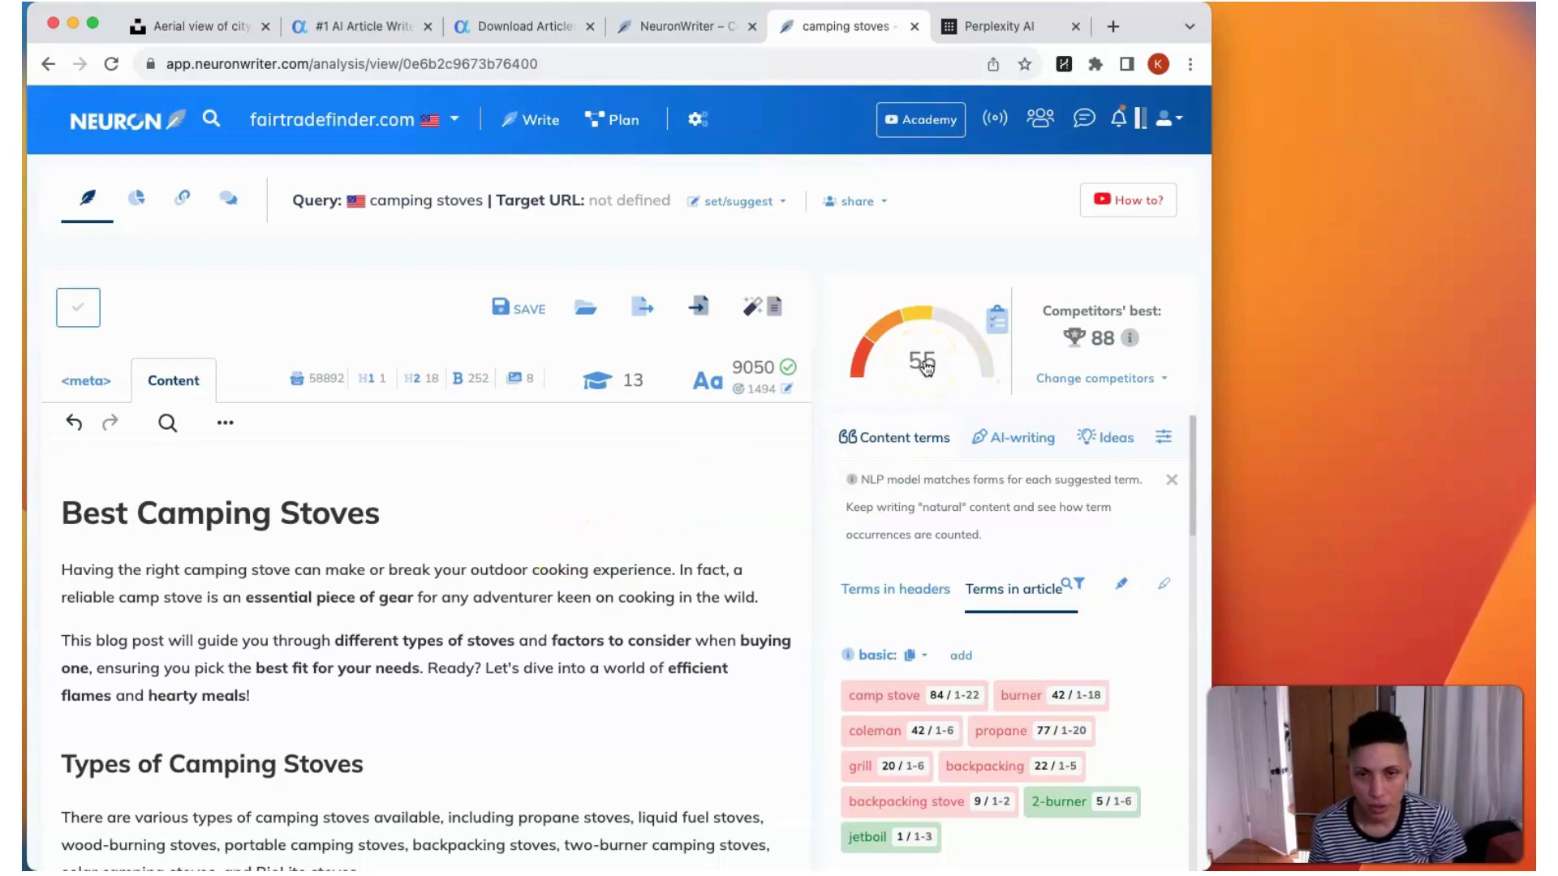
{"action": "mouse_move", "coordinate": [1125, 340]}
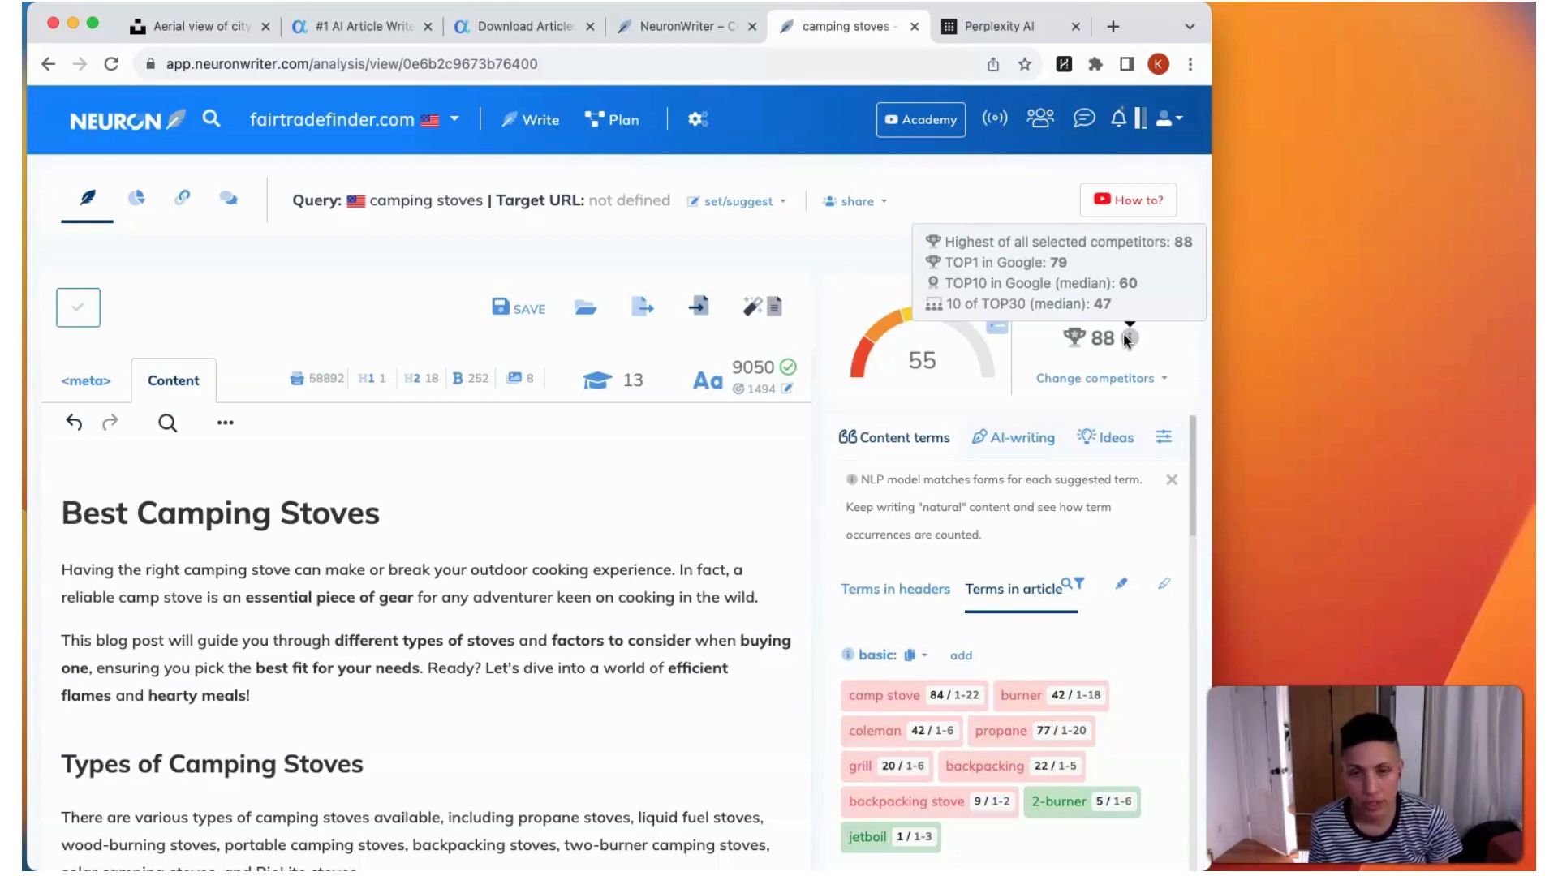
{"action": "scroll", "coordinate": [1006, 638], "scroll_direction": "down", "scroll_amount": 5}
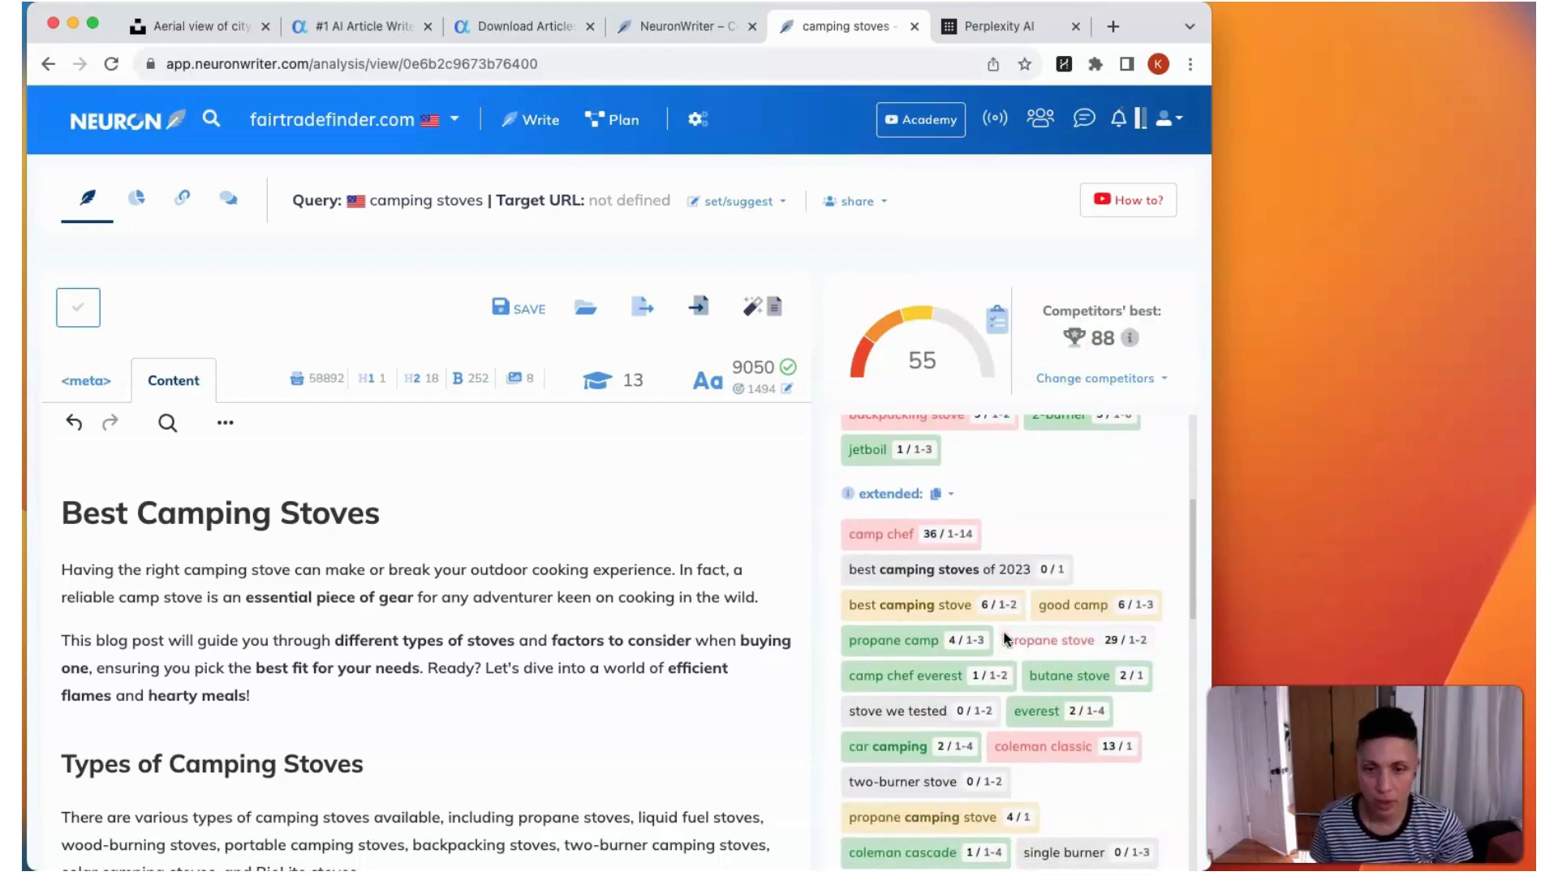
{"action": "left_click", "coordinate": [989, 576]}
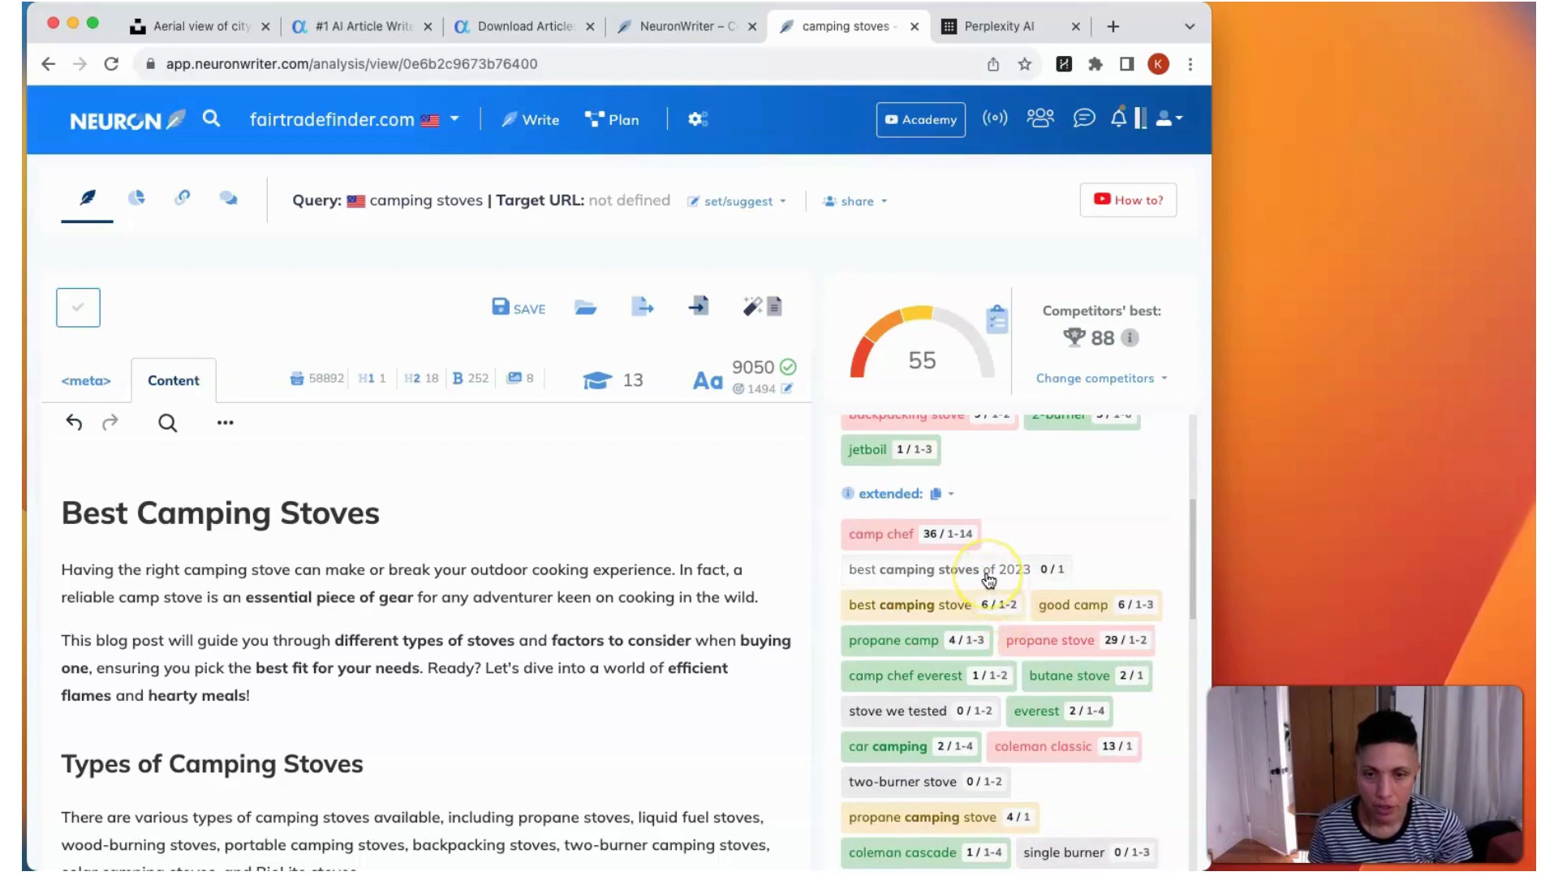
{"action": "scroll", "coordinate": [978, 584], "scroll_direction": "down", "scroll_amount": 3}
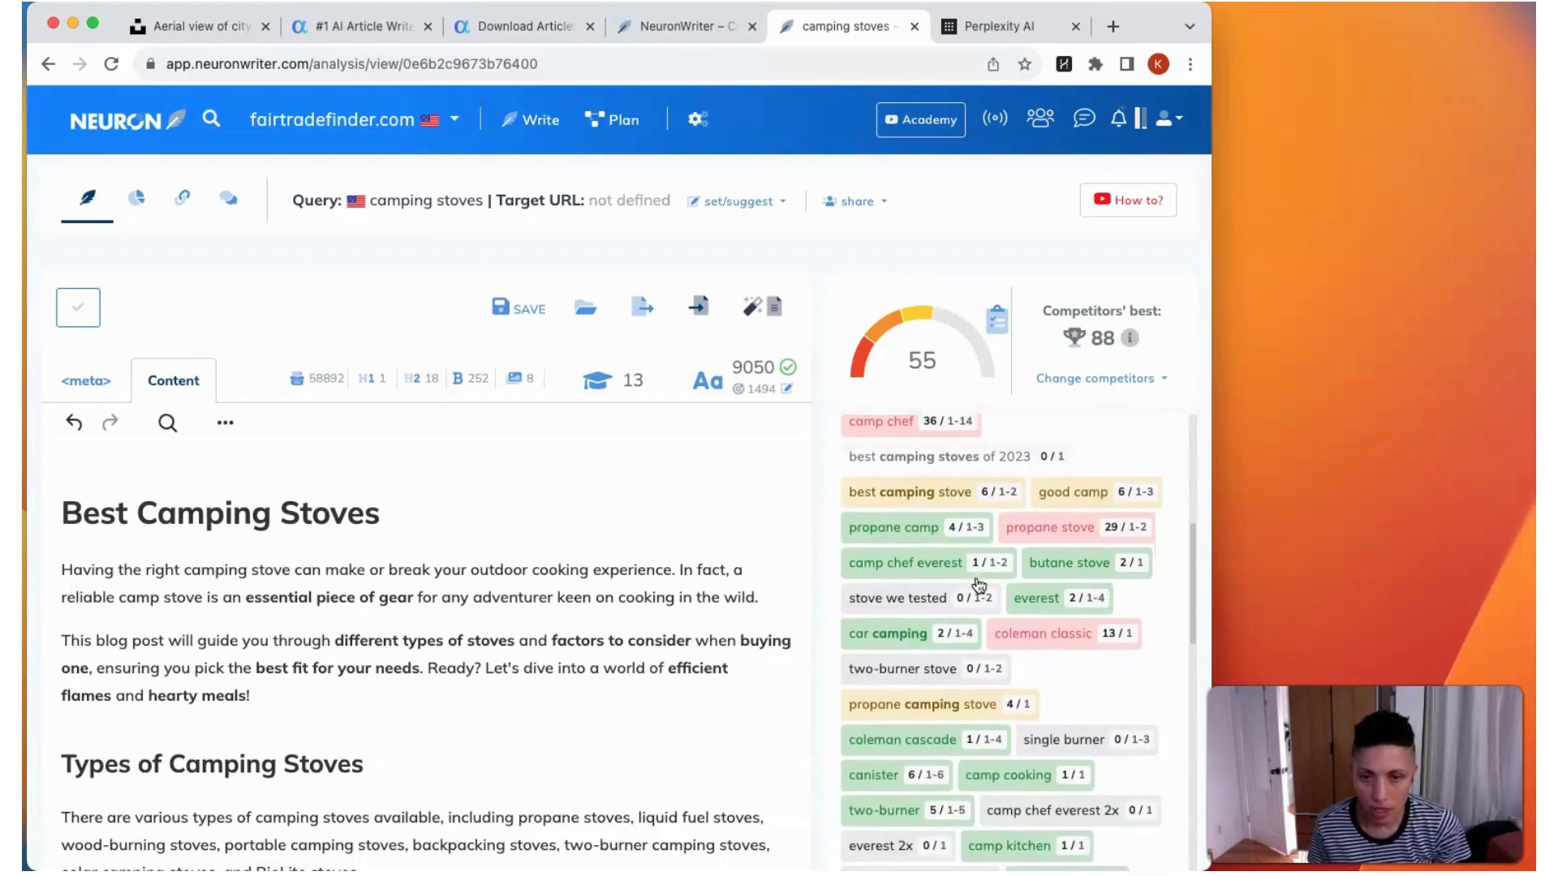
{"action": "left_click", "coordinate": [933, 594]}
{"action": "scroll", "coordinate": [936, 600], "scroll_direction": "down", "scroll_amount": 5}
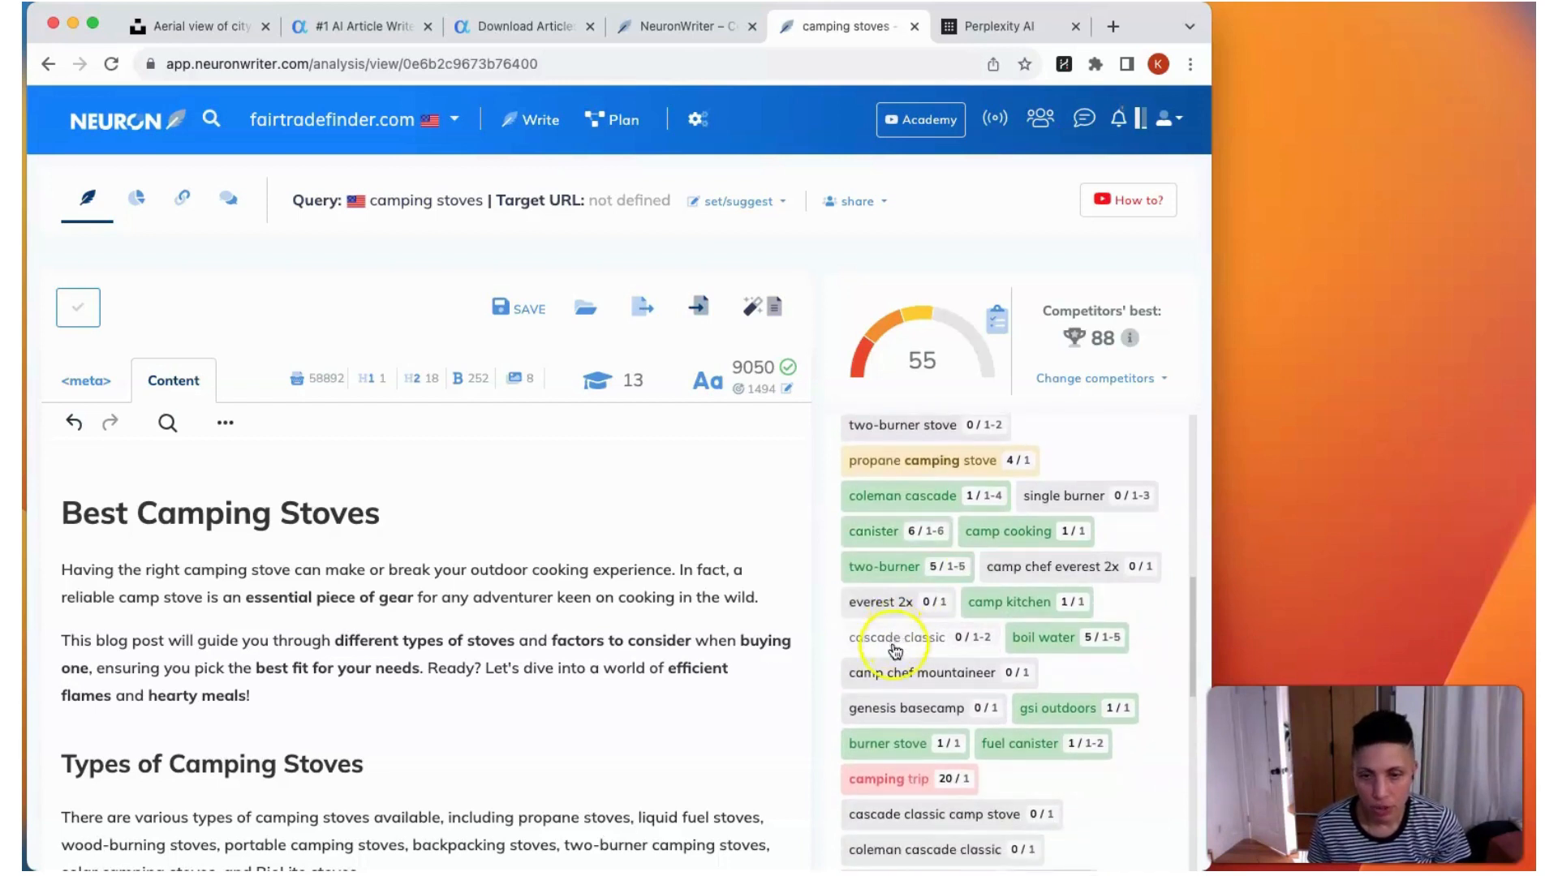
{"action": "left_click", "coordinate": [931, 641]}
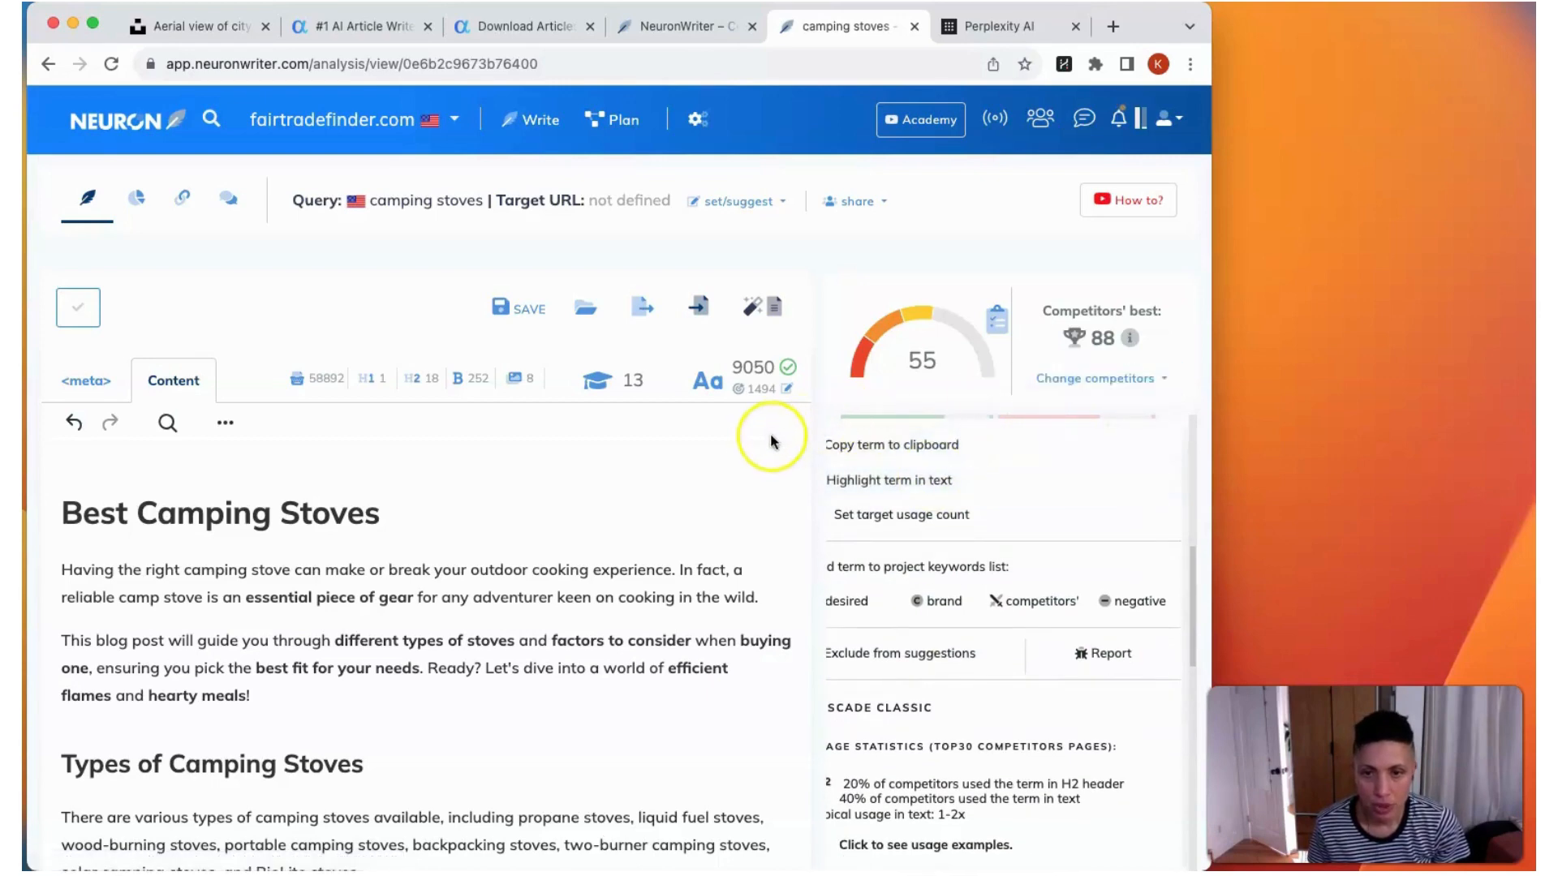
Step: Copy the suggested term "classic camping", insert it before "cooking experience" in the article's opening sentence, and save the changes
{"action": "scroll", "coordinate": [1005, 592], "scroll_direction": "up", "scroll_amount": 3}
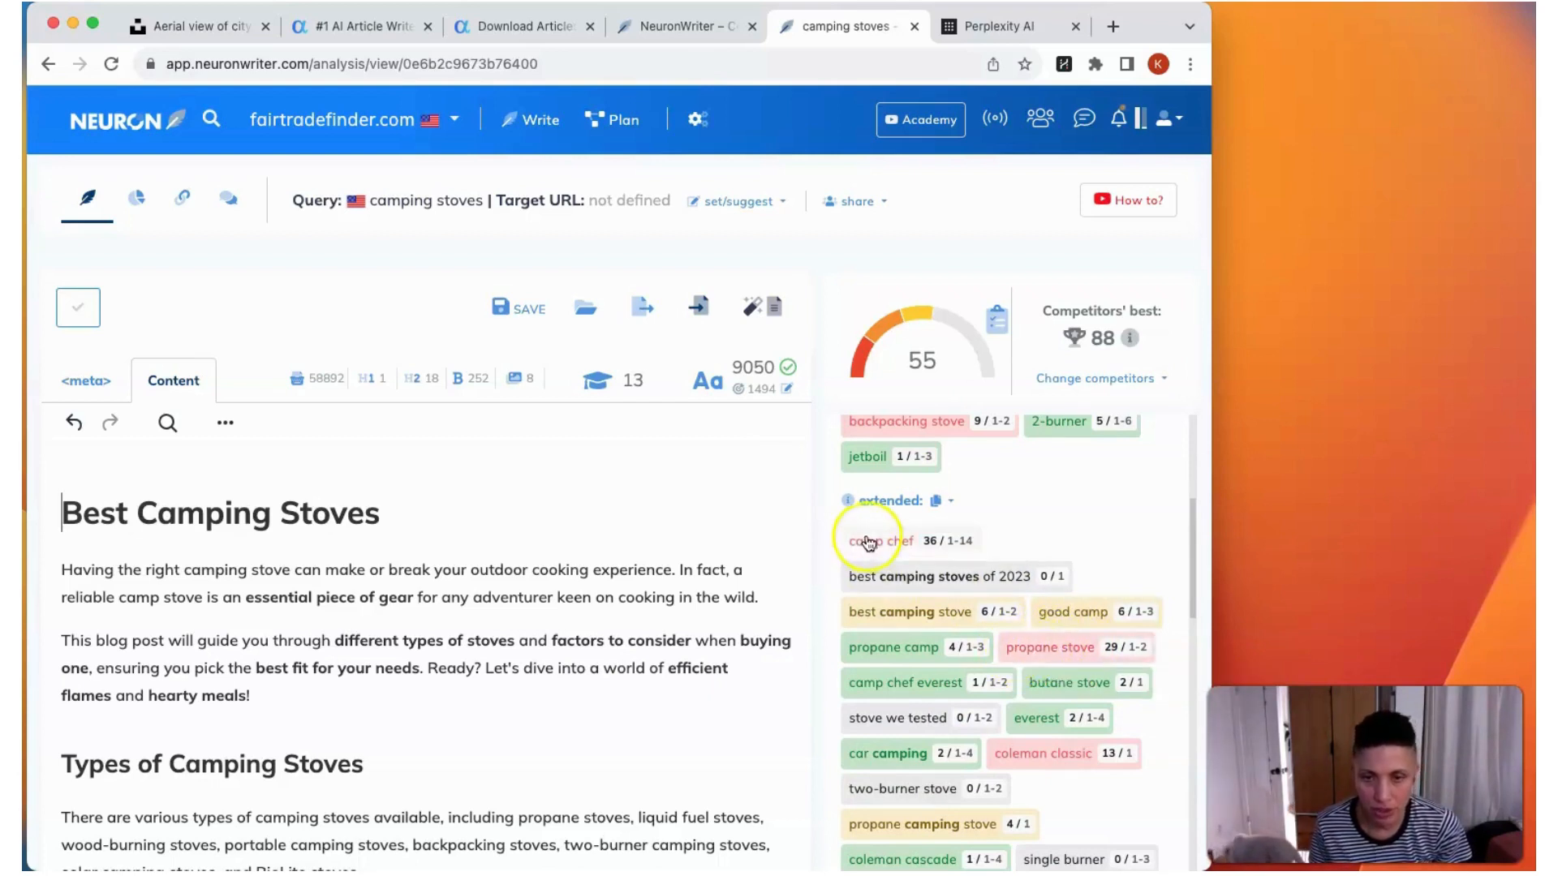
{"action": "scroll", "coordinate": [1033, 729], "scroll_direction": "down", "scroll_amount": 3}
{"action": "scroll", "coordinate": [1032, 728], "scroll_direction": "down", "scroll_amount": 10}
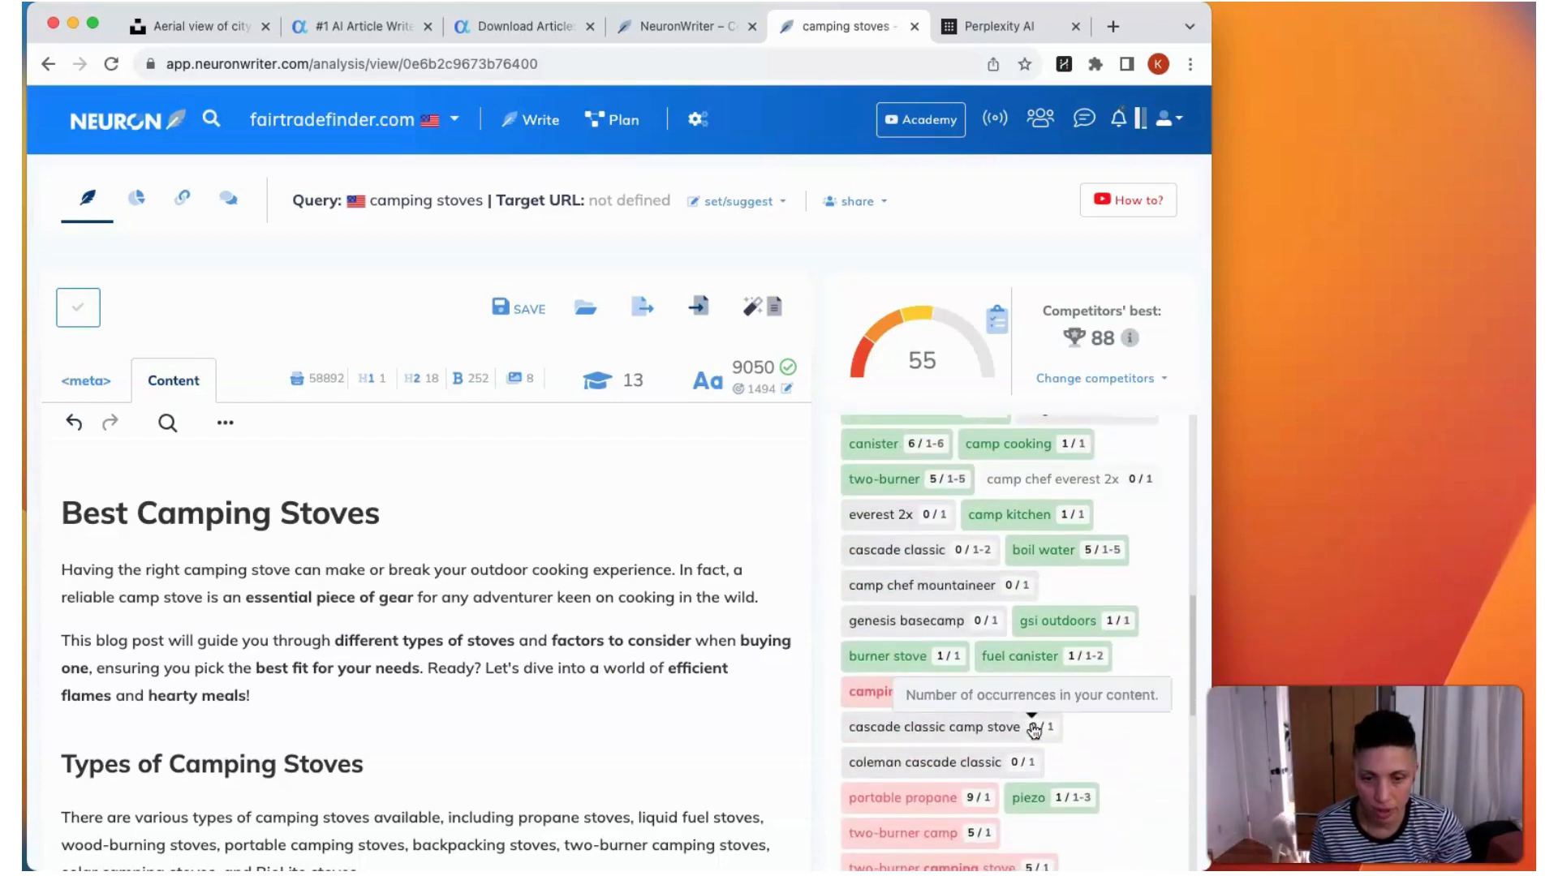
{"action": "scroll", "coordinate": [1029, 722], "scroll_direction": "down", "scroll_amount": 2}
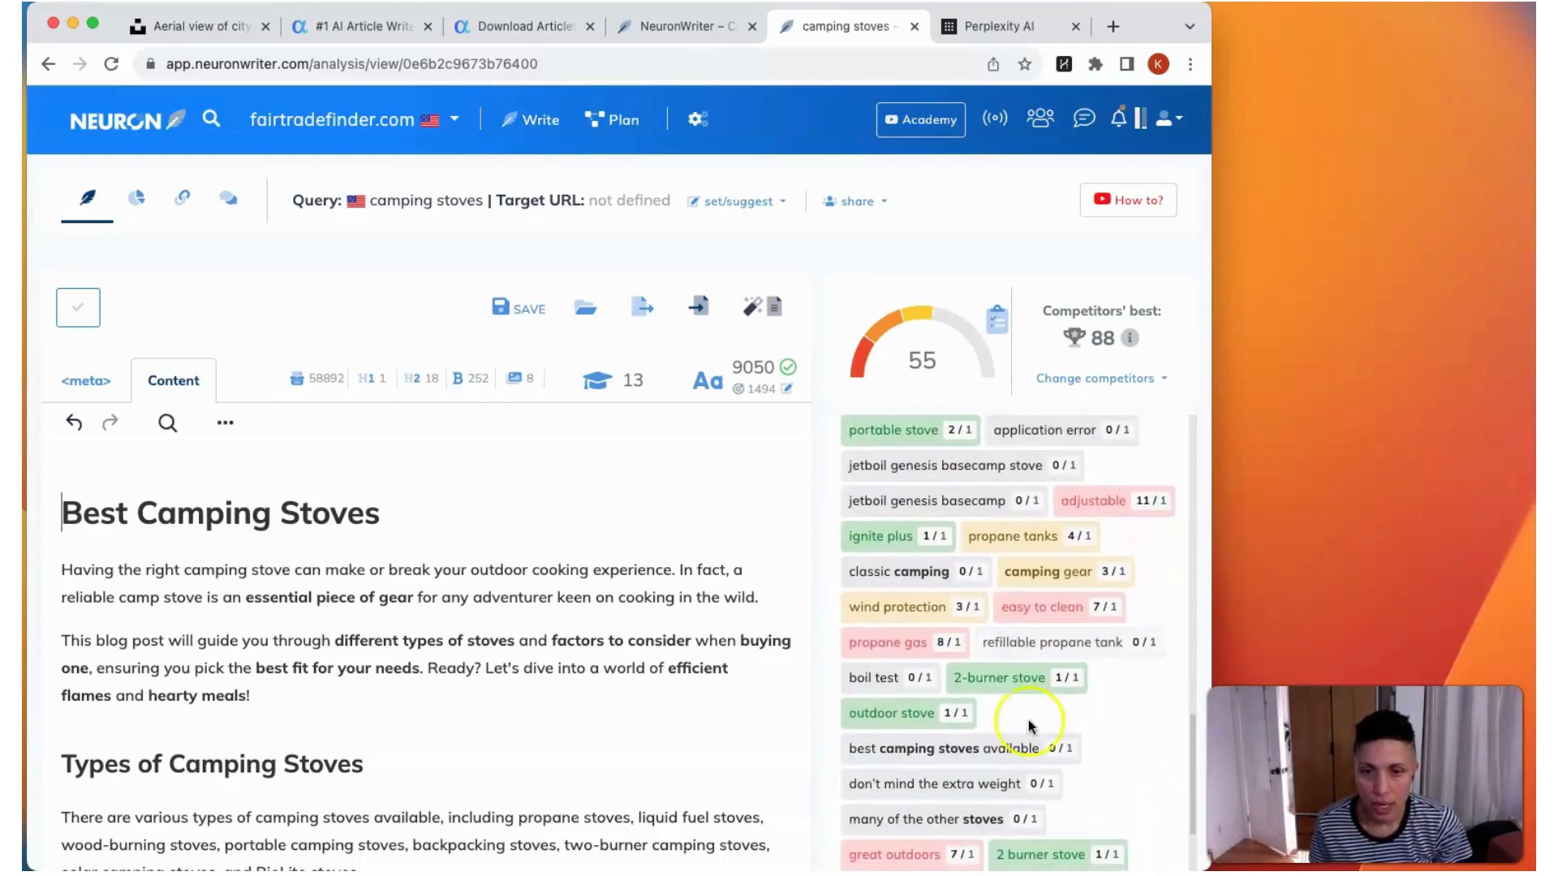
{"action": "left_click", "coordinate": [920, 575]}
{"action": "left_click", "coordinate": [907, 440]}
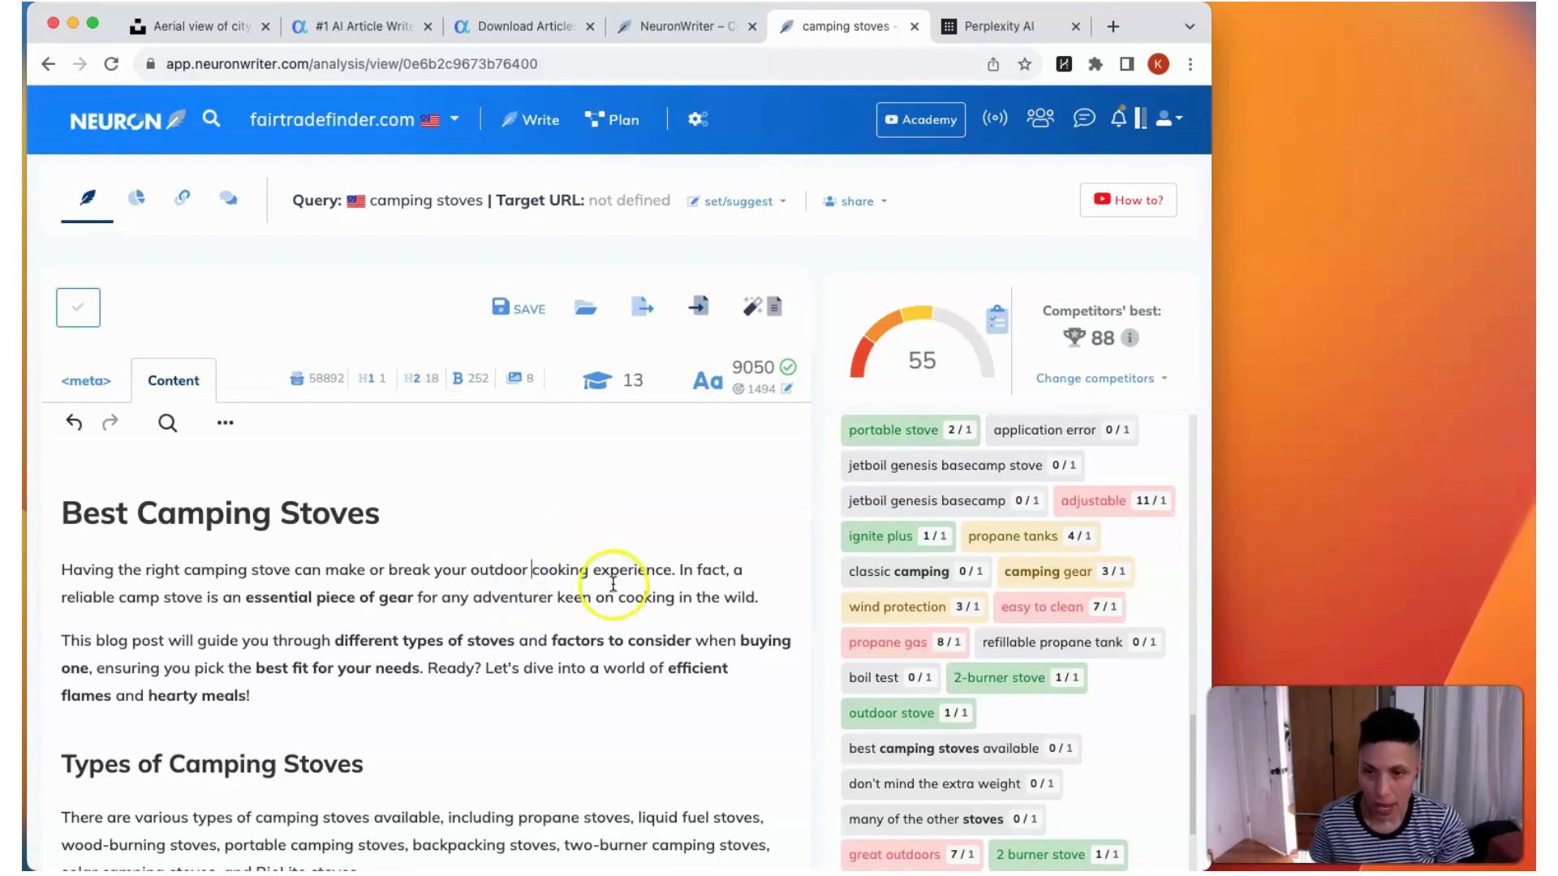
{"action": "key", "text": "super+v"}
{"action": "left_click", "coordinate": [503, 569]}
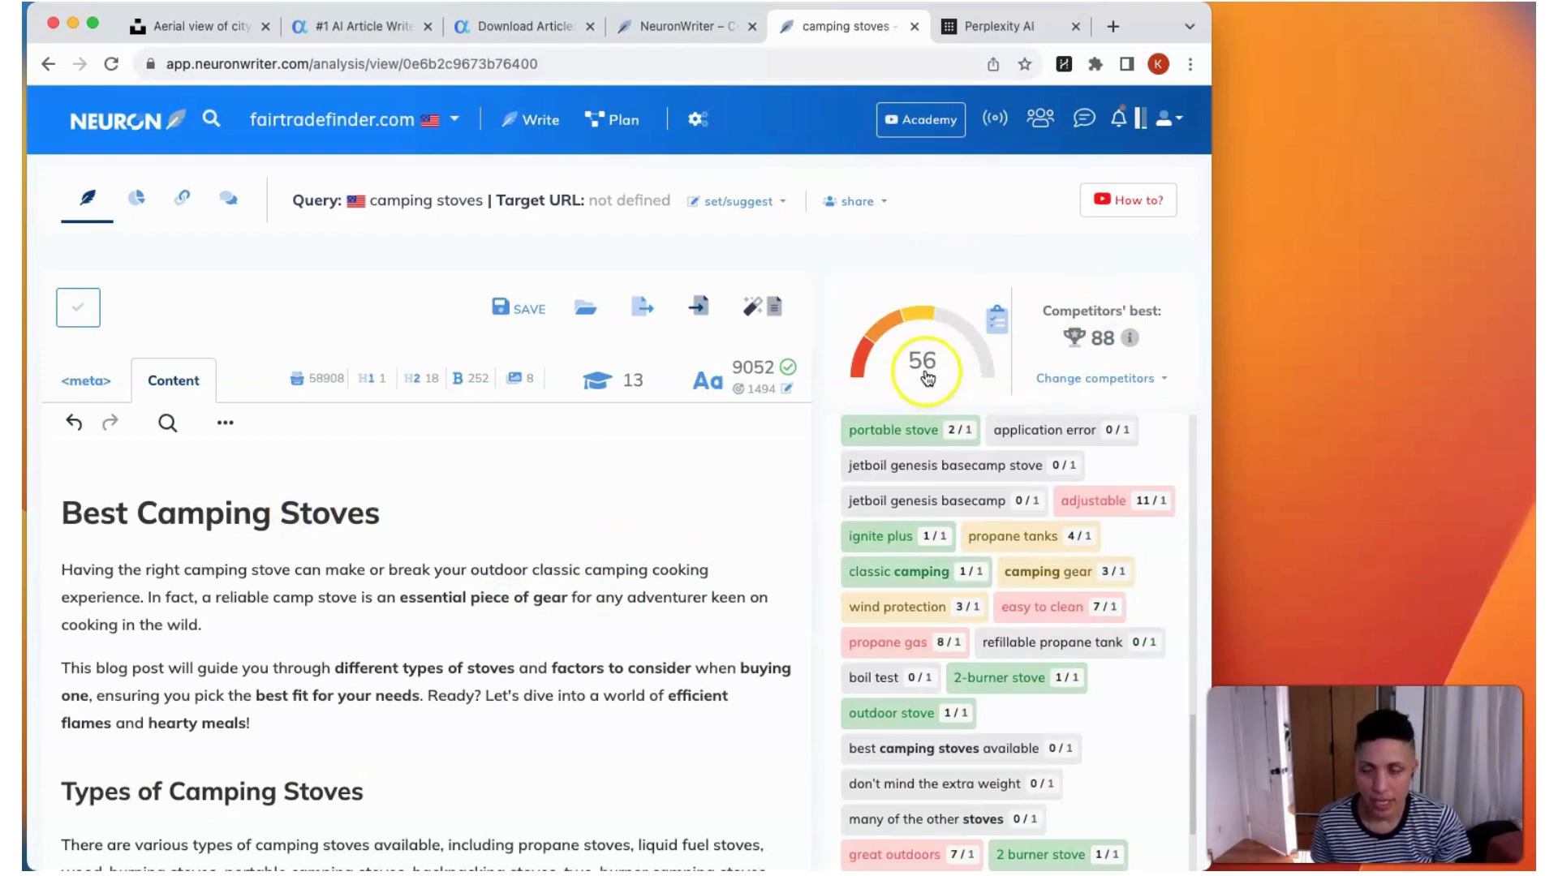
{"action": "left_click", "coordinate": [519, 308]}
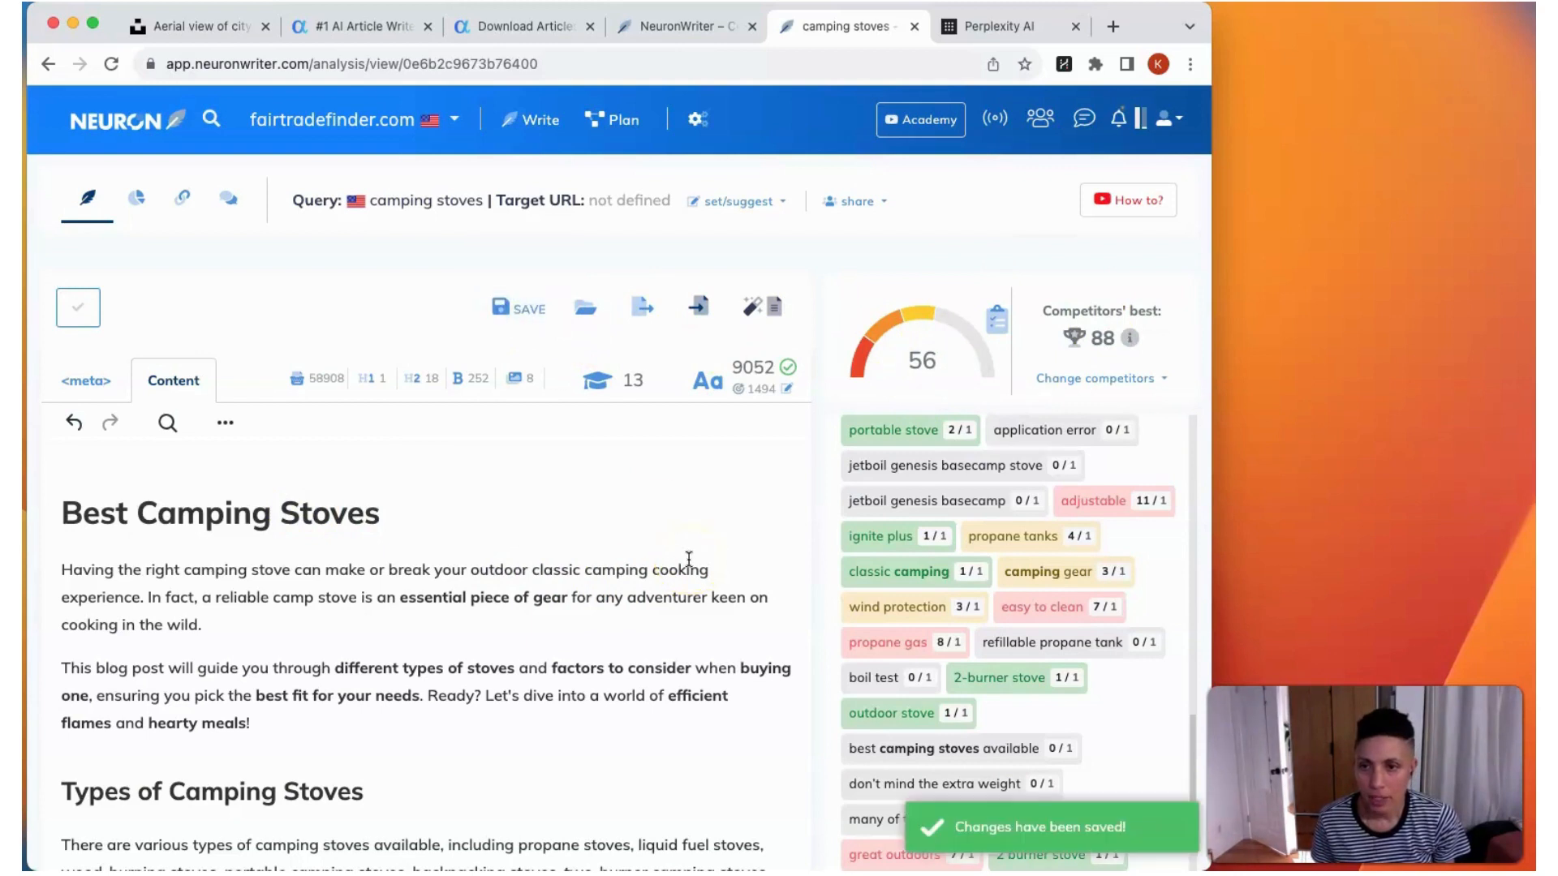